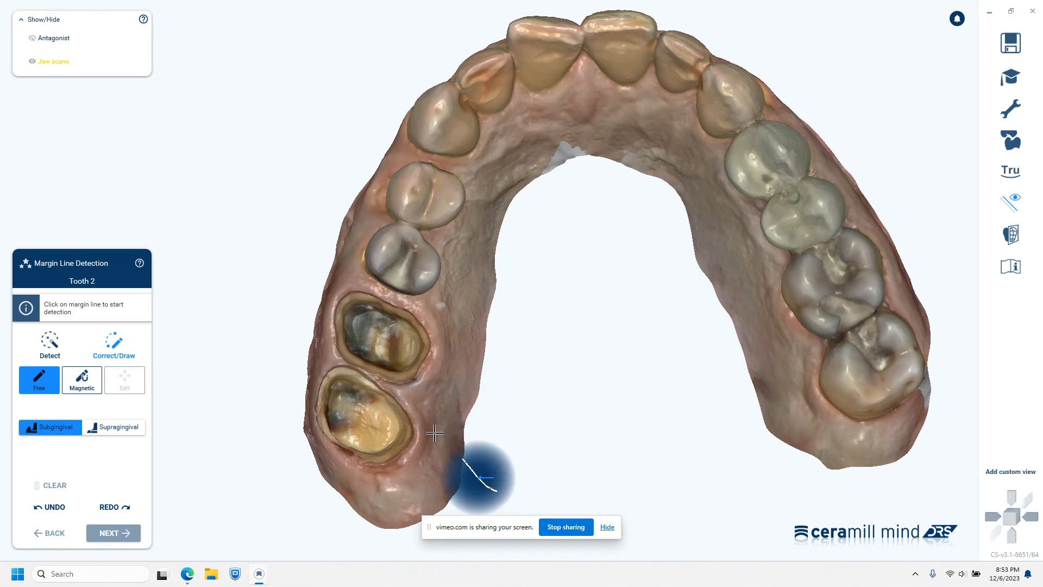
# Step: Examine the two adjacent prepared molars on the upper jaw scan, focusing on the visible margins around tooth 2
pyautogui.moveTo(439, 426); pyautogui.dragTo(435, 428, button='right')
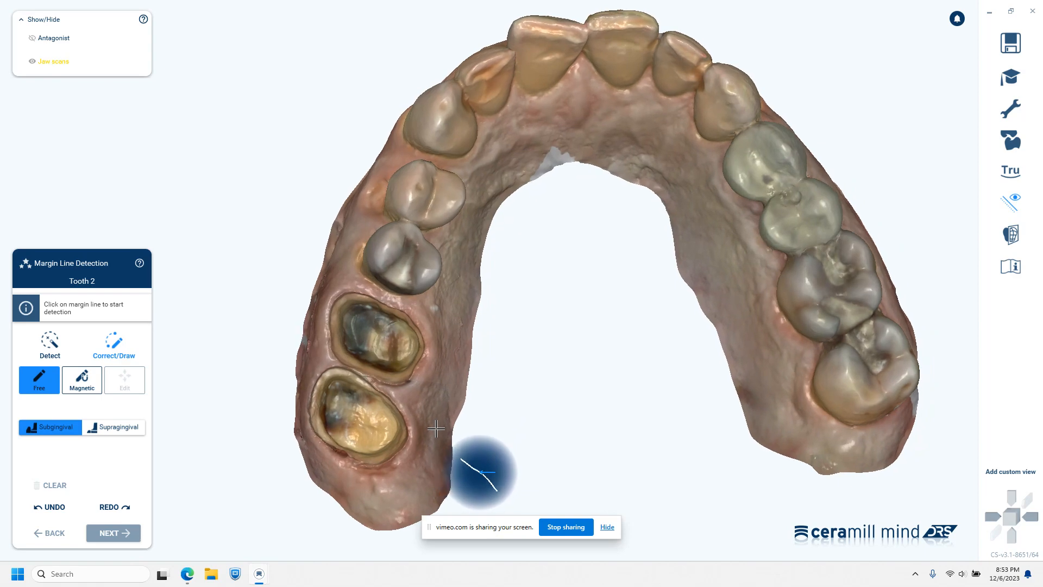
pyautogui.scroll(4, 513, 354)
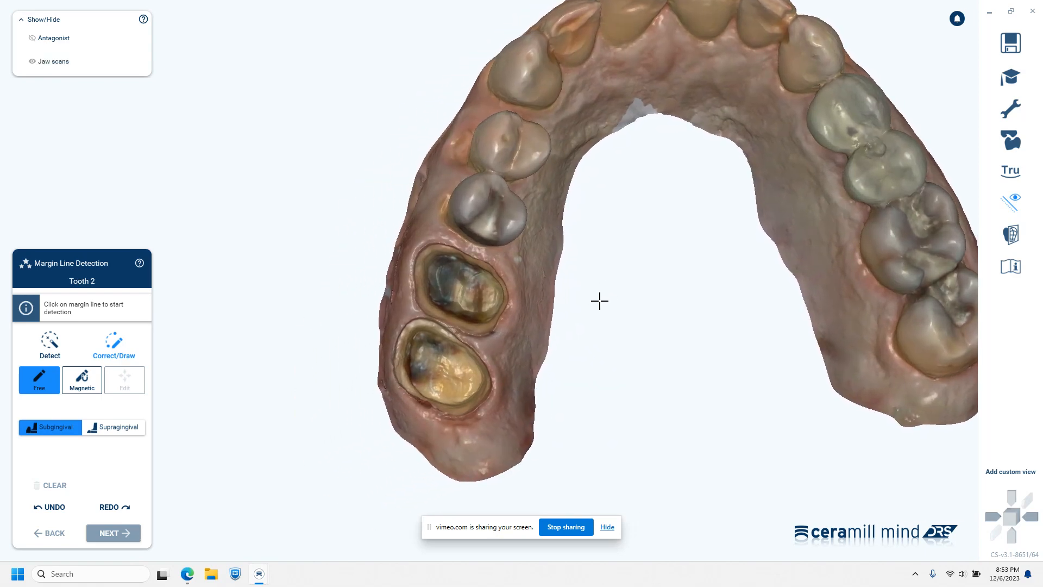
pyautogui.moveTo(536, 445); pyautogui.dragTo(546, 426, button='right')
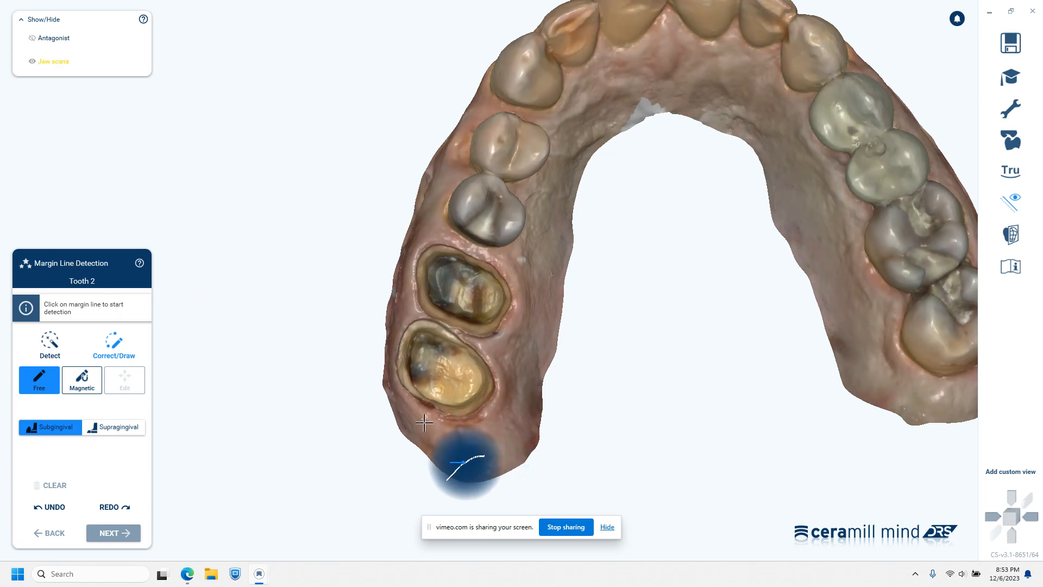
pyautogui.scroll(6, 434, 428)
pyautogui.moveTo(522, 394); pyautogui.dragTo(559, 482, button='middle')
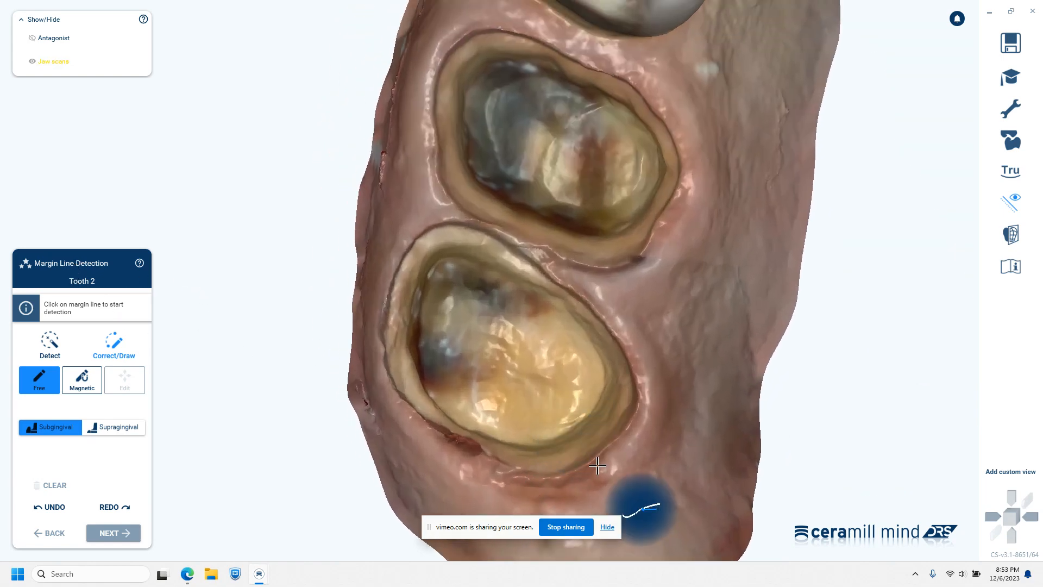
pyautogui.moveTo(602, 469); pyautogui.dragTo(600, 461, button='right')
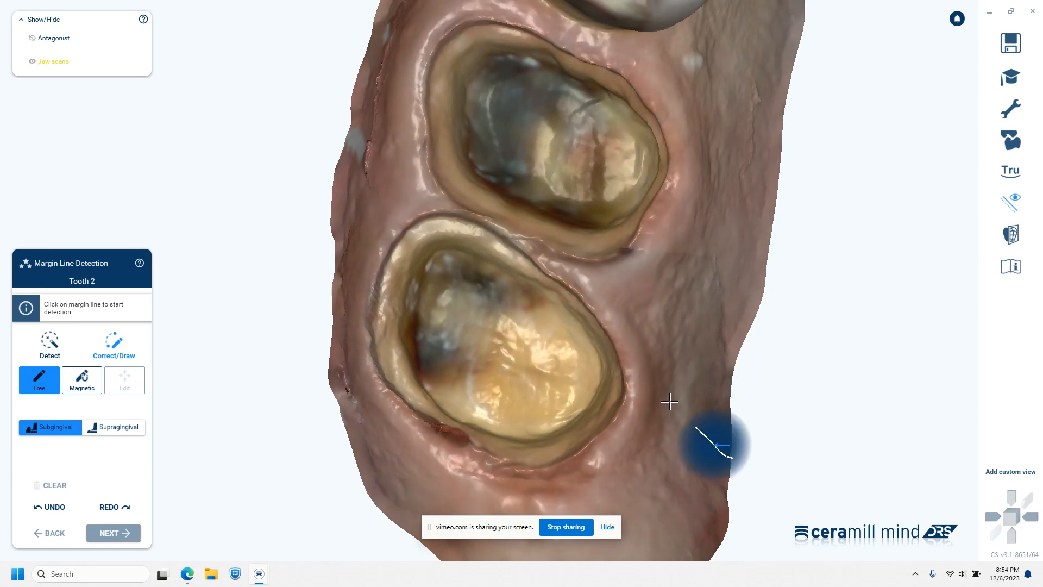
pyautogui.moveTo(666, 435); pyautogui.dragTo(666, 431, button='right')
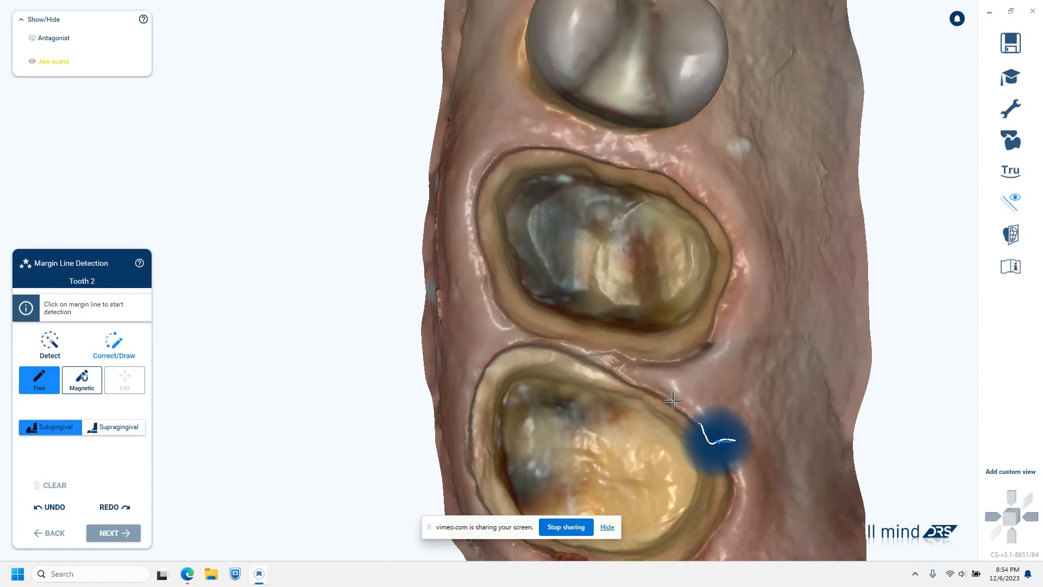
pyautogui.click(670, 423)
pyautogui.moveTo(670, 423); pyautogui.dragTo(704, 239, button='middle')
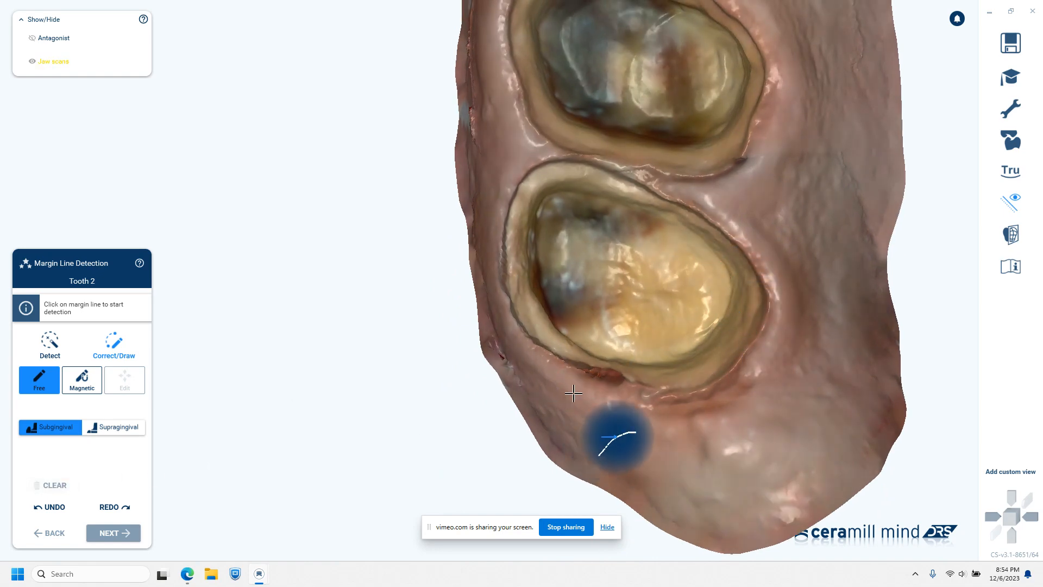
# Step: Start a free-drawn margin line at tooth 2's mesiobuccal corner and trace it along the mesial edge facing the neighbouring preparation
pyautogui.scroll(2, 613, 357)
pyautogui.scroll(2, 647, 436)
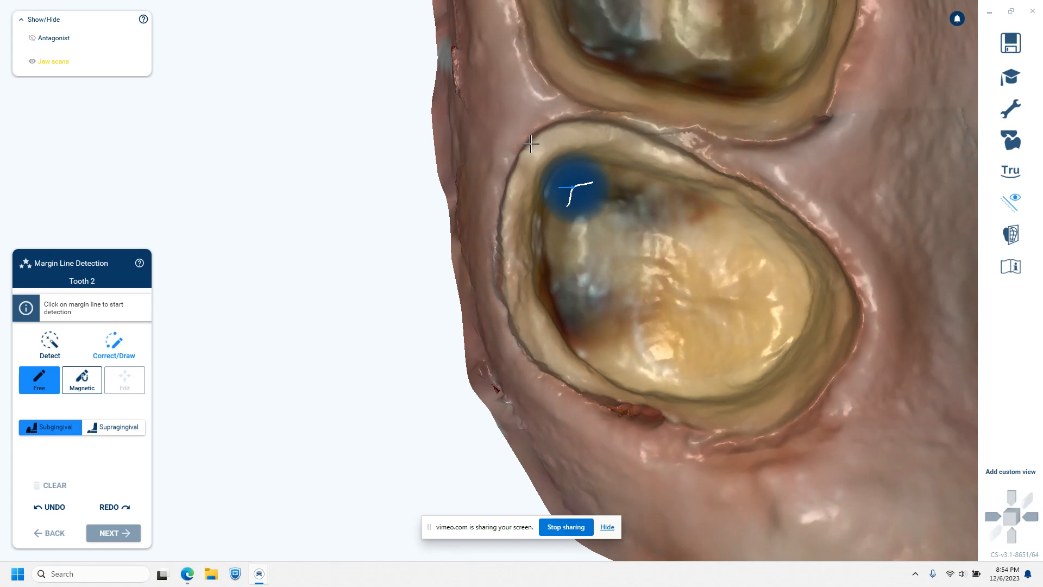
pyautogui.click(531, 144)
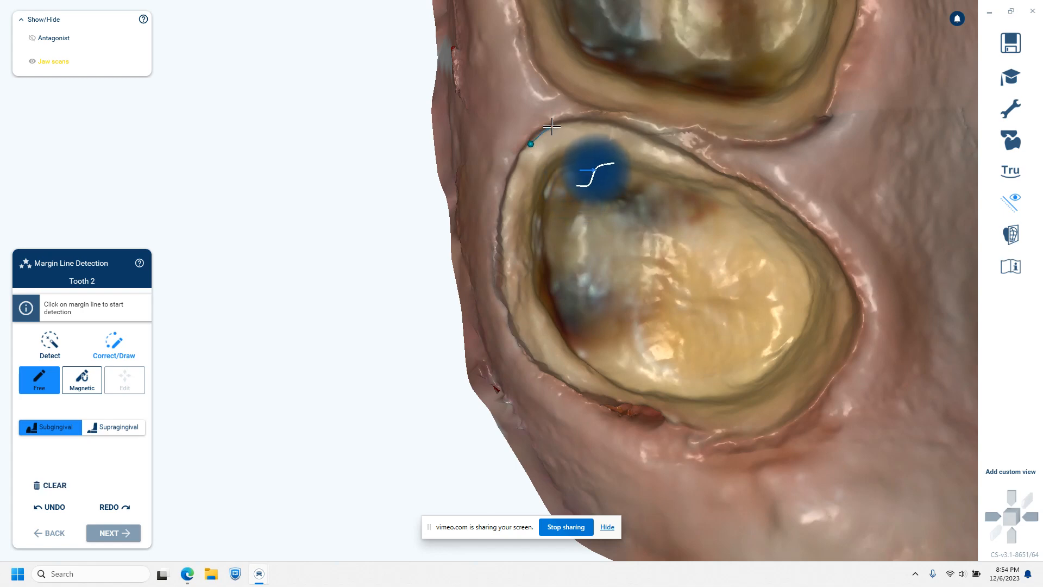
pyautogui.click(552, 126)
pyautogui.click(601, 124)
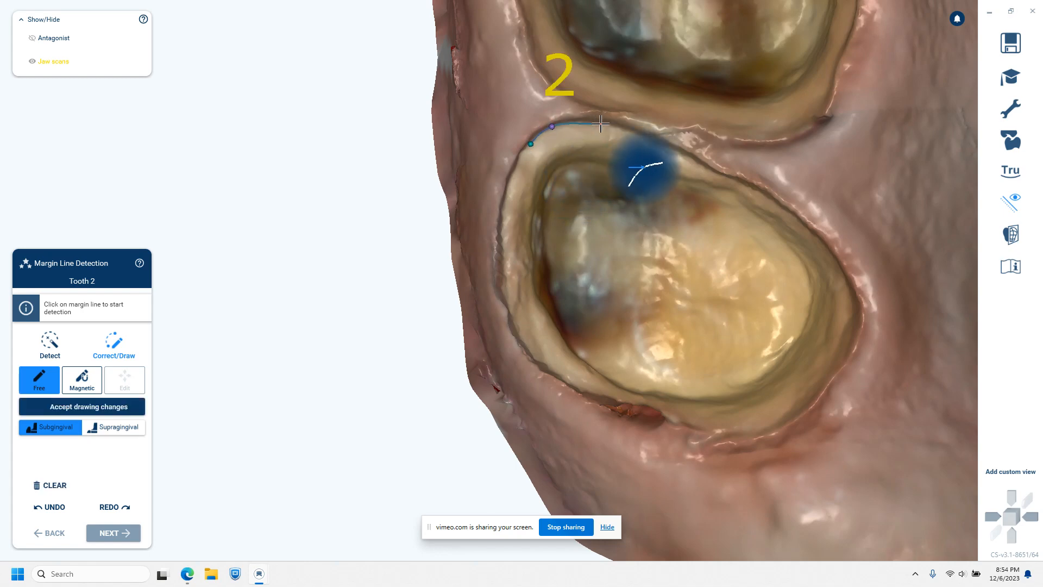
pyautogui.click(642, 138)
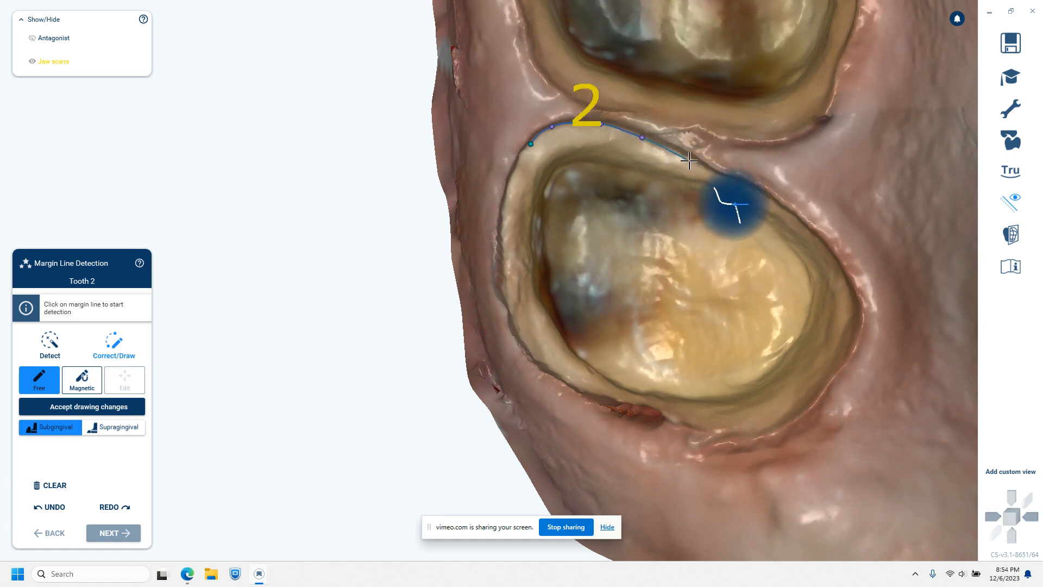
pyautogui.click(690, 159)
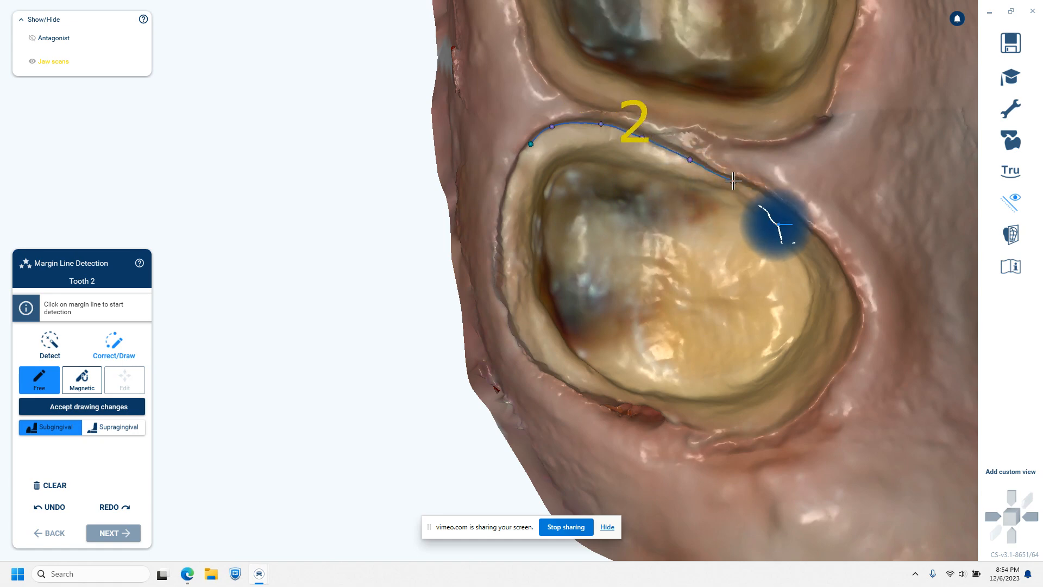
pyautogui.click(733, 180)
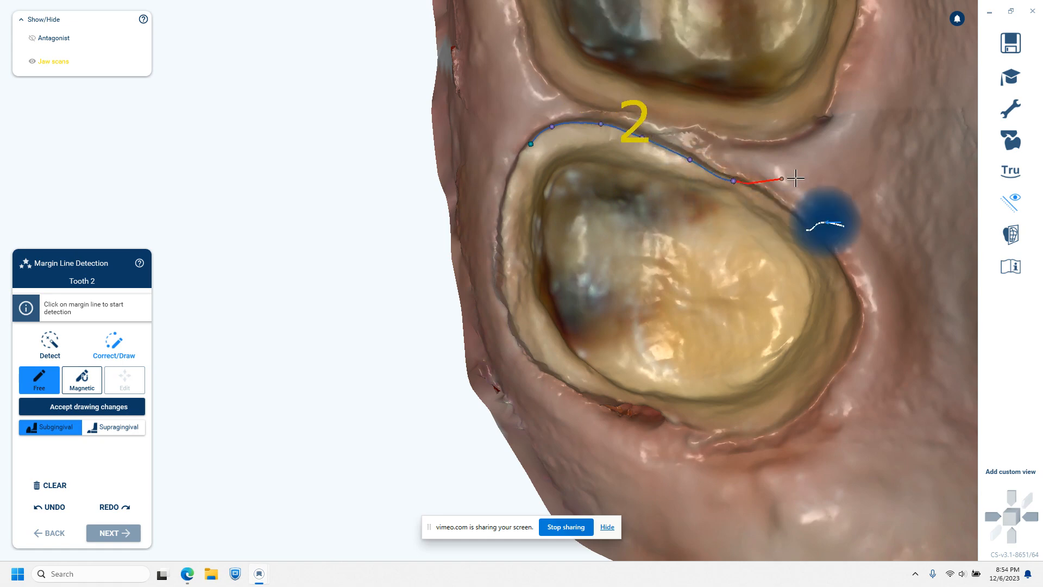
pyautogui.click(794, 214)
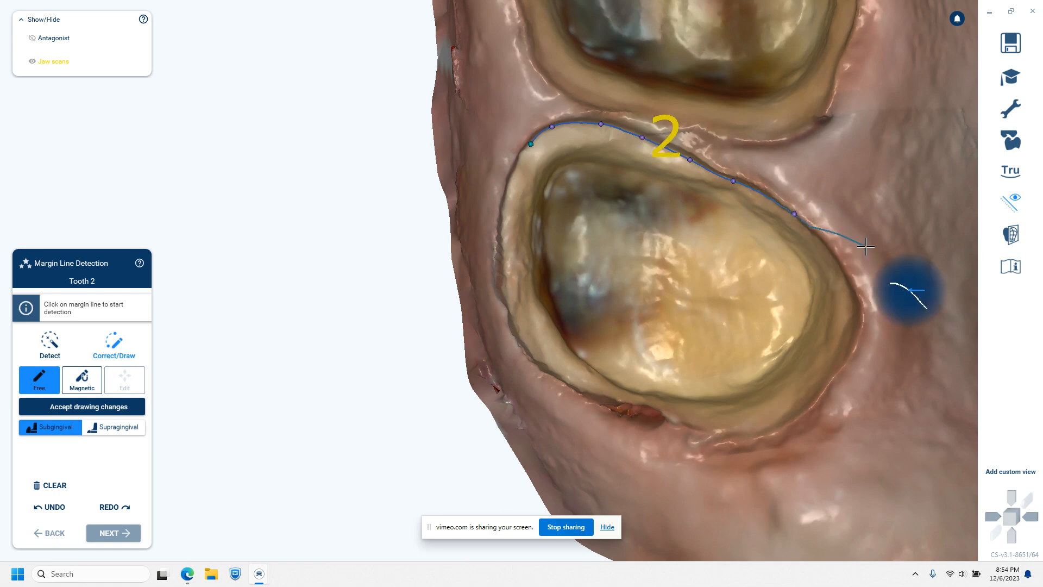
# Step: Continue tooth 2's margin line around the palatal side and onto the distal edge of the preparation
pyautogui.click(836, 261)
pyautogui.click(852, 296)
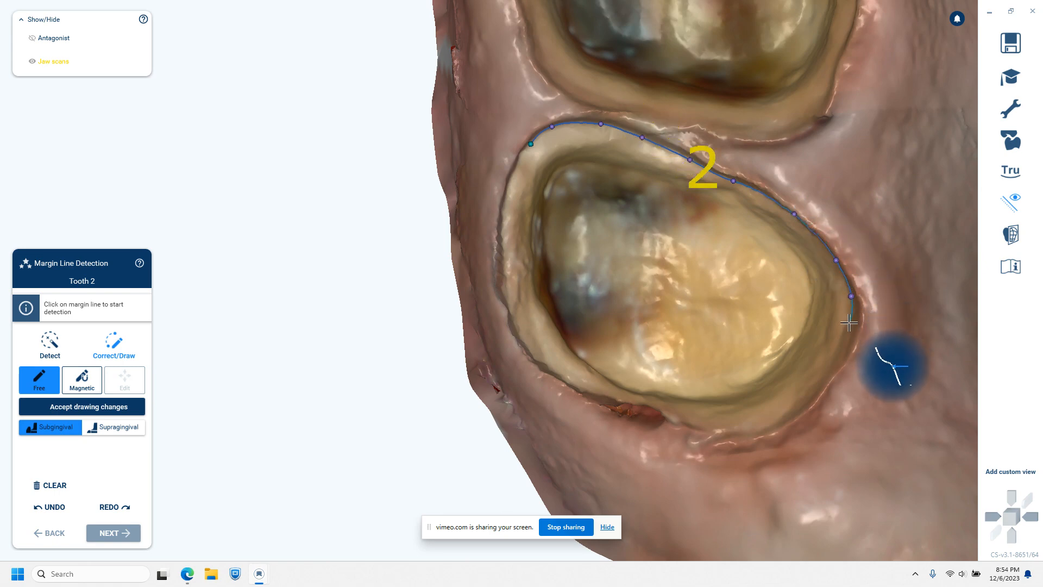
pyautogui.click(843, 336)
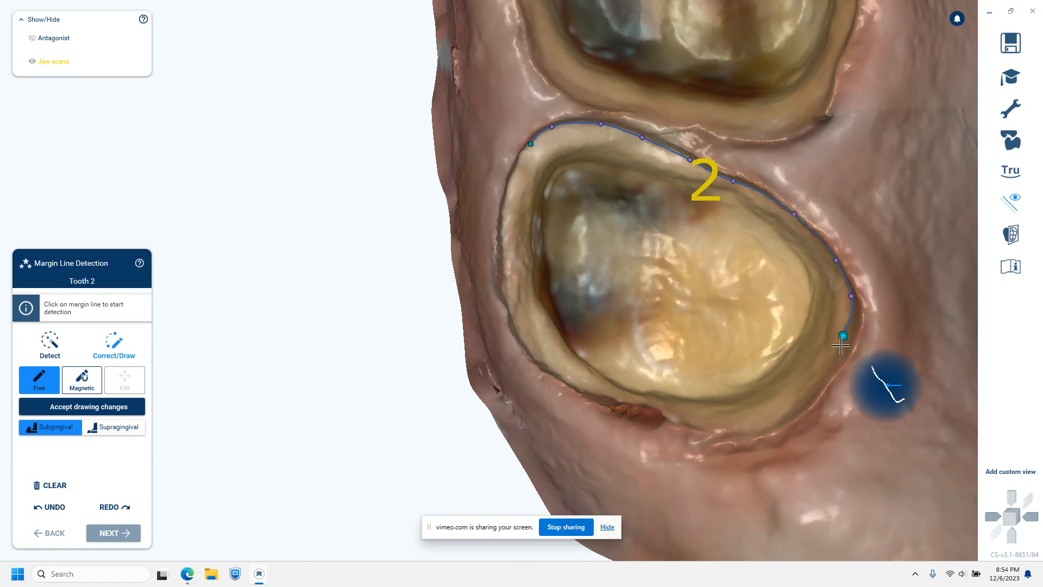
pyautogui.click(826, 373)
pyautogui.click(790, 407)
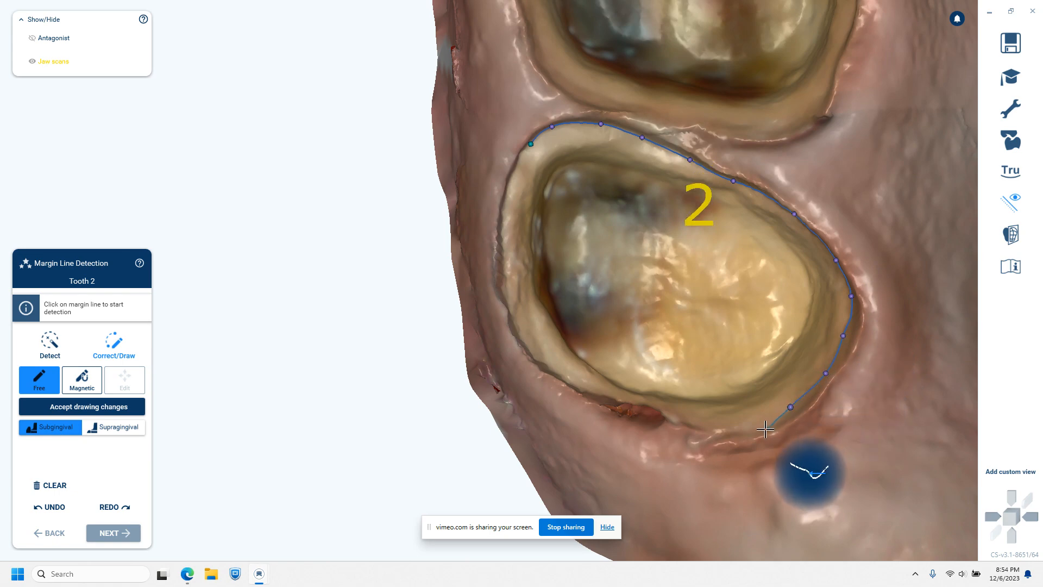
pyautogui.click(771, 426)
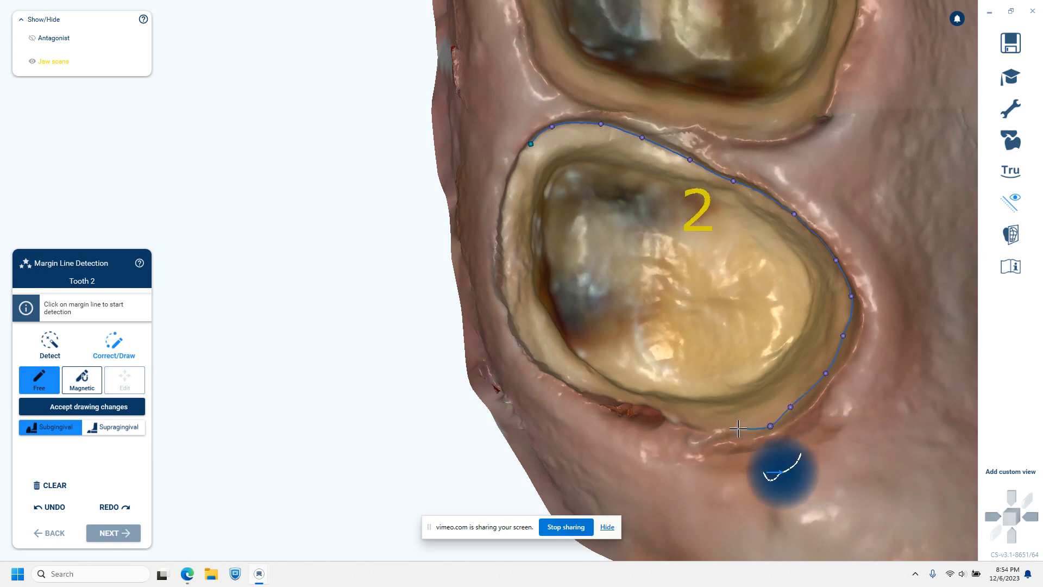
pyautogui.click(737, 428)
pyautogui.click(706, 428)
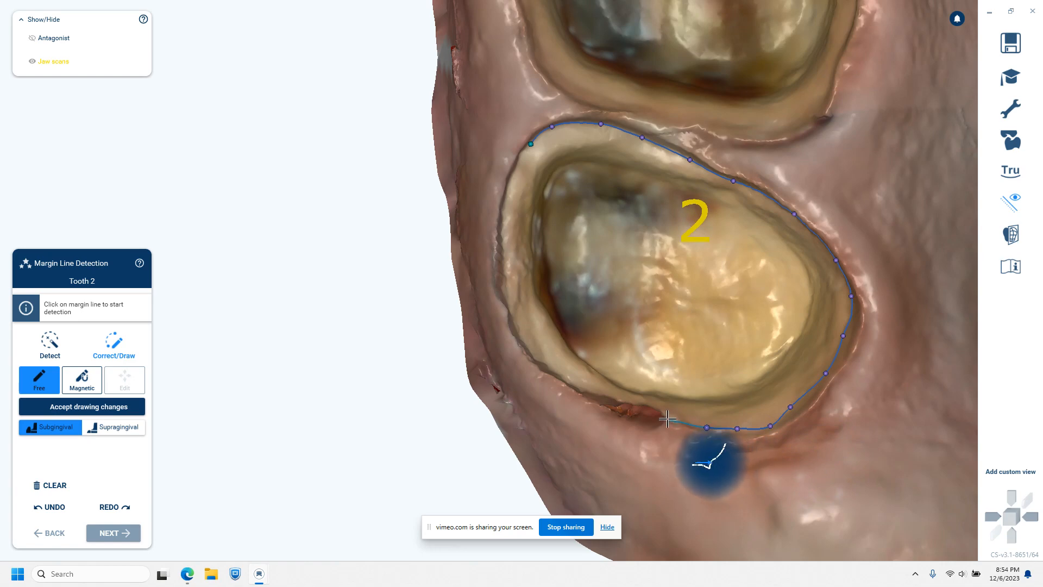
# Step: Trace the rest of tooth 2's distal edge and its buccal side, closing the margin line at its starting point
pyautogui.click(667, 418)
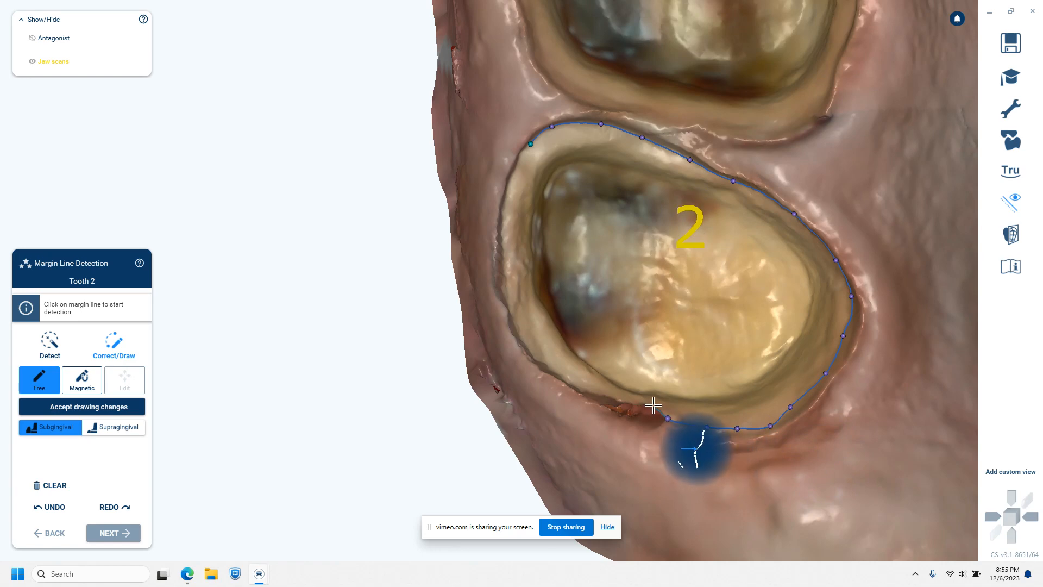
pyautogui.click(653, 405)
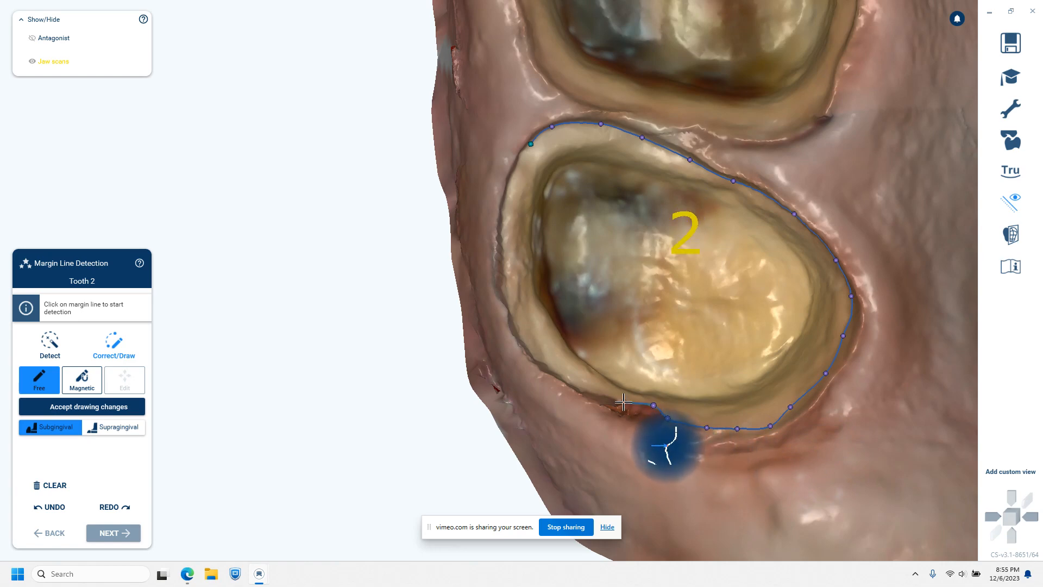
pyautogui.click(623, 402)
pyautogui.click(584, 390)
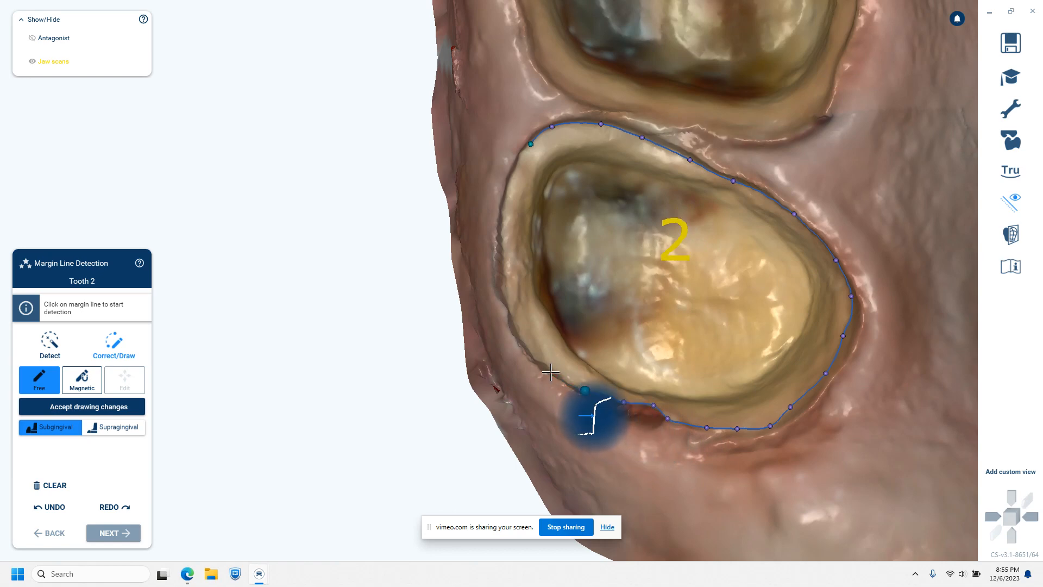
pyautogui.click(565, 379)
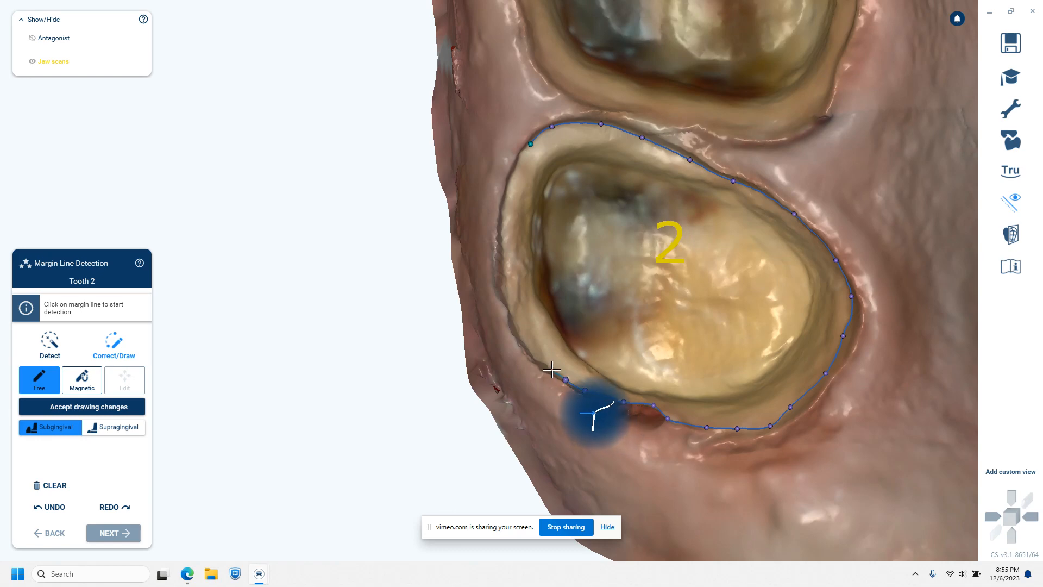
pyautogui.click(549, 368)
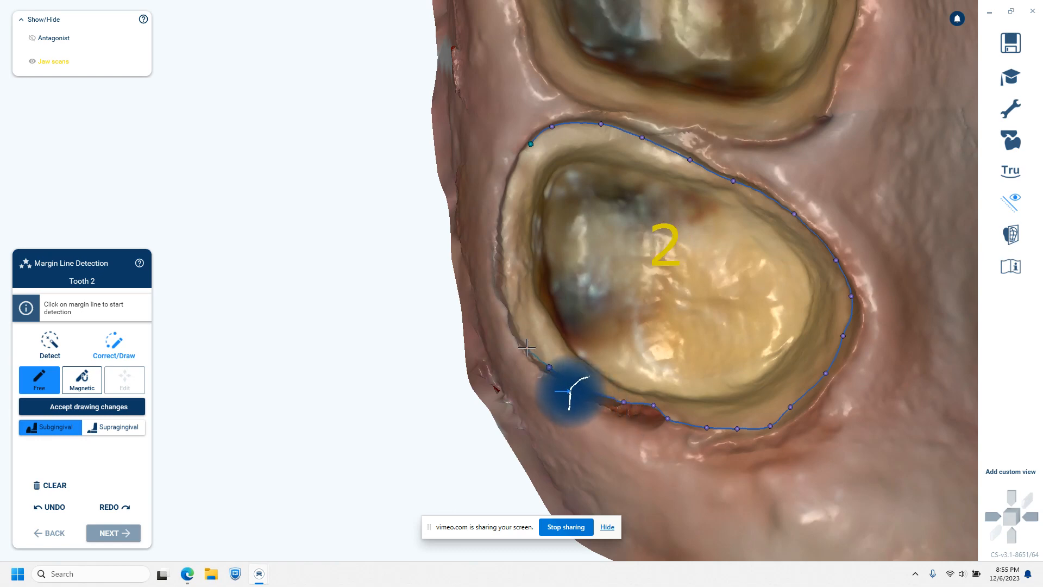
pyautogui.click(526, 348)
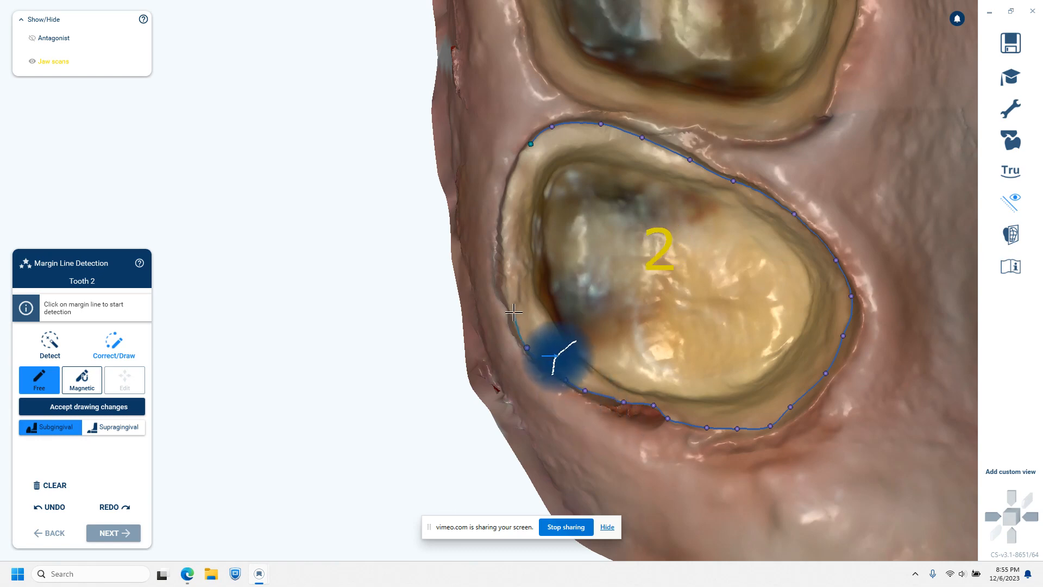
pyautogui.click(512, 313)
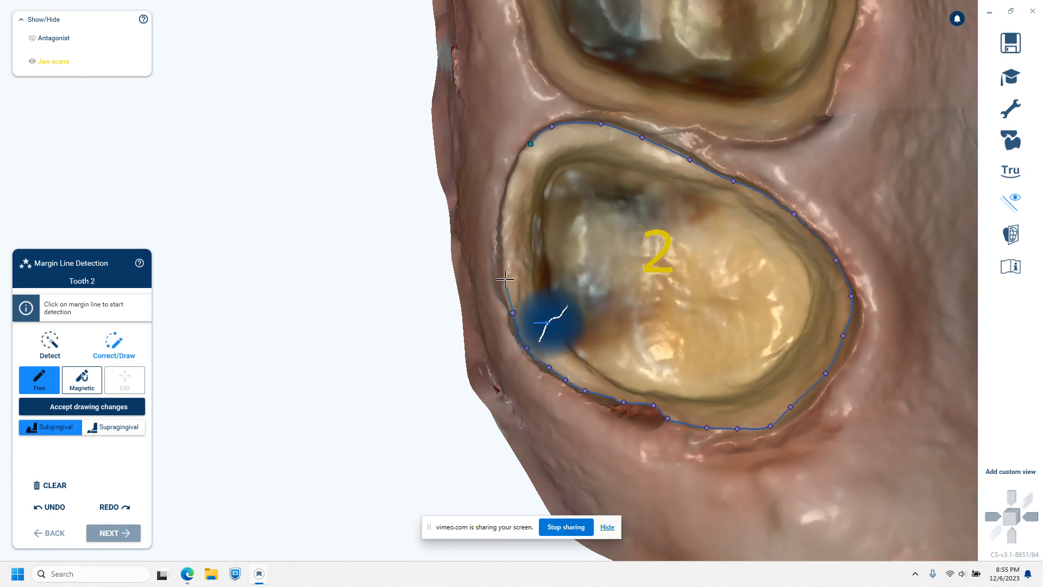
pyautogui.click(505, 277)
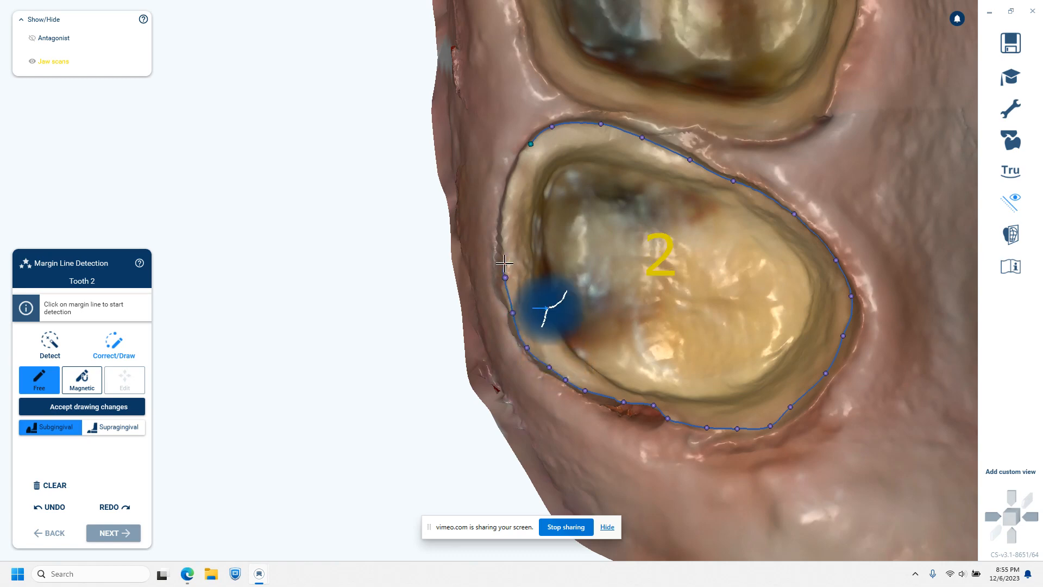
pyautogui.click(503, 236)
pyautogui.click(508, 185)
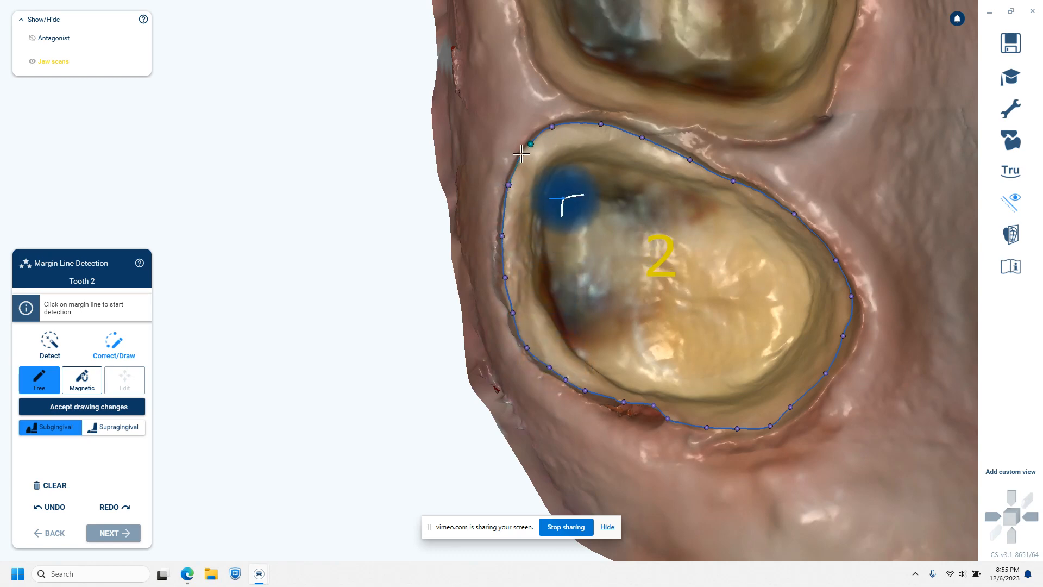
pyautogui.click(523, 153)
pyautogui.click(532, 145)
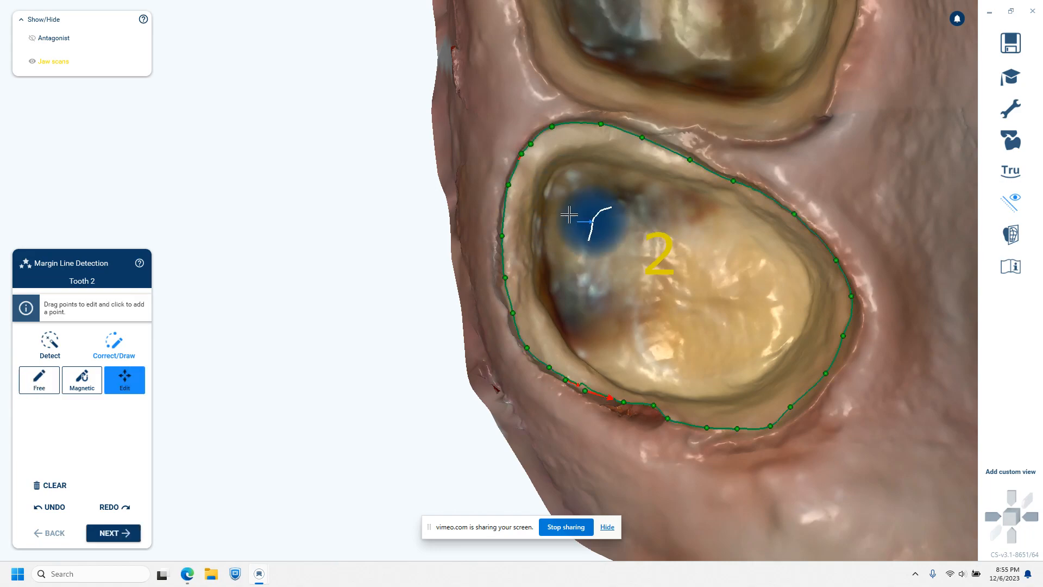
# Step: Refine tooth 2's distobuccal margin by shifting the point at the red arrows, then add and reposition an extra point nearby
pyautogui.moveTo(649, 450); pyautogui.dragTo(594, 398, button='right')
pyautogui.scroll(5, 619, 414)
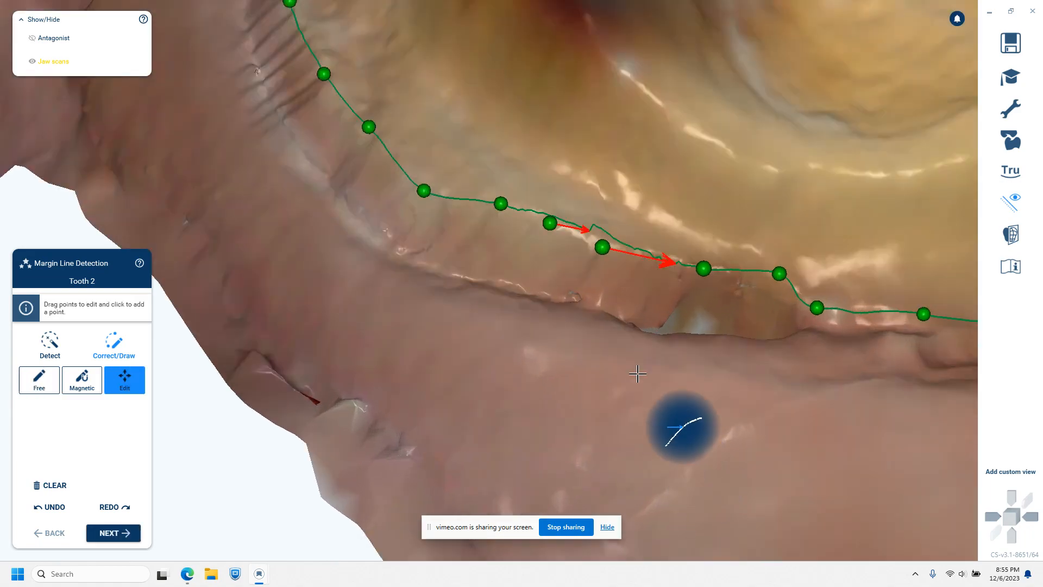
pyautogui.moveTo(631, 315); pyautogui.dragTo(616, 349, button='right')
pyautogui.moveTo(581, 375); pyautogui.dragTo(591, 374)
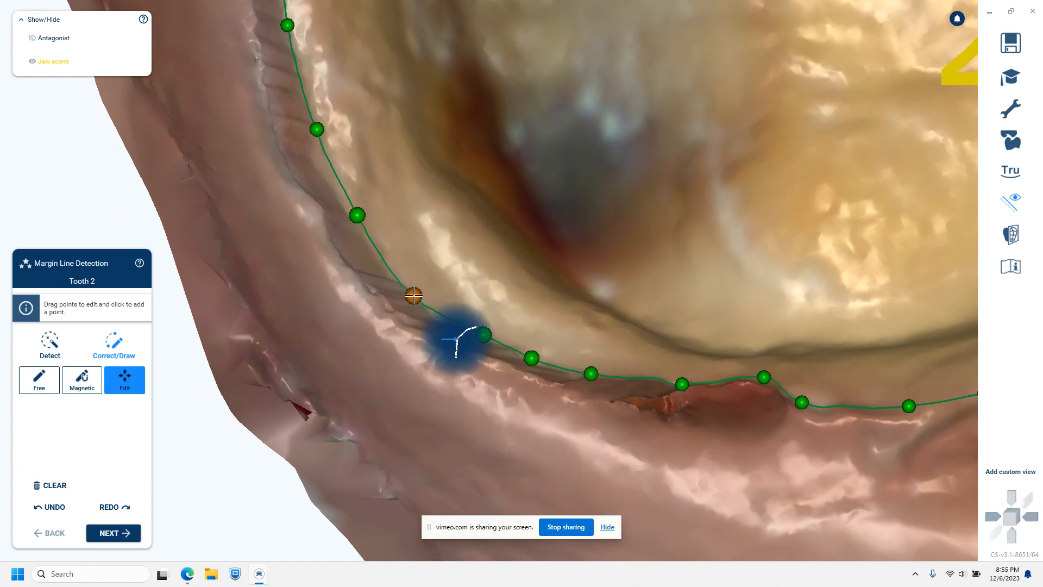
pyautogui.click(447, 319)
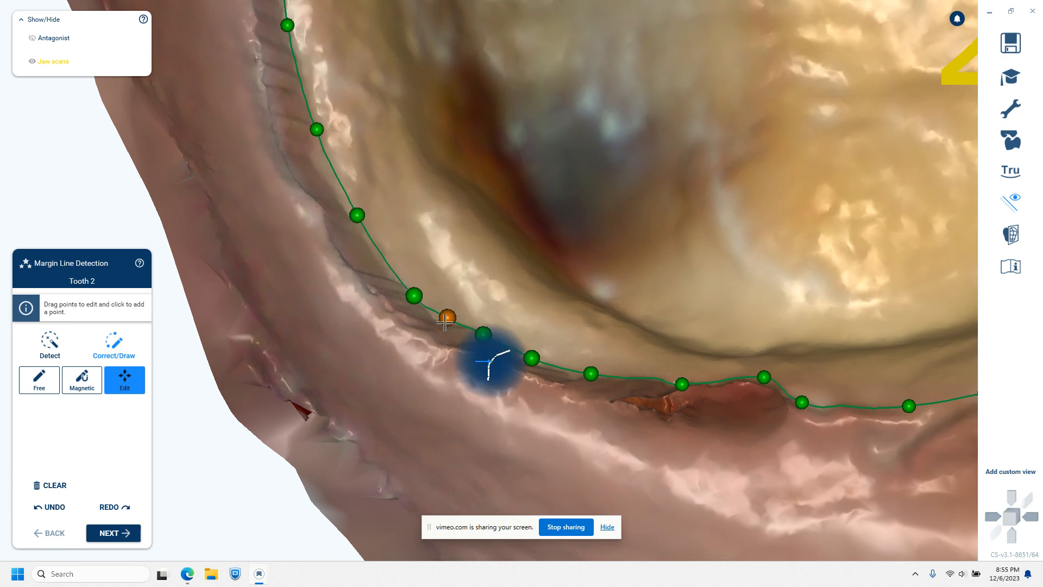
pyautogui.moveTo(448, 322); pyautogui.dragTo(442, 324)
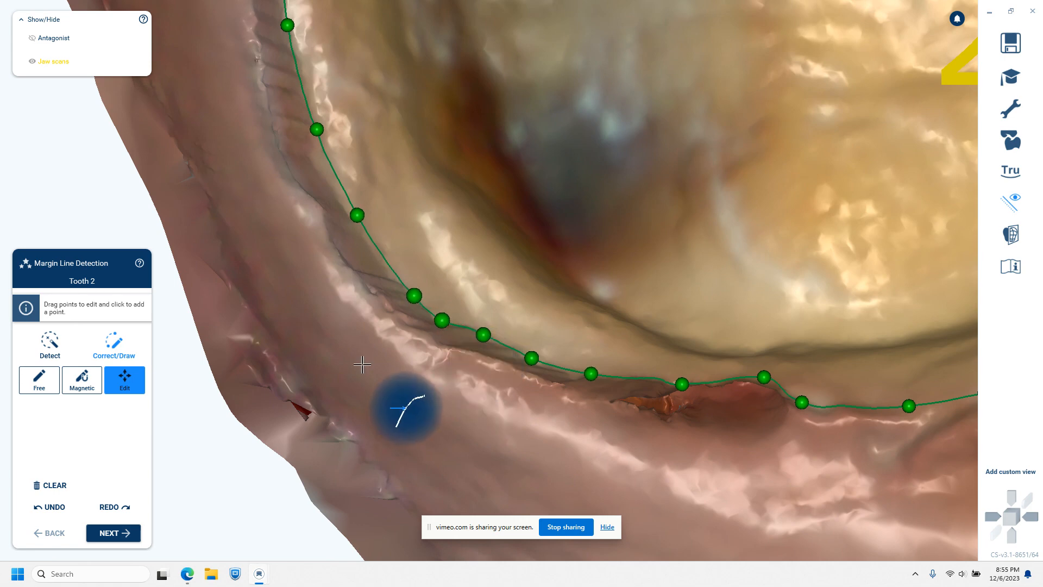
# Step: Shift the red-arrow point near tooth 2's mesiobuccal corner slightly along the margin line to even out the kink
pyautogui.scroll(-2, 363, 364)
pyautogui.moveTo(357, 333)
pyautogui.mouseDown(button='right')
pyautogui.moveTo(347, 326)
pyautogui.moveTo(357, 327)
pyautogui.mouseUp(button='right')
pyautogui.moveTo(339, 318); pyautogui.dragTo(482, 480, button='middle')
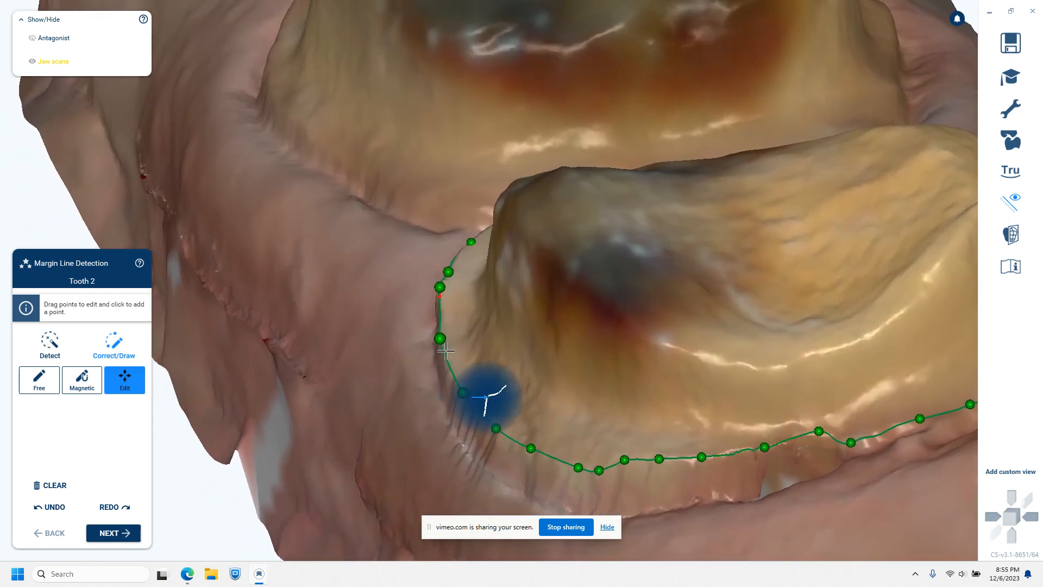
pyautogui.moveTo(490, 328); pyautogui.dragTo(471, 226, button='right')
pyautogui.scroll(4, 473, 223)
pyautogui.scroll(2, 451, 131)
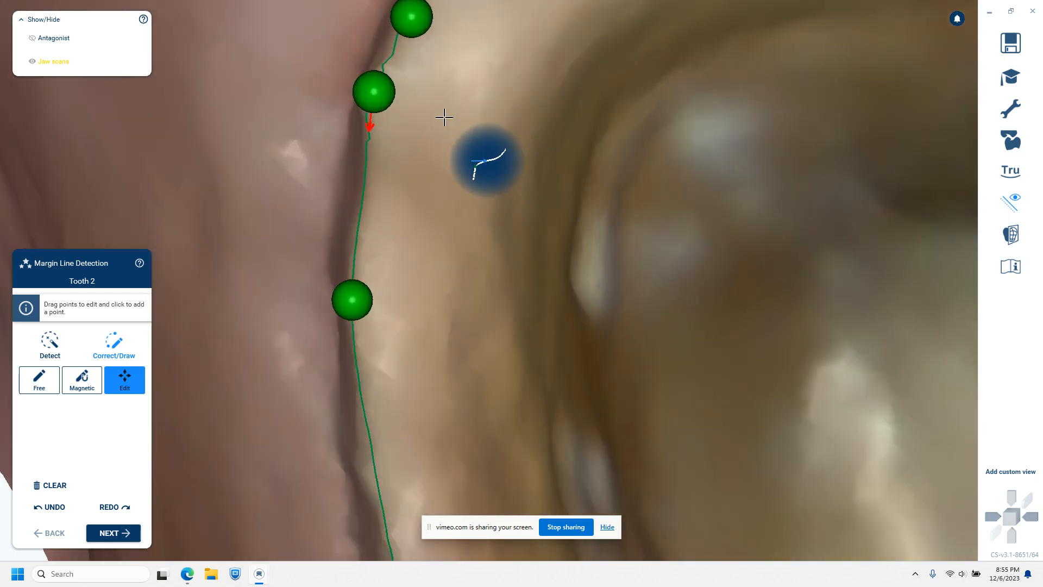
pyautogui.moveTo(443, 117); pyautogui.dragTo(522, 289, button='middle')
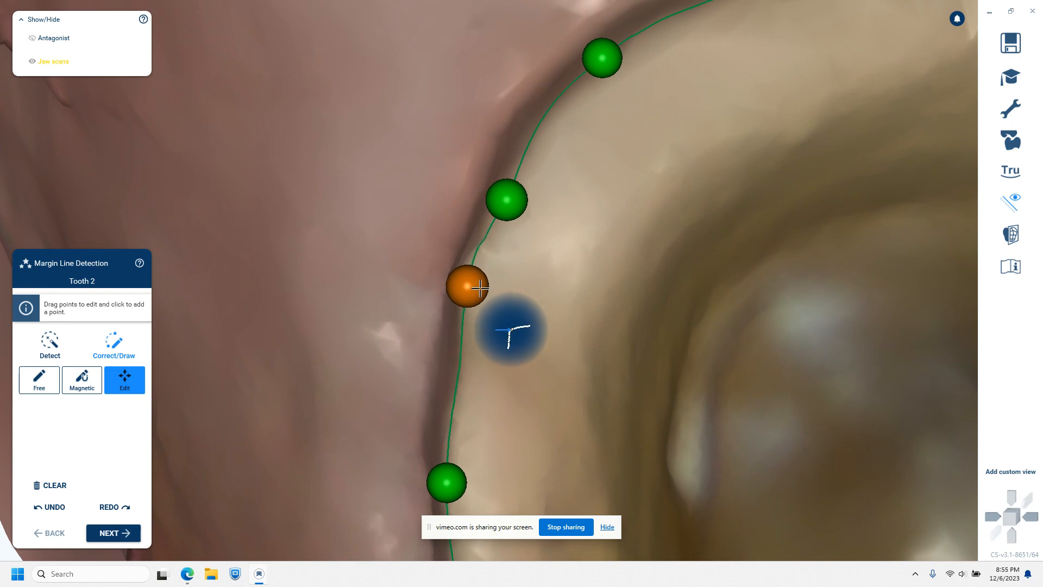
pyautogui.scroll(-2, 565, 245)
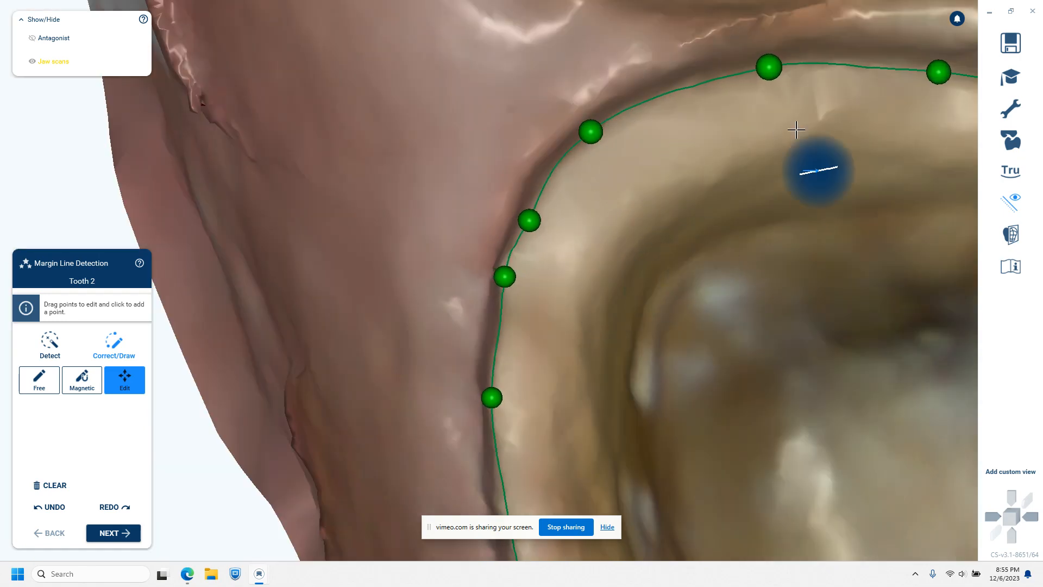
# Step: Move the dipping point on tooth 2's distal margin up toward the preparation to smooth the line there
pyautogui.scroll(-2, 799, 214)
pyautogui.moveTo(798, 214); pyautogui.dragTo(380, 159, button='middle')
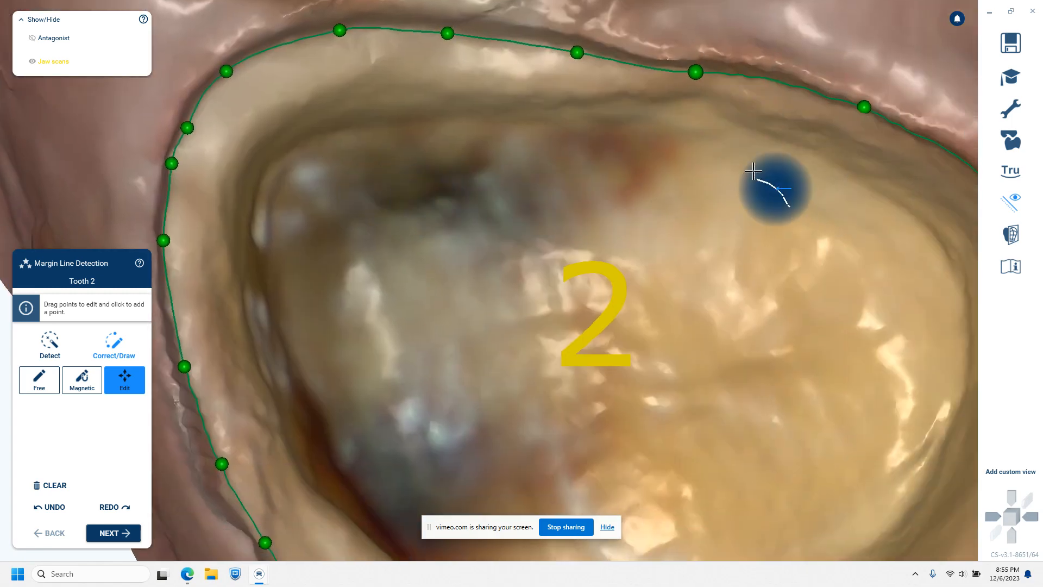
pyautogui.moveTo(747, 188); pyautogui.dragTo(435, 33, button='middle')
pyautogui.moveTo(606, 220)
pyautogui.mouseDown(button='right')
pyautogui.moveTo(557, 52)
pyautogui.moveTo(627, 179)
pyautogui.moveTo(608, 221)
pyautogui.mouseUp(button='right')
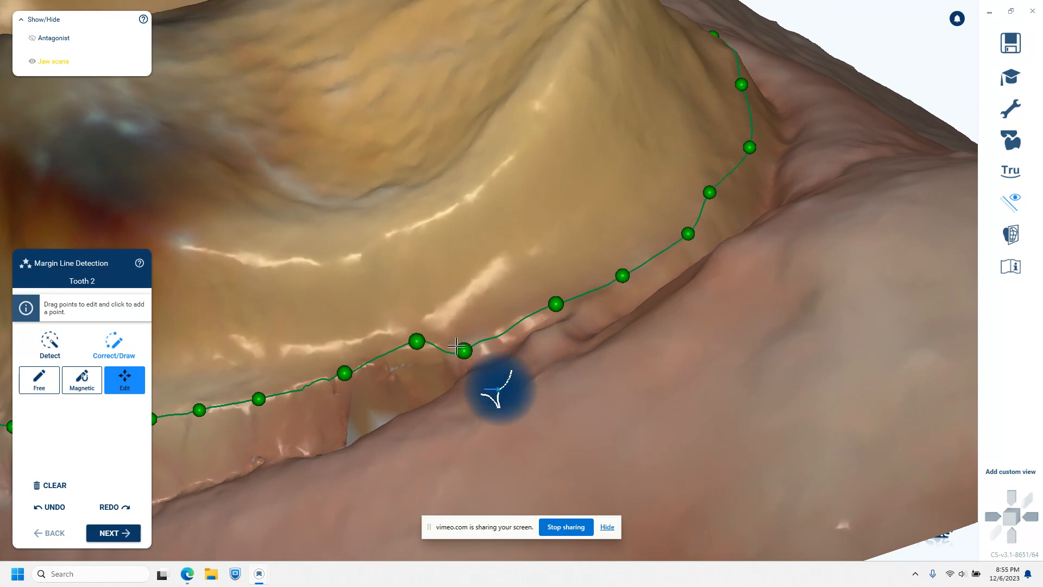
pyautogui.moveTo(464, 351); pyautogui.dragTo(468, 340)
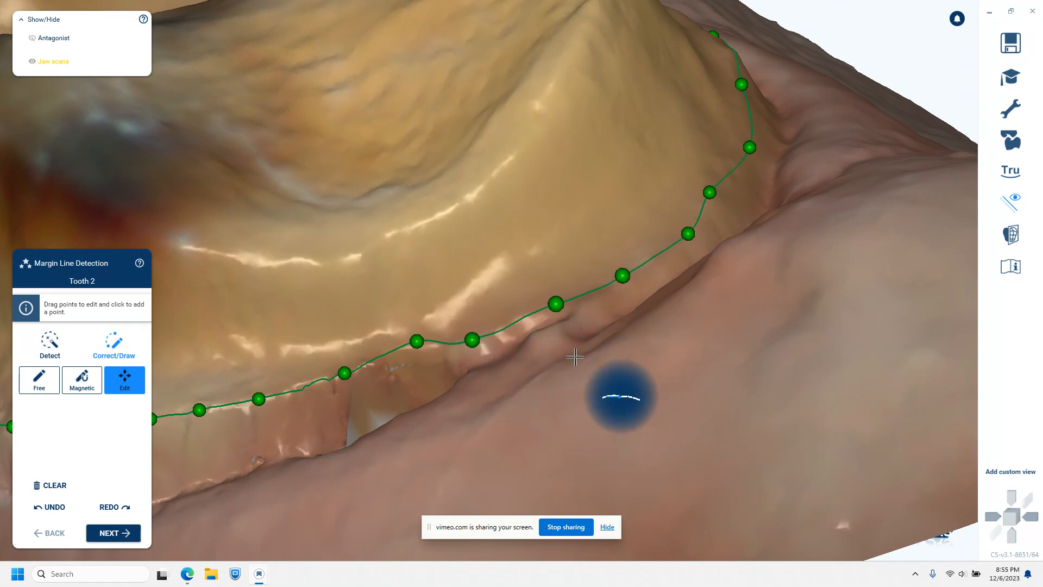
# Step: Review tooth 2's complete margin line from the occlusal side and accept it, continuing to tooth 3's margin detection
pyautogui.moveTo(598, 368); pyautogui.dragTo(590, 379, button='right')
pyautogui.scroll(-7, 526, 411)
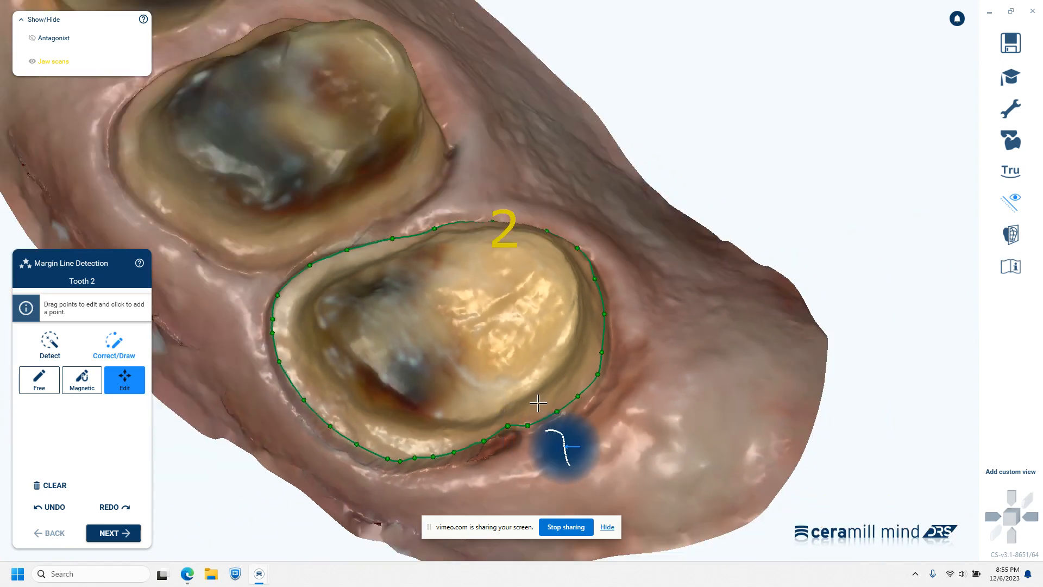
pyautogui.moveTo(553, 415); pyautogui.dragTo(557, 448, button='right')
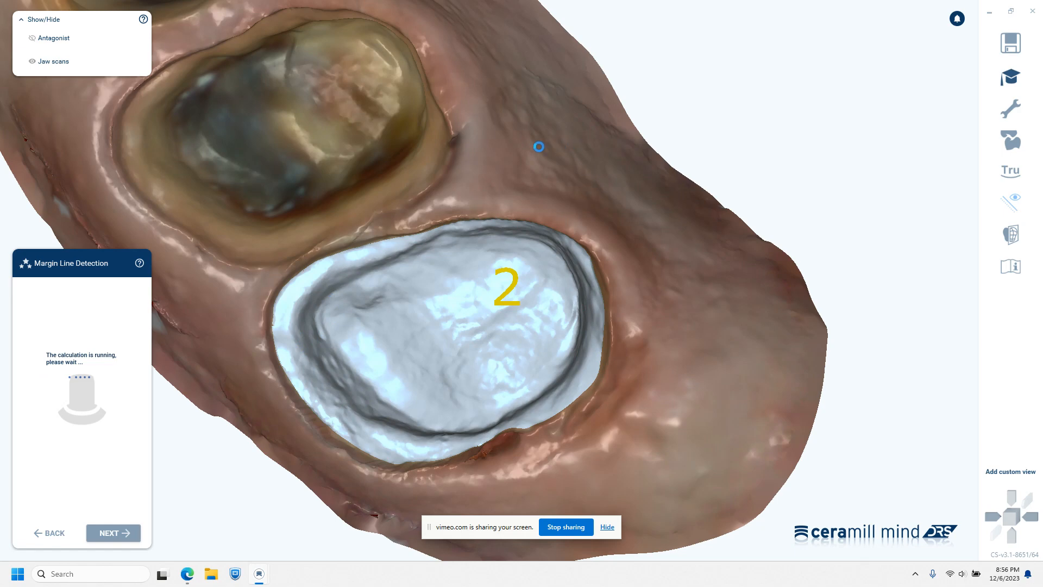
pyautogui.click(501, 150)
pyautogui.moveTo(501, 150); pyautogui.dragTo(798, 269, button='middle')
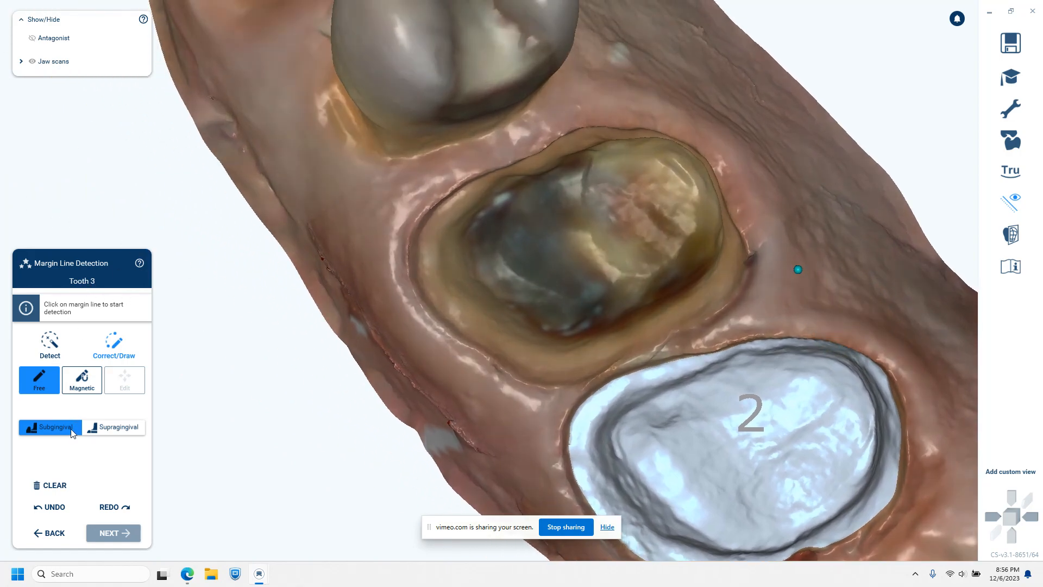
pyautogui.click(54, 485)
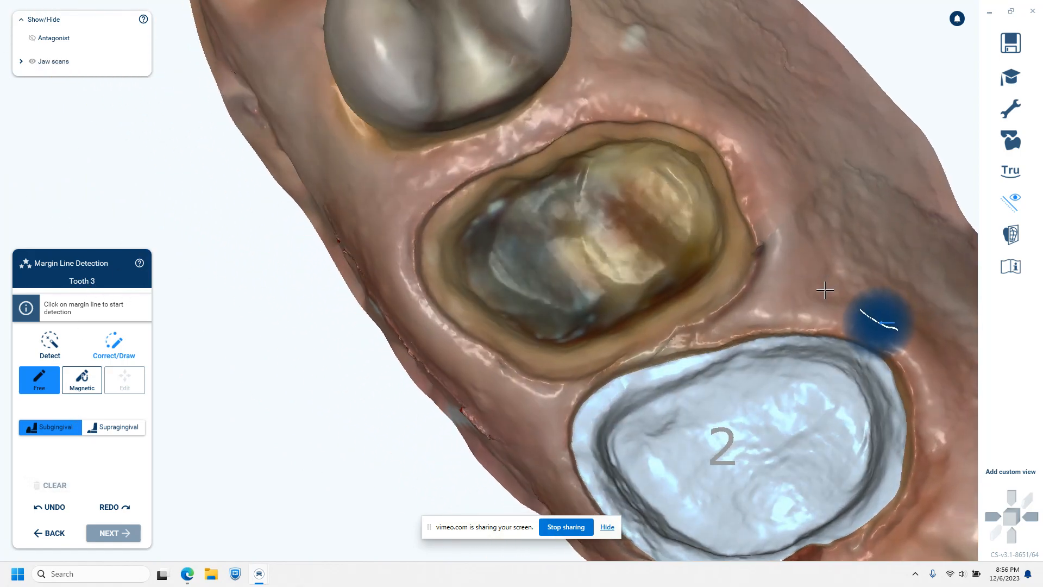
# Step: Examine tooth 3's preparation edge with the scan's colour texture switched off and on again
pyautogui.scroll(3, 760, 318)
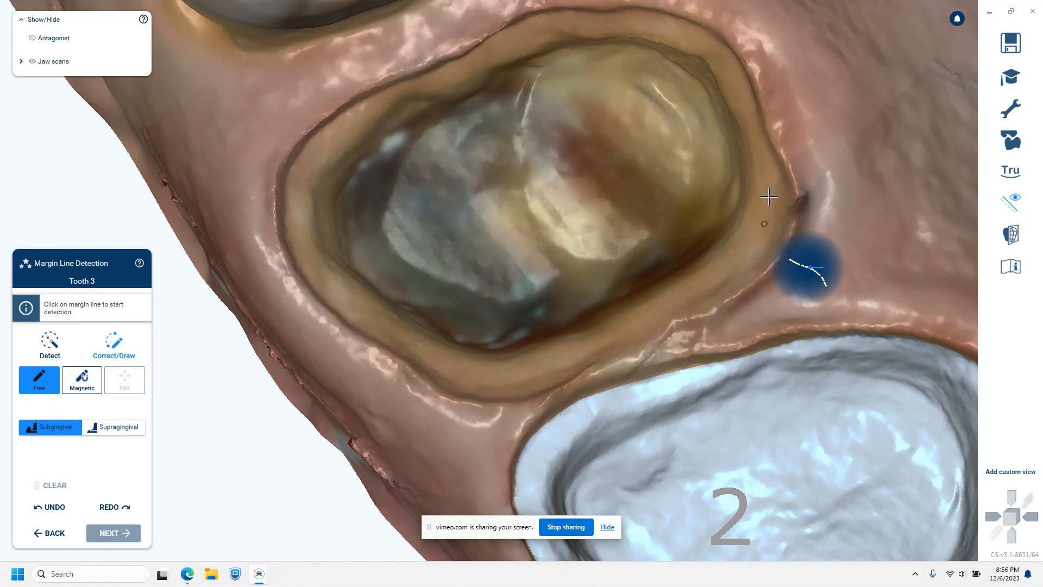
pyautogui.click(1013, 203)
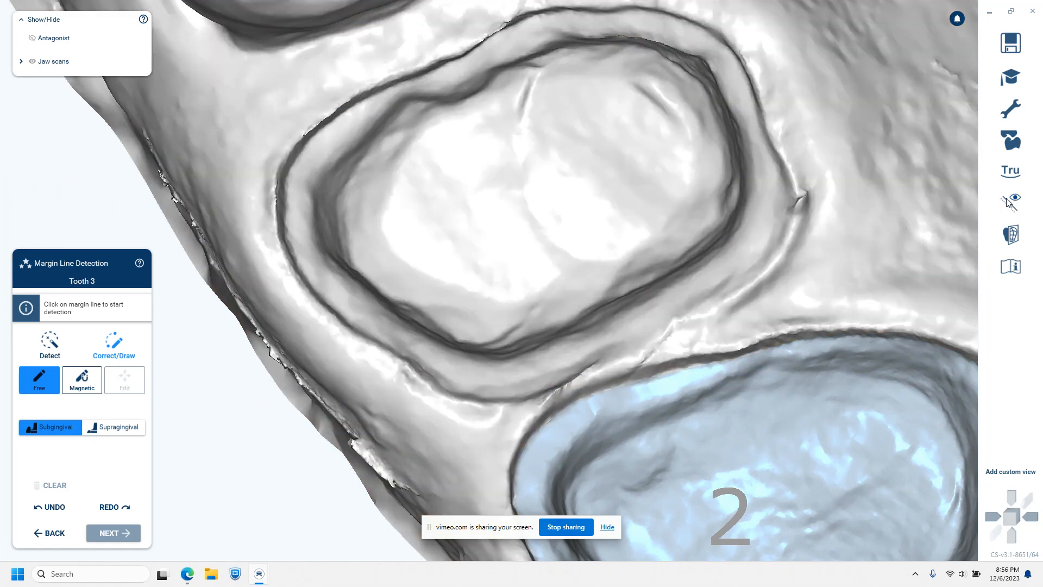
pyautogui.click(1007, 199)
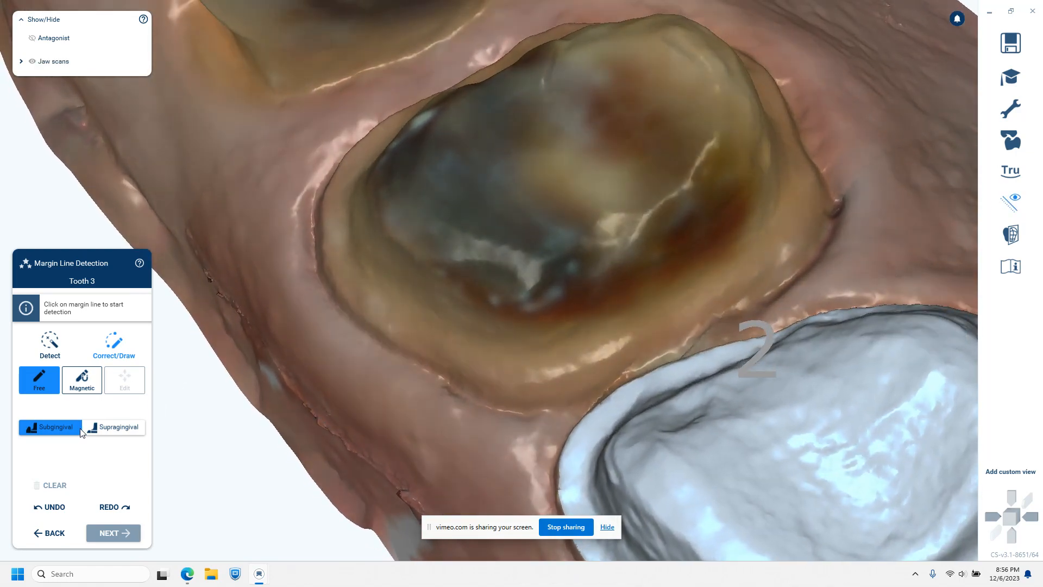
# Step: Set tooth 3's margin type to Supragingival and clear the stray point beside the preparation
pyautogui.click(106, 429)
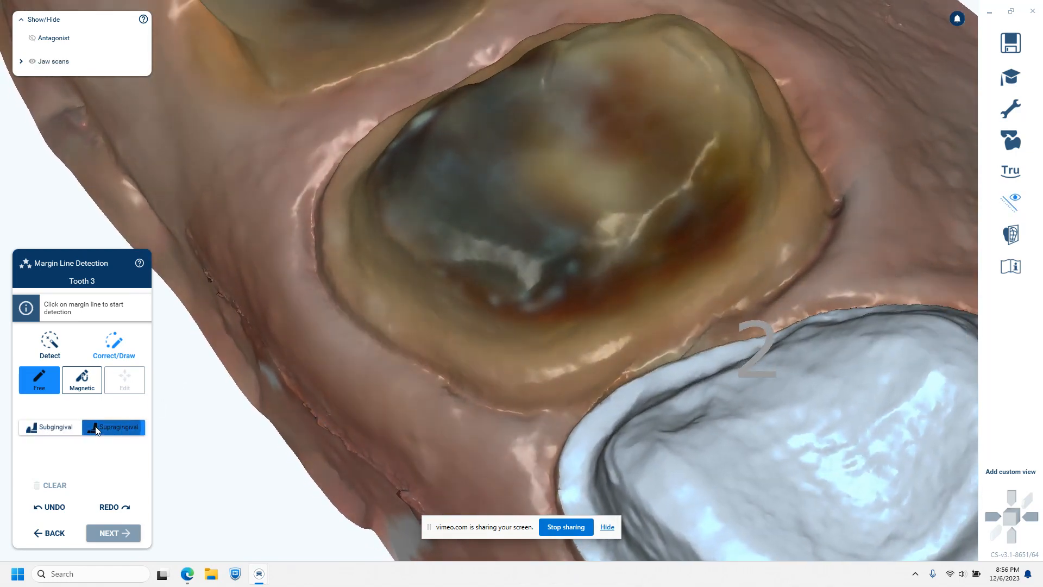
pyautogui.click(29, 429)
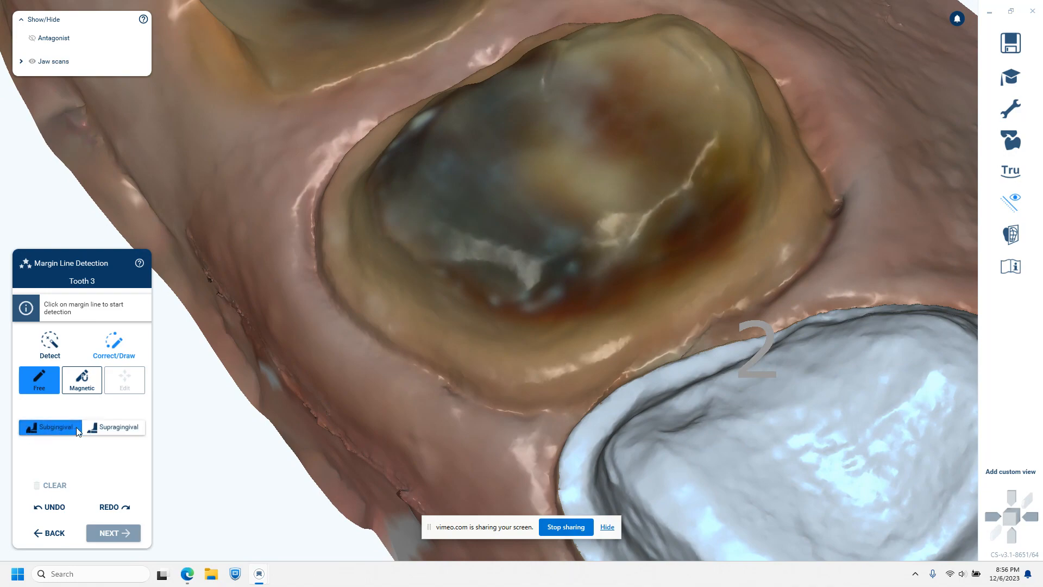
pyautogui.moveTo(715, 371); pyautogui.dragTo(726, 387, button='right')
pyautogui.moveTo(771, 317)
pyautogui.mouseDown(button='right')
pyautogui.moveTo(773, 347)
pyautogui.moveTo(780, 309)
pyautogui.mouseUp(button='right')
pyautogui.click(786, 306)
pyautogui.moveTo(786, 305); pyautogui.dragTo(824, 401, button='middle')
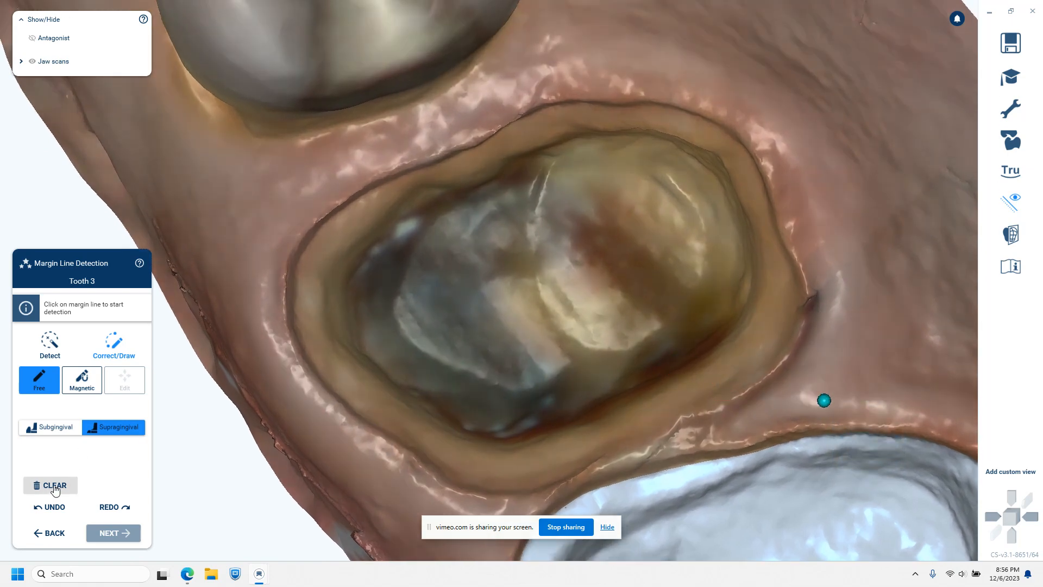
pyautogui.click(55, 485)
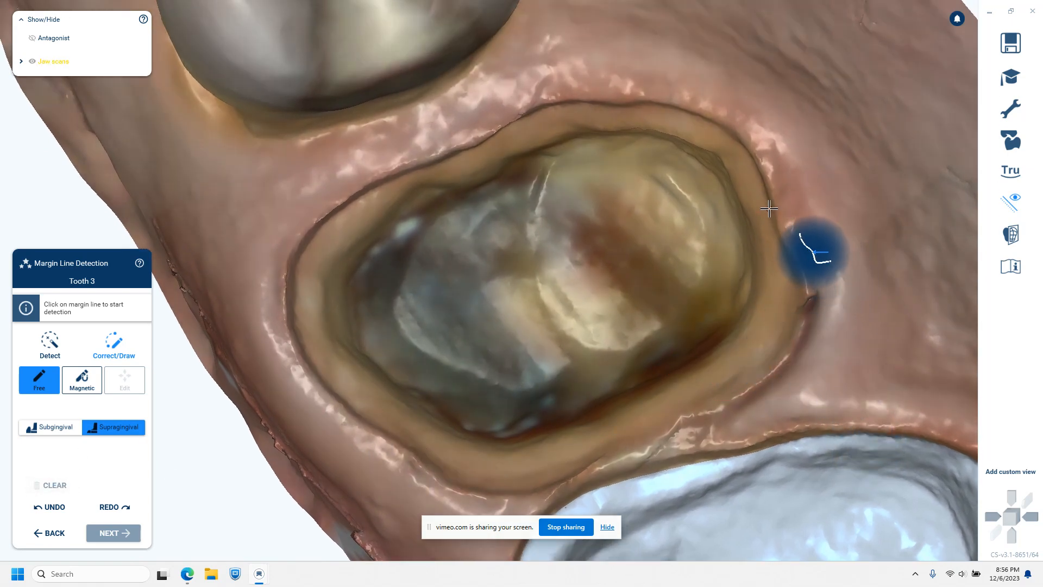
# Step: Start a free-drawn margin line on tooth 3's palatal side and trace it around the distopalatal corner onto the distal edge
pyautogui.moveTo(768, 208); pyautogui.dragTo(794, 301)
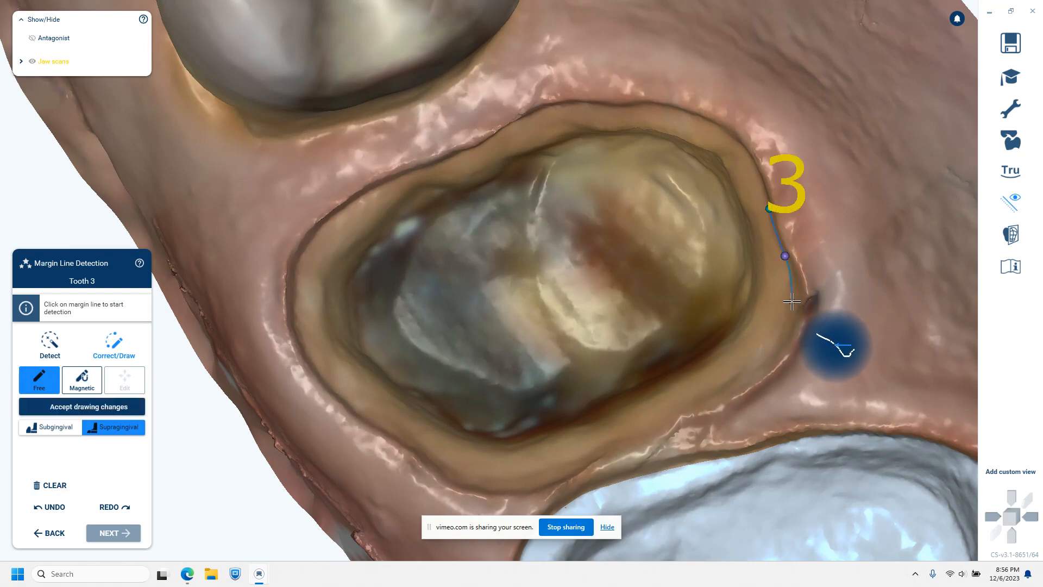
pyautogui.click(795, 301)
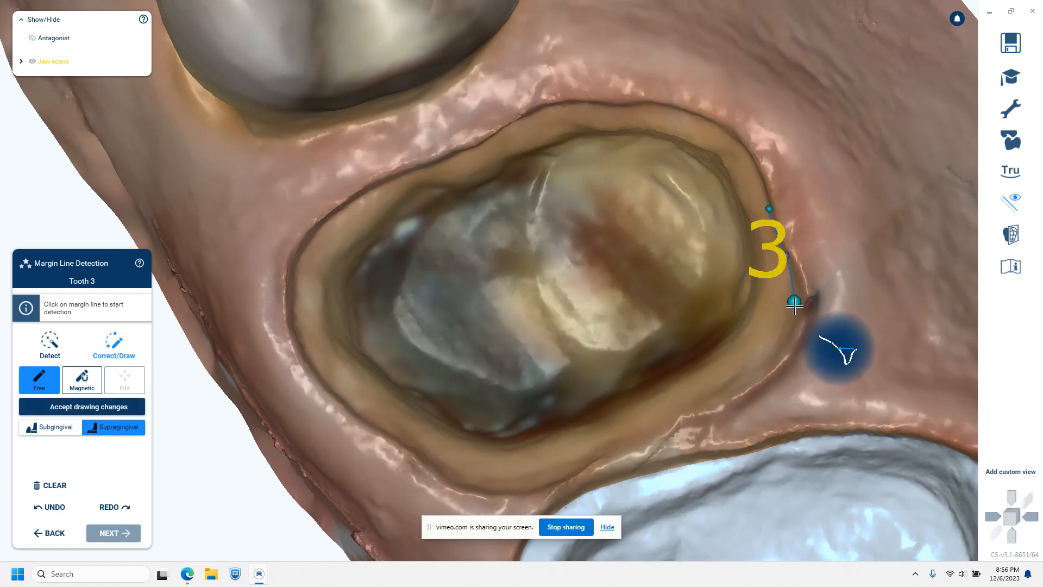
pyautogui.click(778, 347)
pyautogui.click(730, 384)
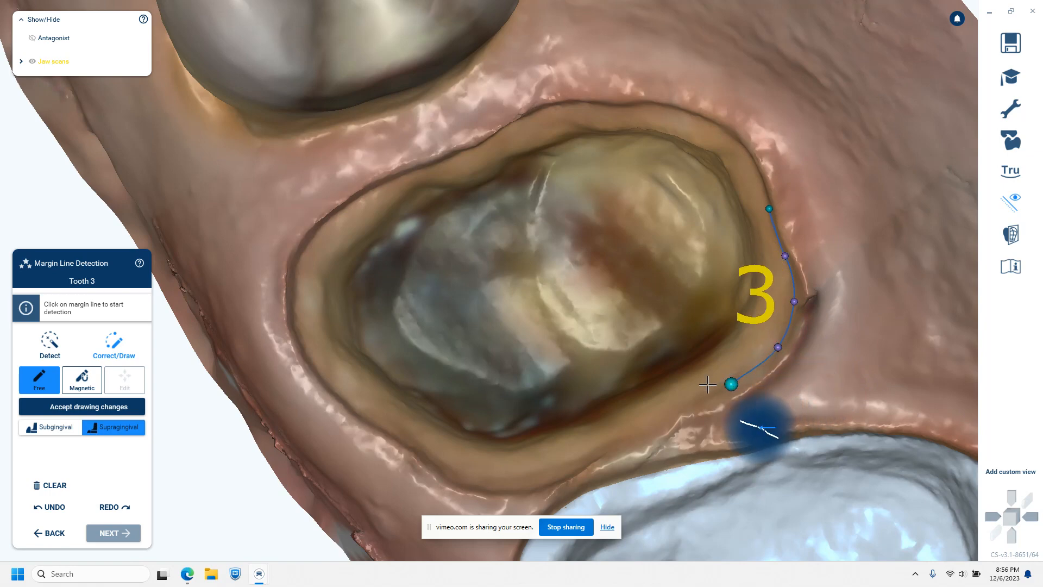
pyautogui.click(680, 410)
# Step: Hide the scan's colour texture and continue tooth 3's margin line along the distal edge facing tooth 2
pyautogui.click(1011, 200)
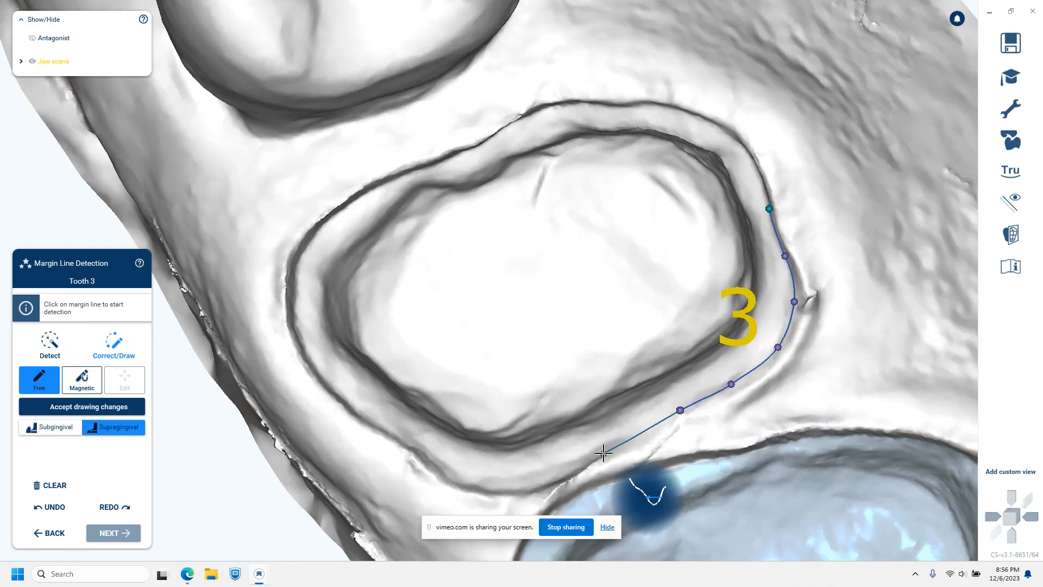
pyautogui.moveTo(619, 471); pyautogui.dragTo(619, 467, button='right')
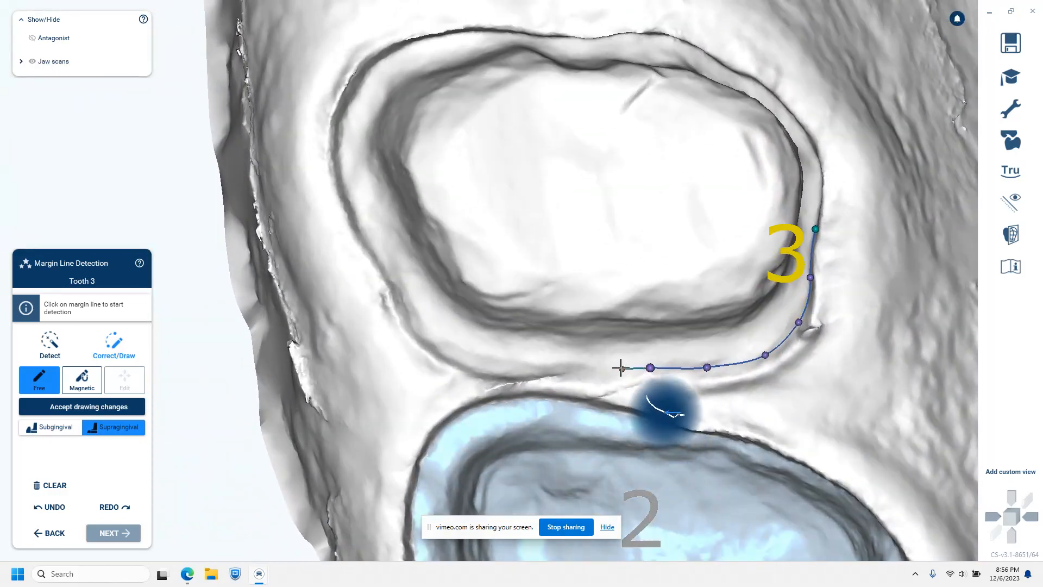
pyautogui.click(613, 367)
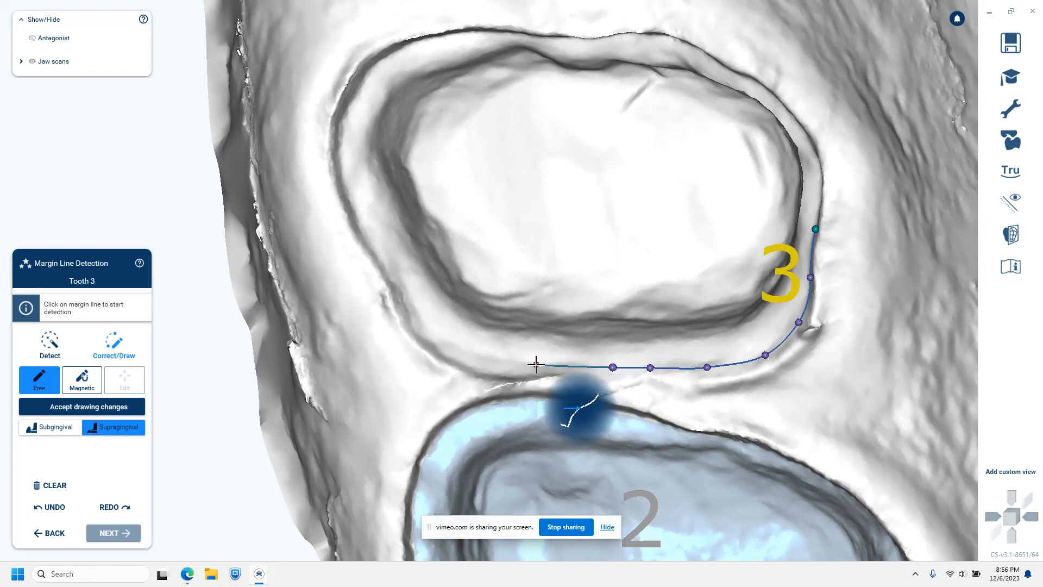
pyautogui.click(534, 365)
pyautogui.click(477, 352)
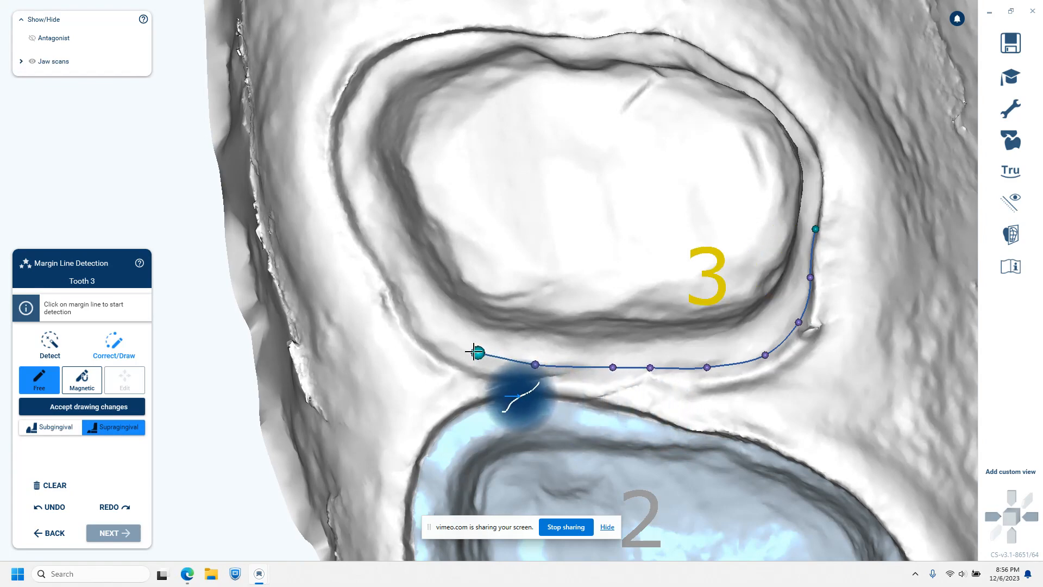
# Step: Trace tooth 3's margin line around the distobuccal corner and along the buccal side to the mesiobuccal corner
pyautogui.click(437, 336)
pyautogui.click(410, 301)
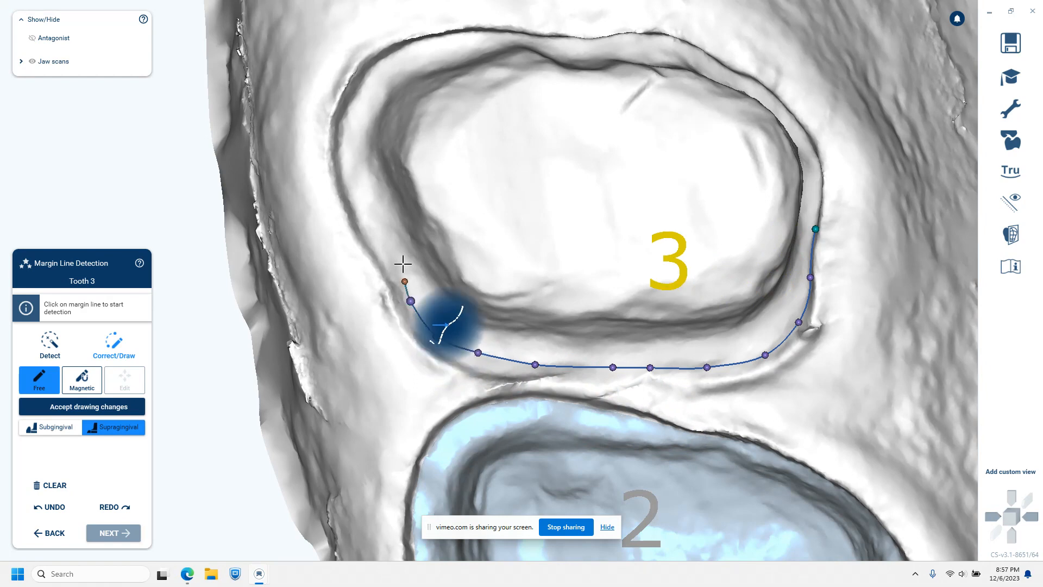
pyautogui.click(387, 271)
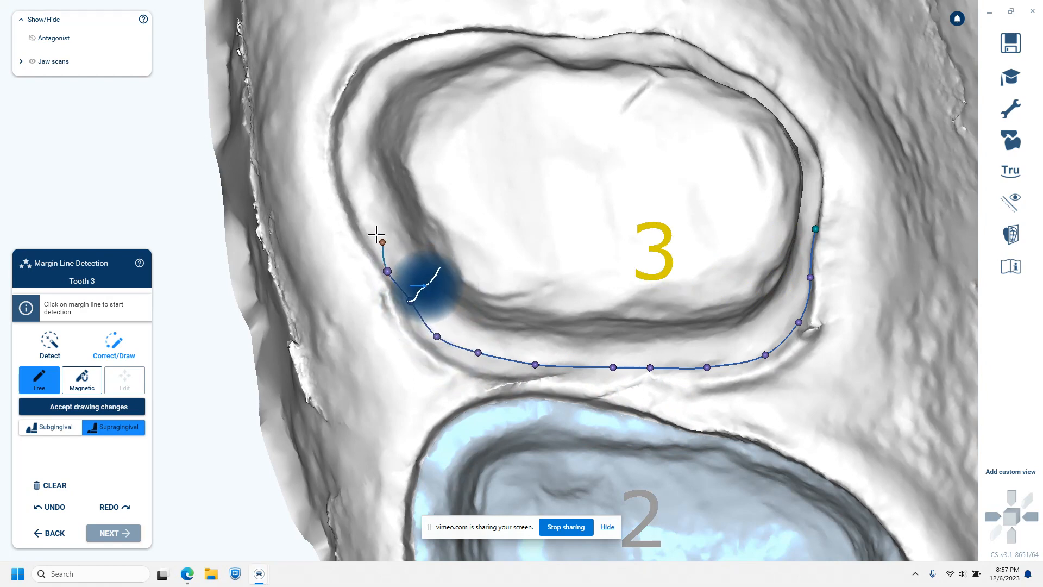
pyautogui.click(351, 204)
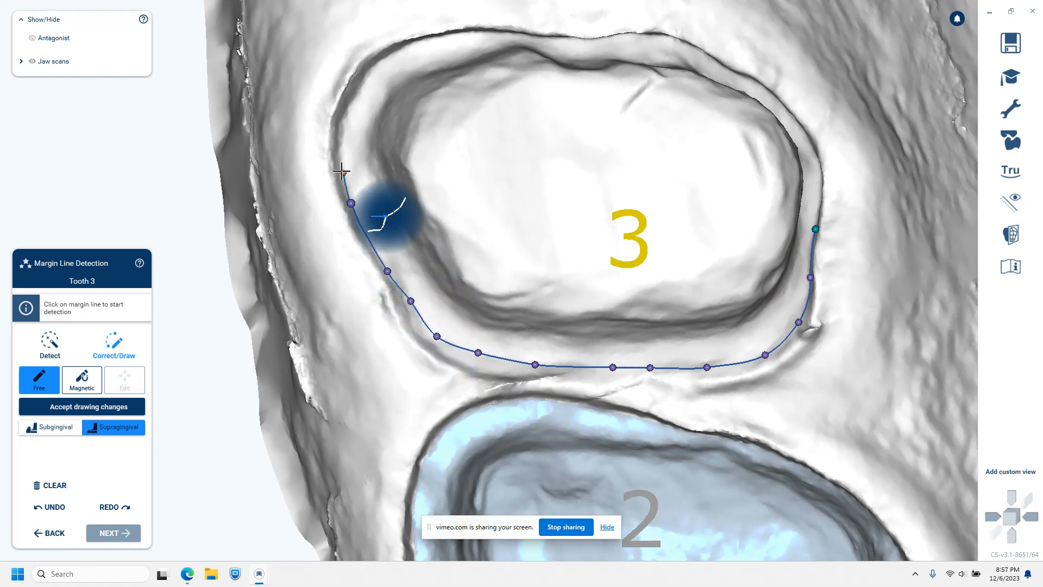
pyautogui.click(341, 150)
pyautogui.click(354, 97)
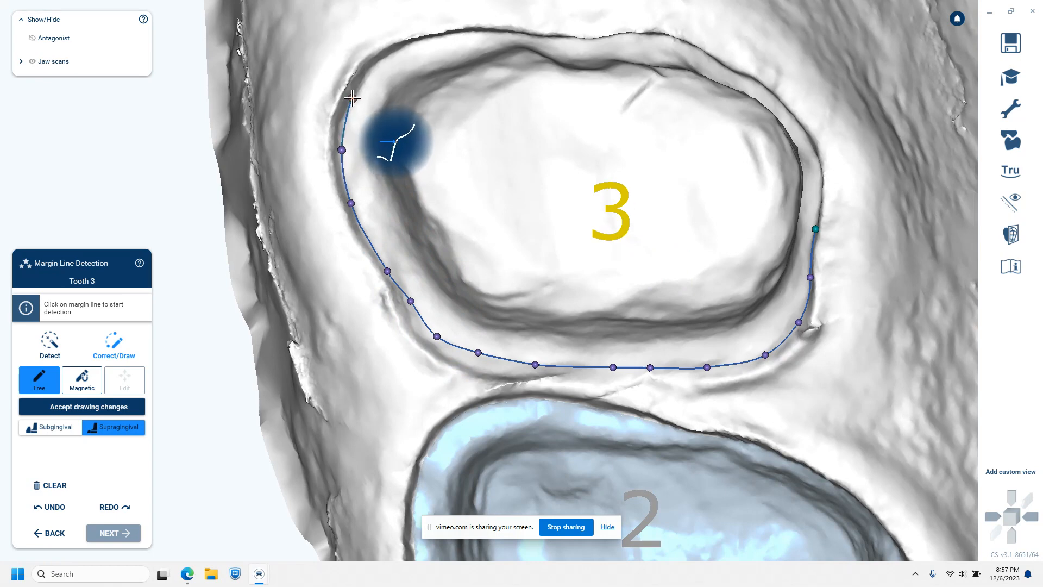
pyautogui.click(380, 61)
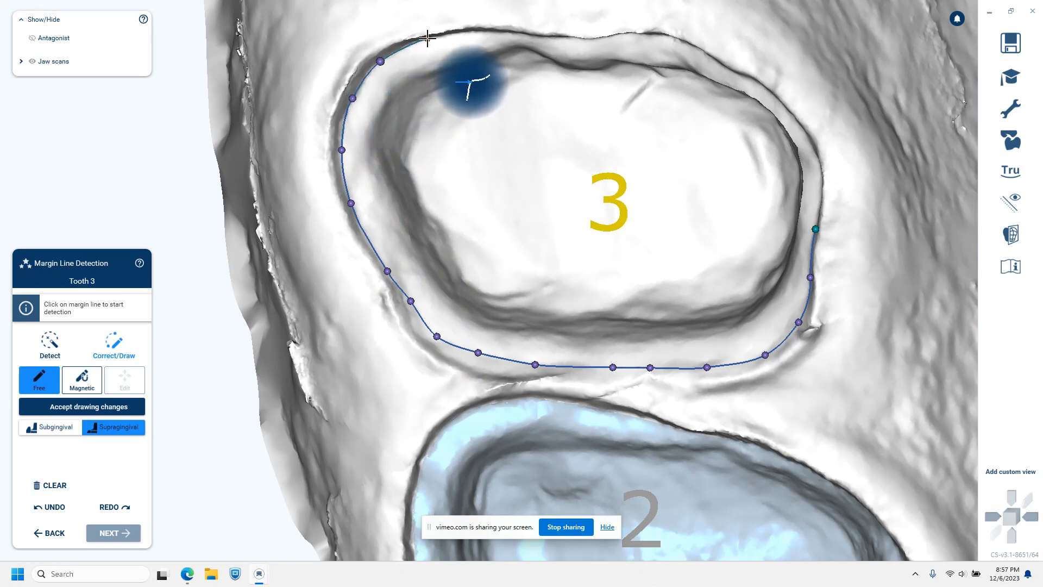
# Step: Continue tooth 3's free-drawn margin line from the mesiobuccal corner along the mesial edge
pyautogui.click(427, 38)
pyautogui.click(492, 31)
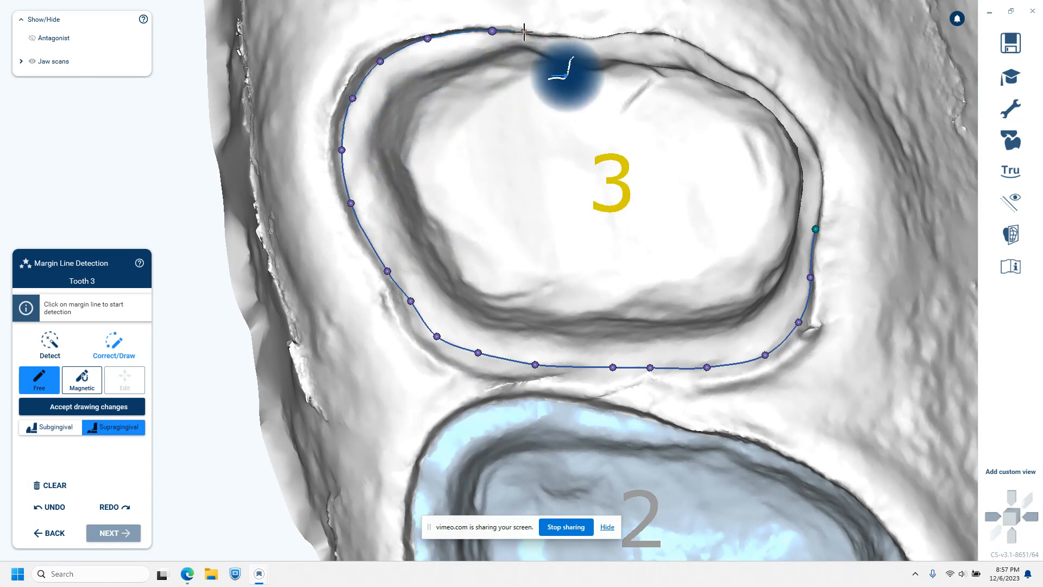
pyautogui.click(540, 37)
pyautogui.click(608, 39)
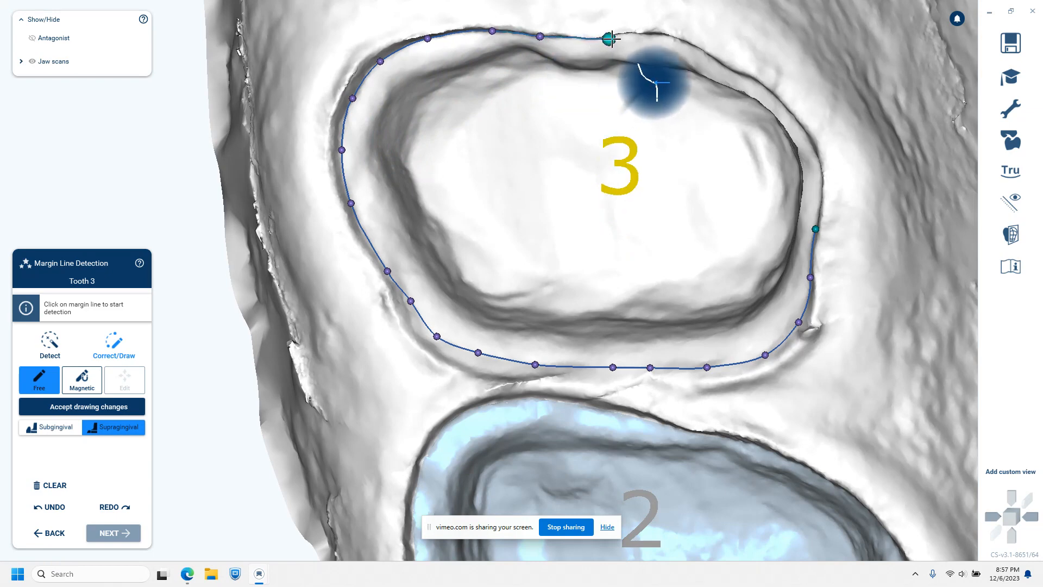
pyautogui.click(648, 36)
pyautogui.click(695, 47)
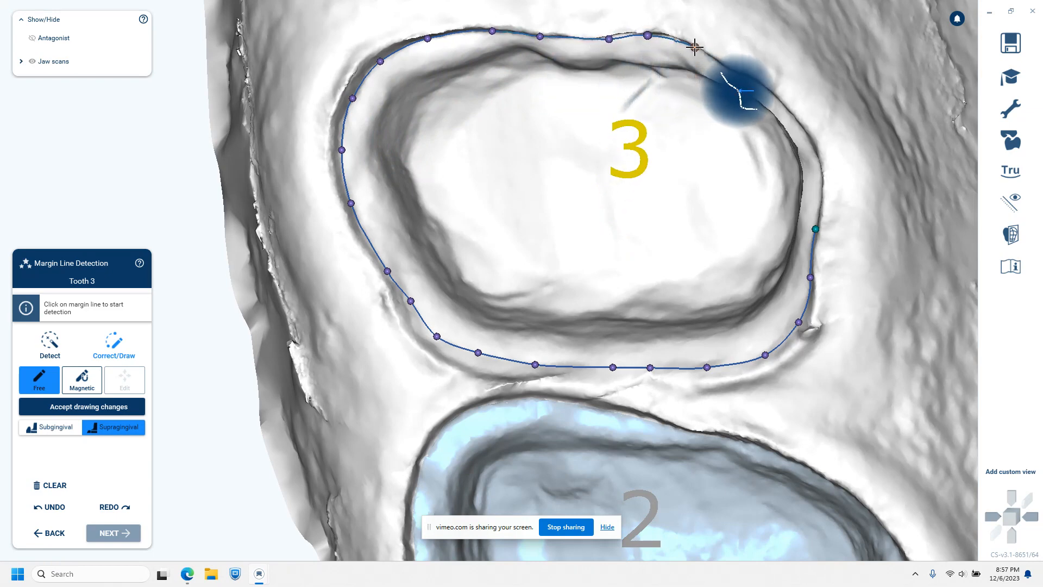
# Step: Trace tooth 3's margin line around the mesiopalatal corner and close it at its palatal starting point
pyautogui.click(731, 70)
pyautogui.click(771, 93)
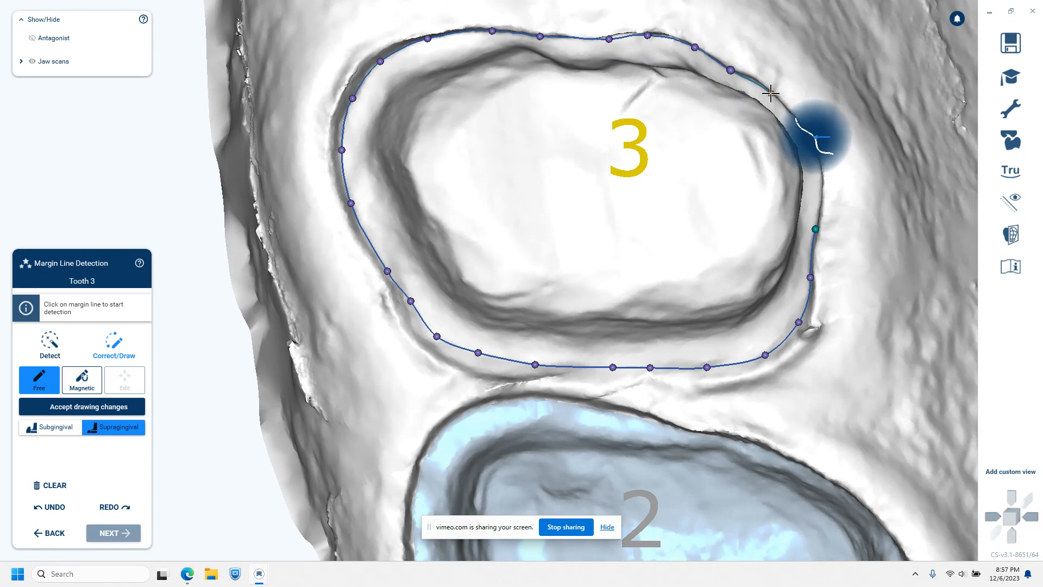
pyautogui.click(804, 129)
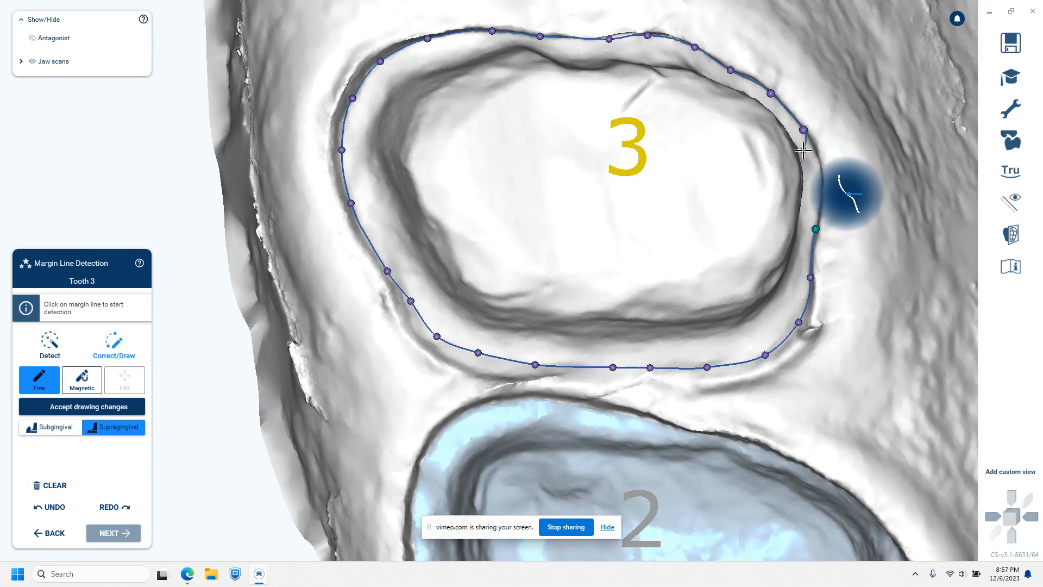
pyautogui.click(821, 173)
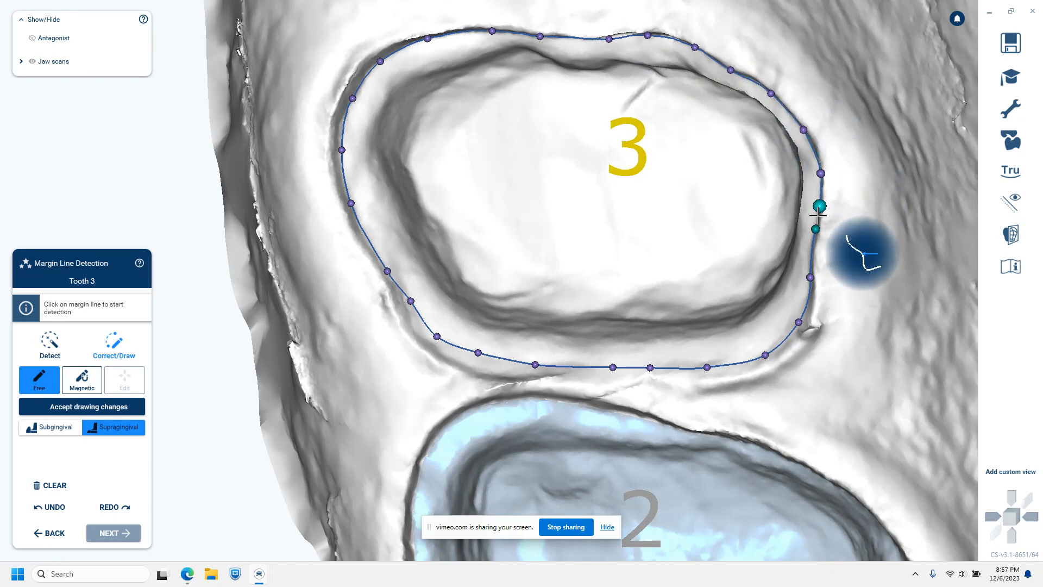
pyautogui.click(815, 227)
# Step: Adjust the points of tooth 3's margin line at the distobuccal corner so they follow the preparation edge
pyautogui.moveTo(724, 397); pyautogui.dragTo(718, 260, button='right')
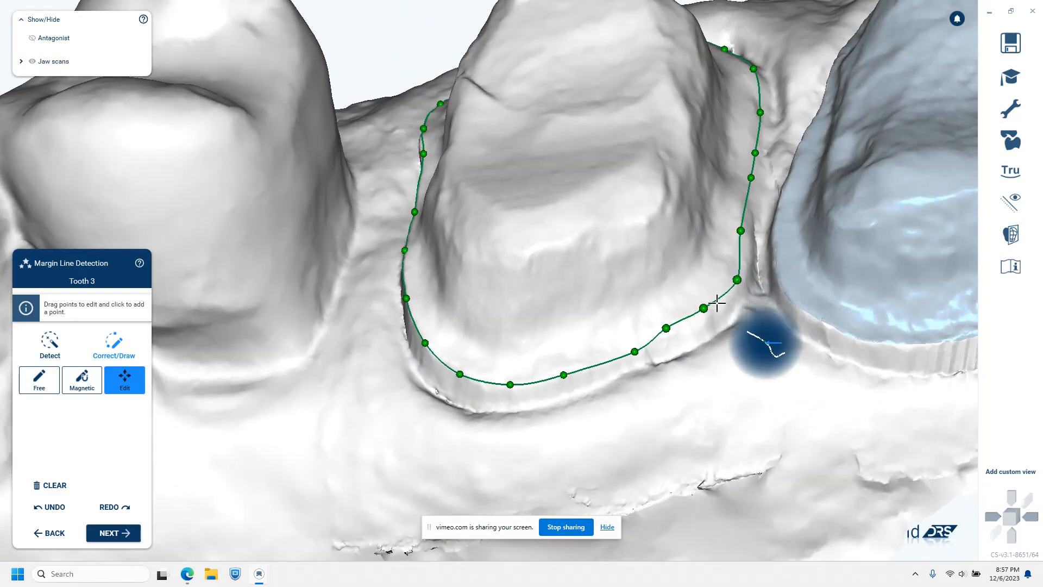
pyautogui.moveTo(673, 332); pyautogui.dragTo(670, 333)
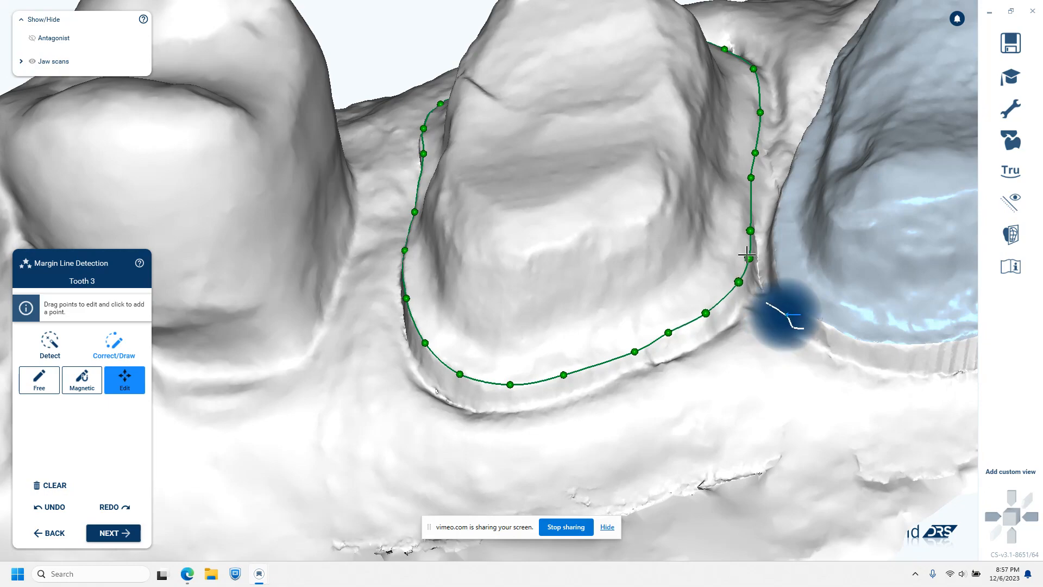
pyautogui.moveTo(692, 367); pyautogui.dragTo(699, 359, button='right')
pyautogui.moveTo(543, 111); pyautogui.dragTo(544, 209, button='middle')
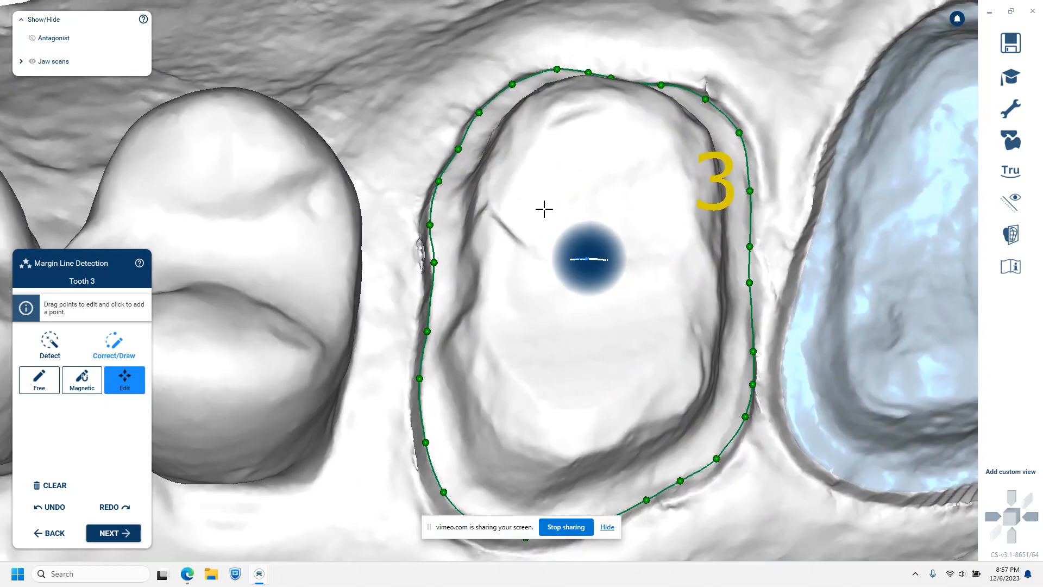
# Step: Refine tooth 3's margin line on the mesial side by shifting the point midway along that edge
pyautogui.moveTo(543, 208); pyautogui.dragTo(439, 298, button='right')
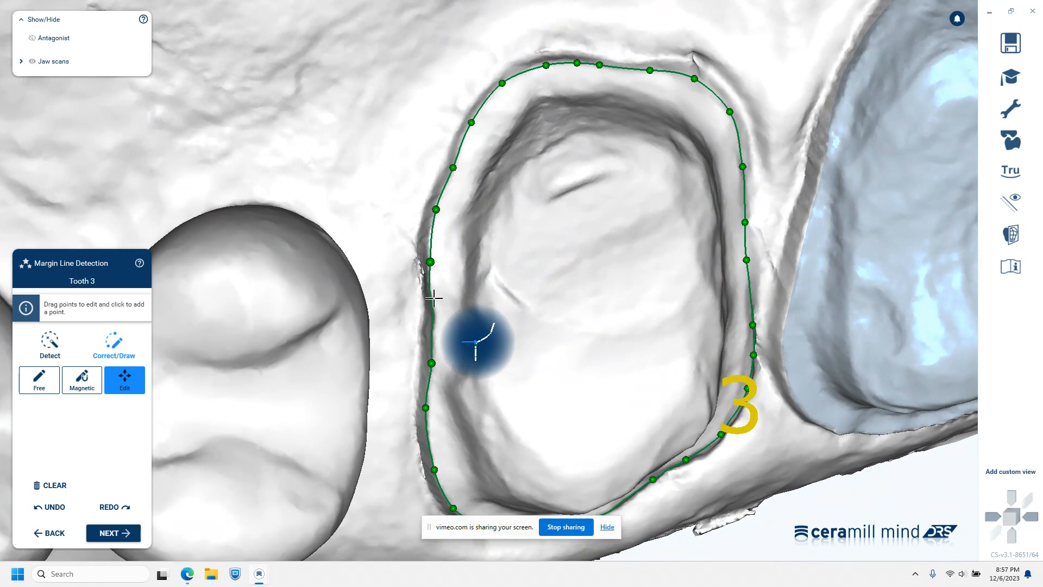
pyautogui.moveTo(433, 297); pyautogui.dragTo(436, 321)
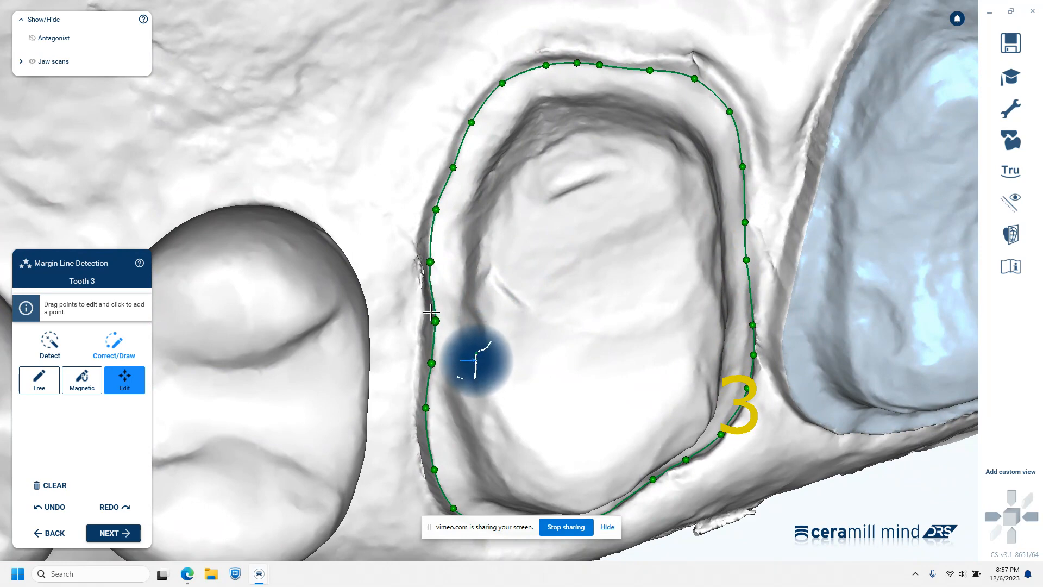
pyautogui.scroll(-3, 530, 266)
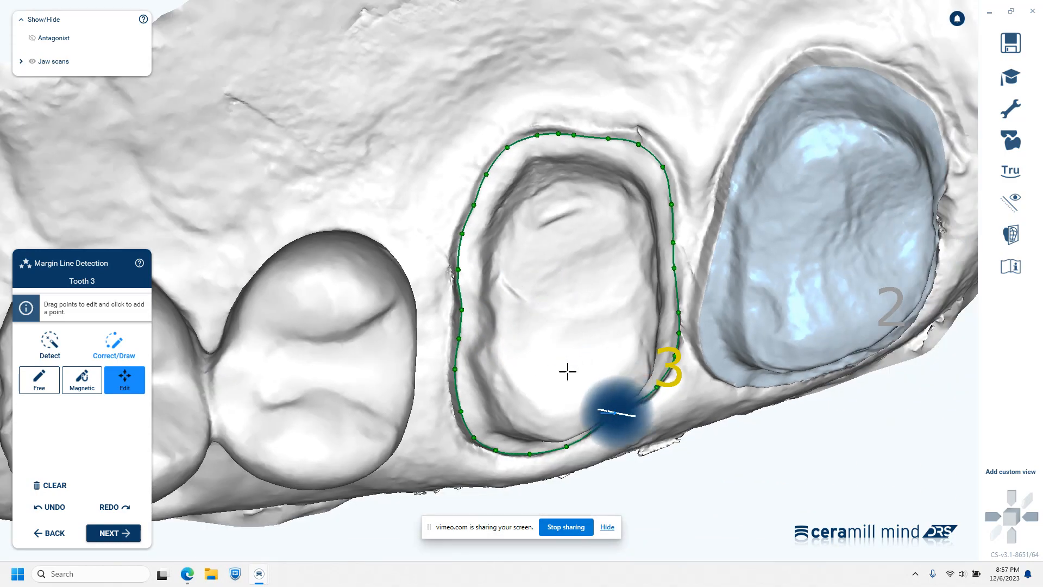
pyautogui.moveTo(588, 448); pyautogui.dragTo(589, 439, button='right')
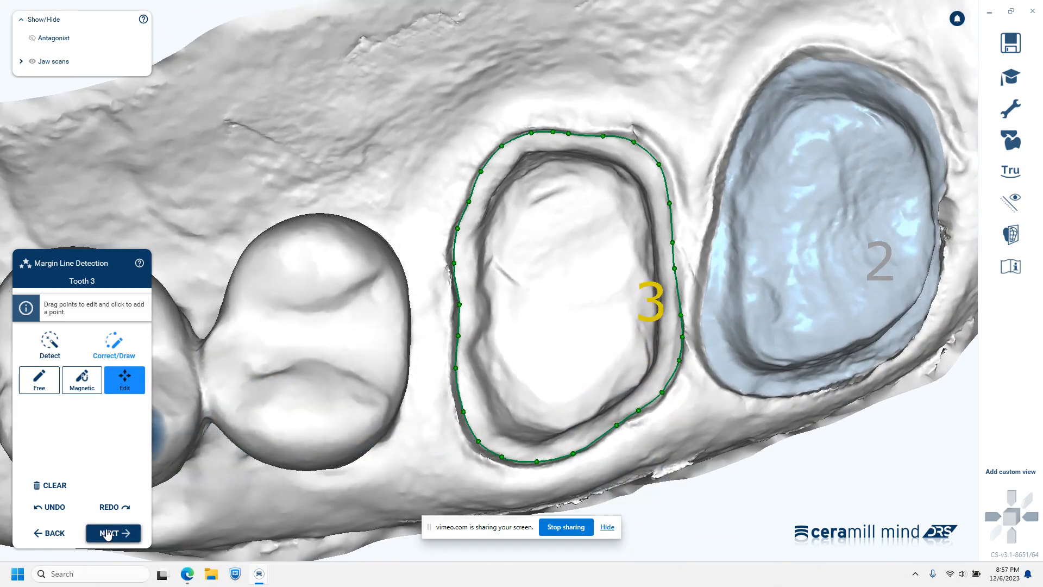
# Step: Accept the margin lines, confirm that the preparations are correct, and run the crown bottom calculation
pyautogui.click(113, 533)
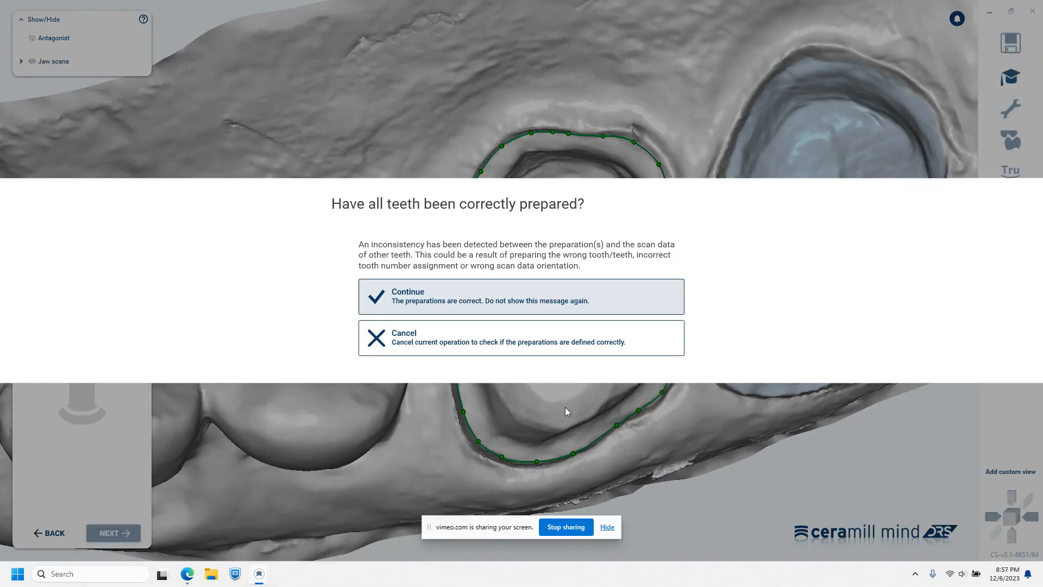
pyautogui.click(516, 308)
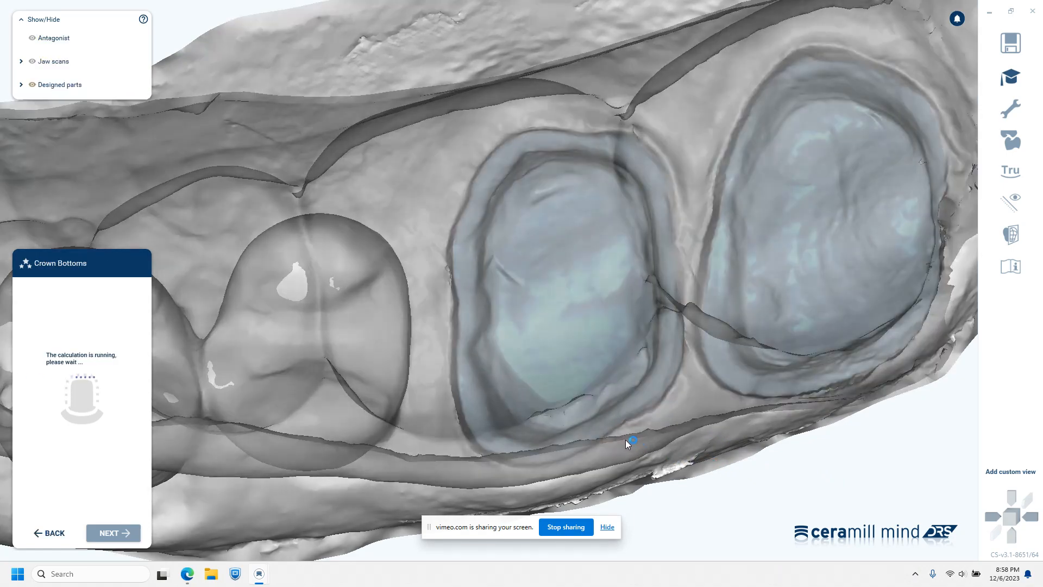
pyautogui.scroll(-5, 625, 439)
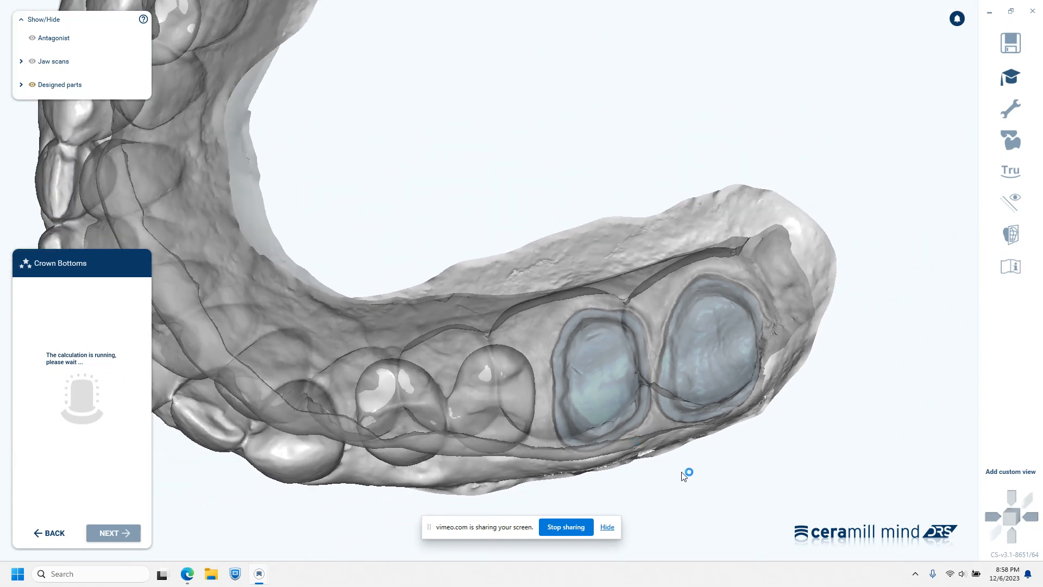
pyautogui.moveTo(684, 475); pyautogui.dragTo(681, 401, button='middle')
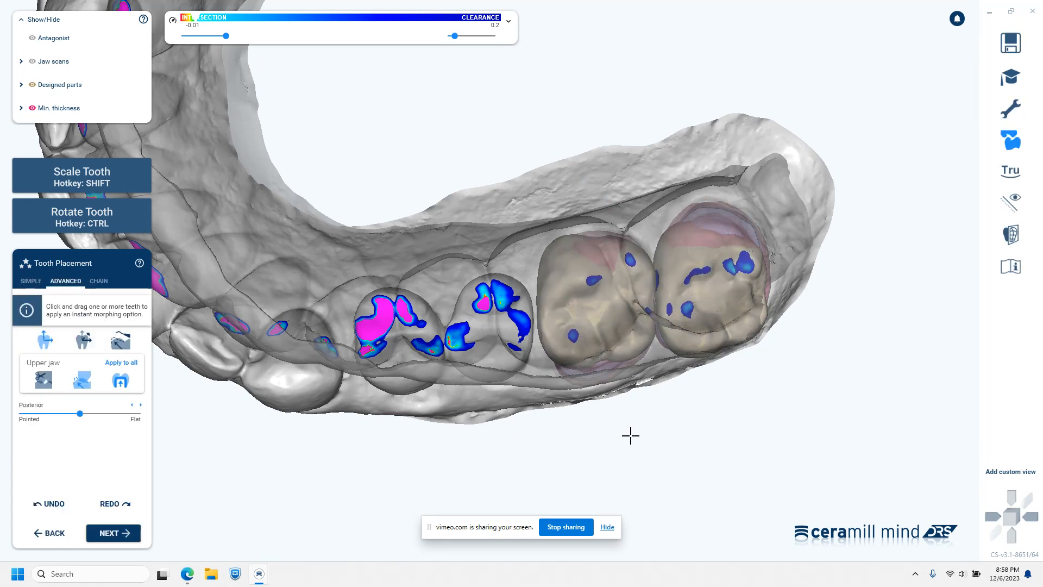
# Step: Hide the antagonist jaw to expose the proposed crowns on teeth 2 and 3
pyautogui.moveTo(643, 446); pyautogui.dragTo(689, 465, button='right')
pyautogui.press('a')
pyautogui.moveTo(690, 466); pyautogui.dragTo(973, 315, button='middle')
pyautogui.moveTo(645, 402); pyautogui.dragTo(645, 404, button='right')
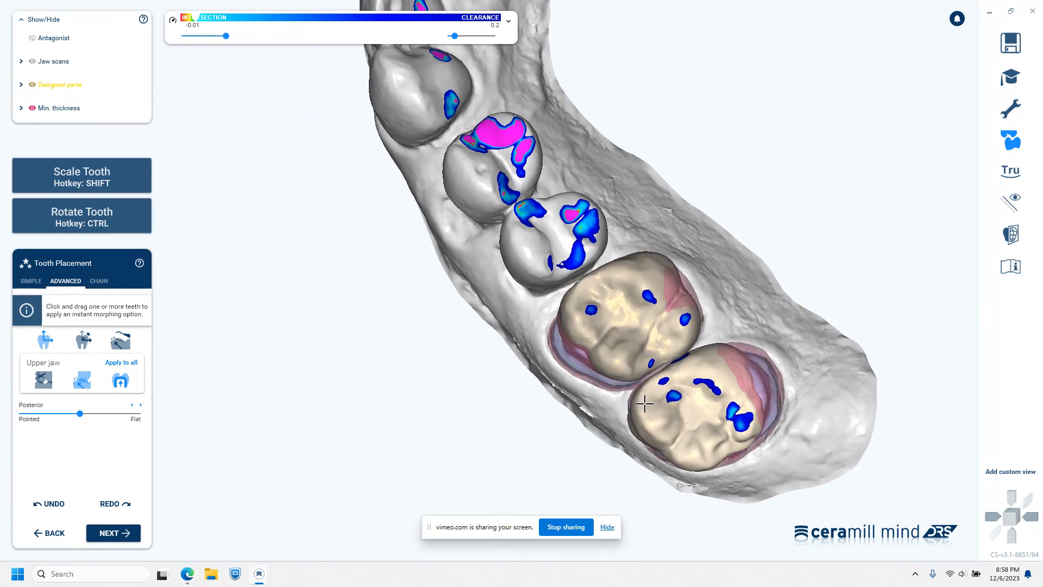
# Step: Reposition tooth 2's crown slightly towards the palatal side over its preparation and up against tooth 3's crown
pyautogui.scroll(3, 585, 382)
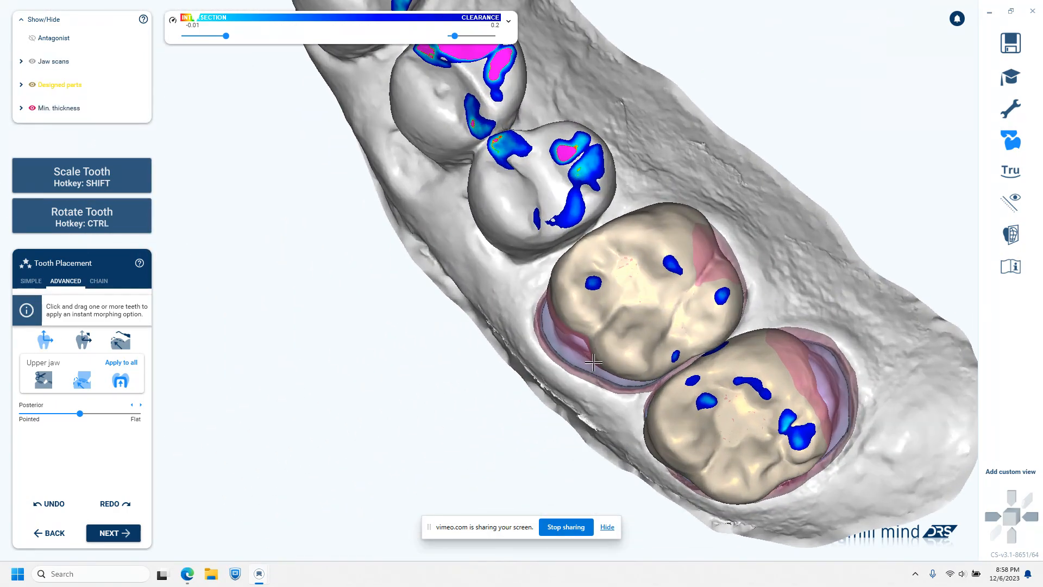
pyautogui.scroll(-6, 814, 306)
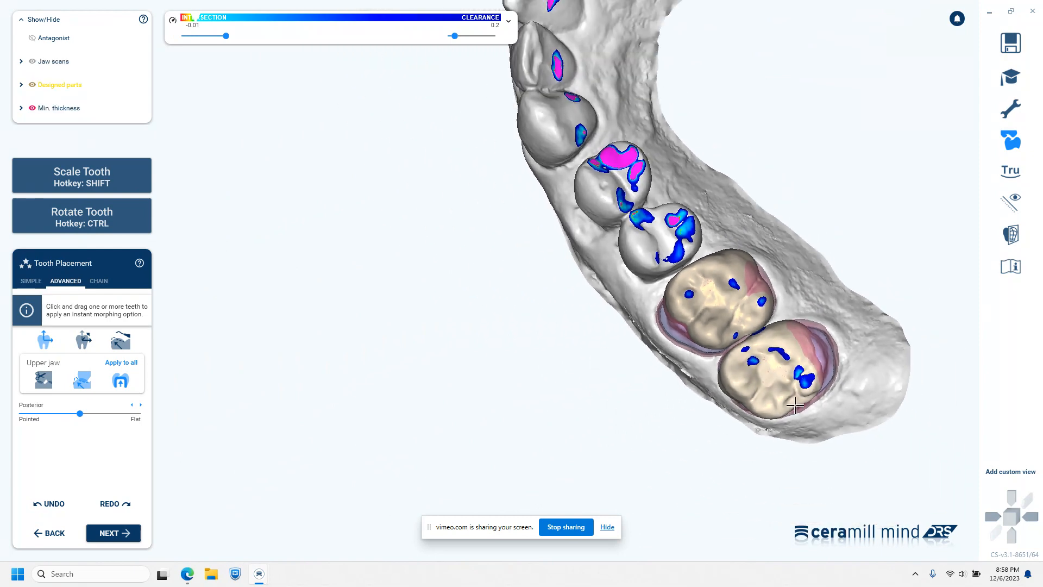
pyautogui.moveTo(786, 419); pyautogui.dragTo(655, 426, button='middle')
pyautogui.moveTo(655, 426); pyautogui.dragTo(681, 232, button='right')
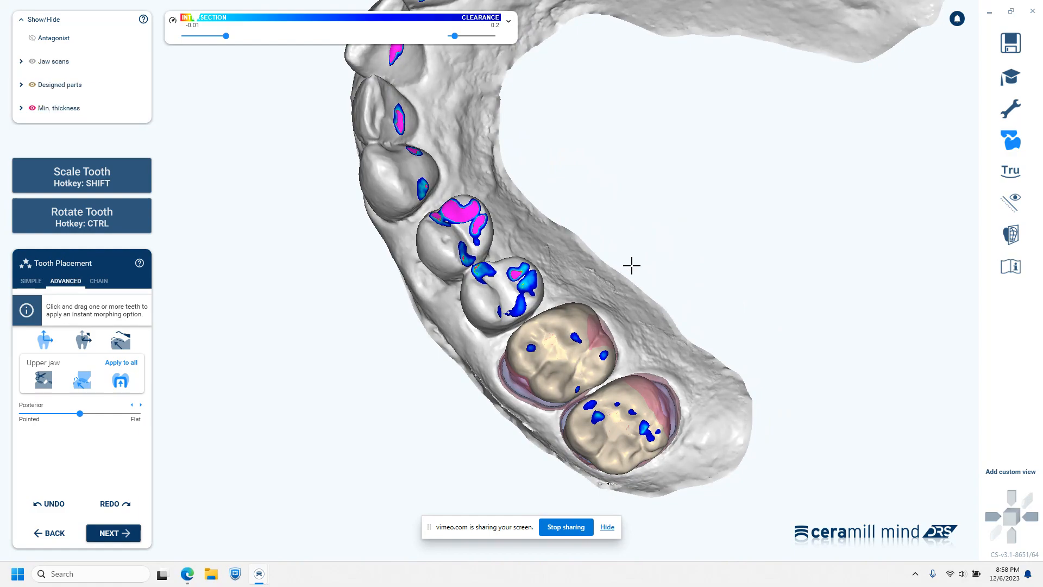
pyautogui.moveTo(631, 265); pyautogui.dragTo(753, 373, button='right')
pyautogui.moveTo(753, 373); pyautogui.dragTo(701, 291, button='middle')
pyautogui.moveTo(701, 291); pyautogui.dragTo(769, 113, button='right')
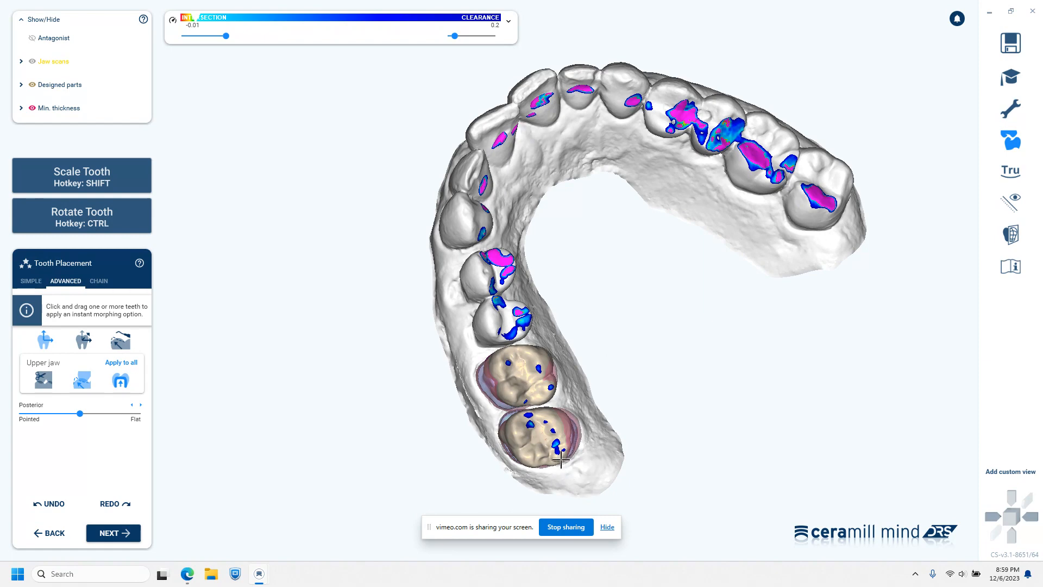
pyautogui.moveTo(560, 460); pyautogui.dragTo(577, 461)
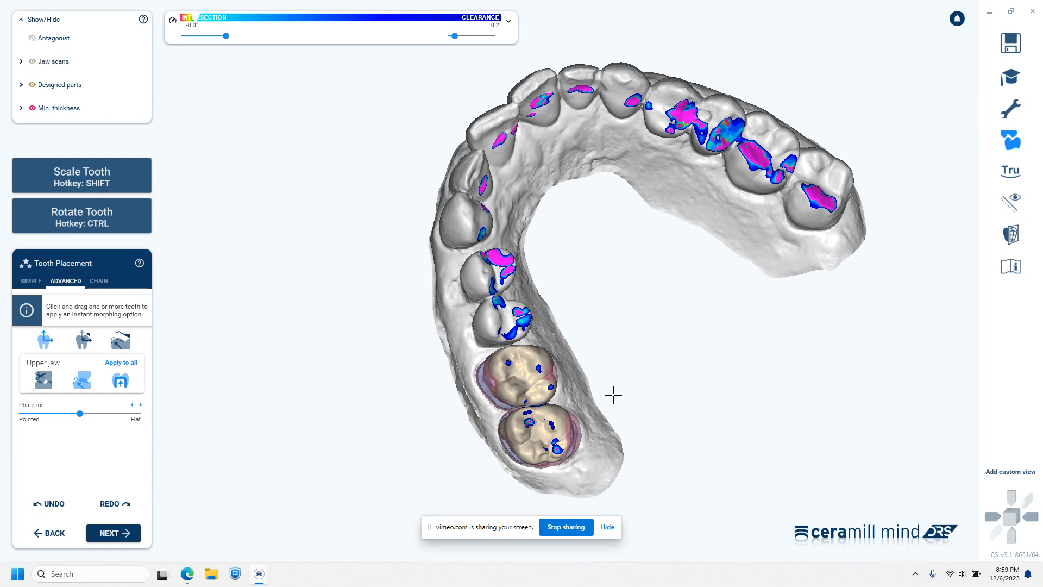
# Step: Examine the position, arch alignment and occlusal contacts of the crowns on teeth 2 and 3
pyautogui.scroll(5, 613, 395)
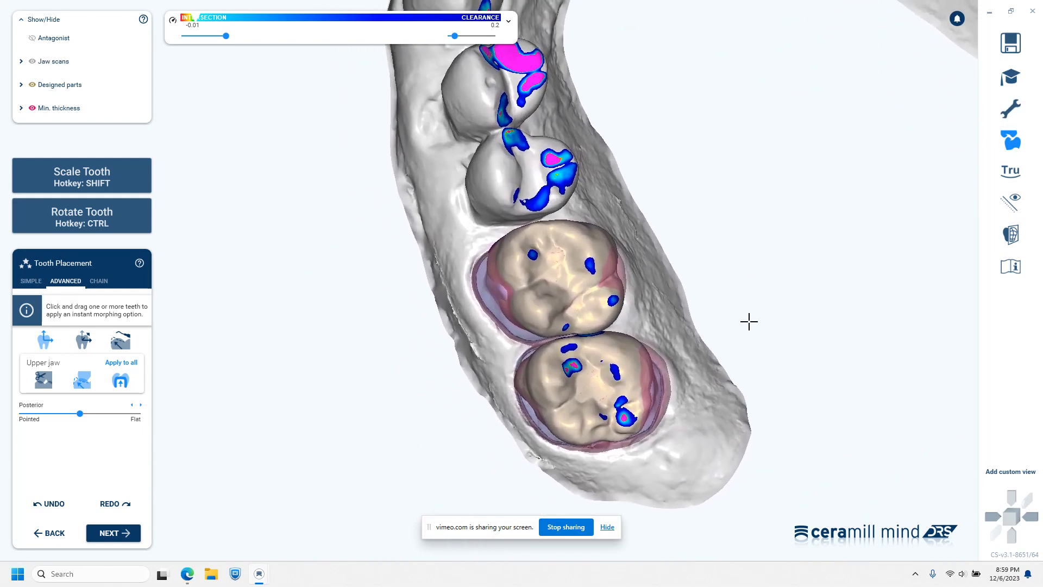
pyautogui.moveTo(750, 322); pyautogui.dragTo(761, 336, button='middle')
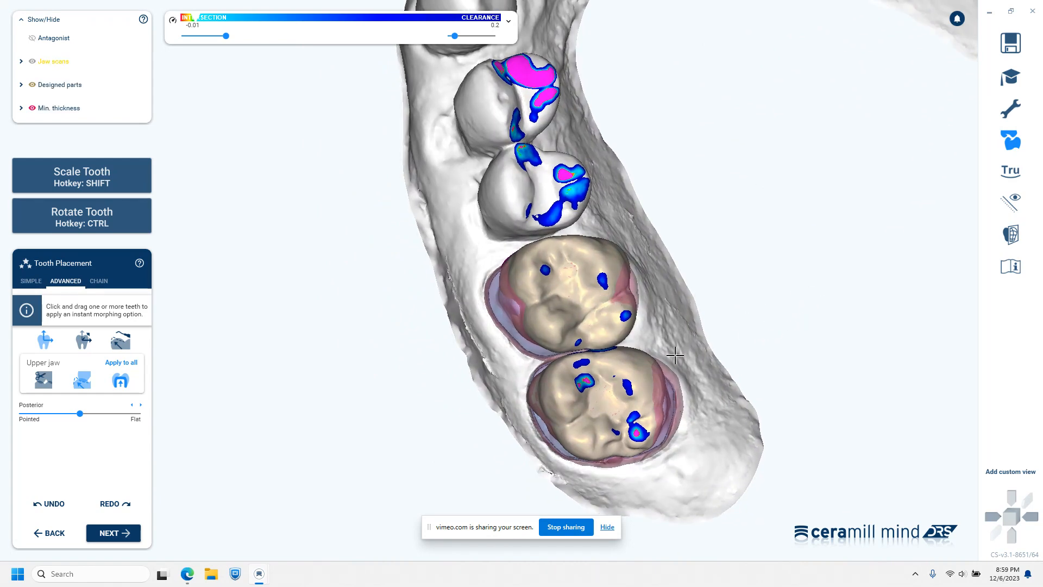
pyautogui.scroll(-2, 681, 383)
pyautogui.moveTo(679, 464); pyautogui.dragTo(541, 185, button='right')
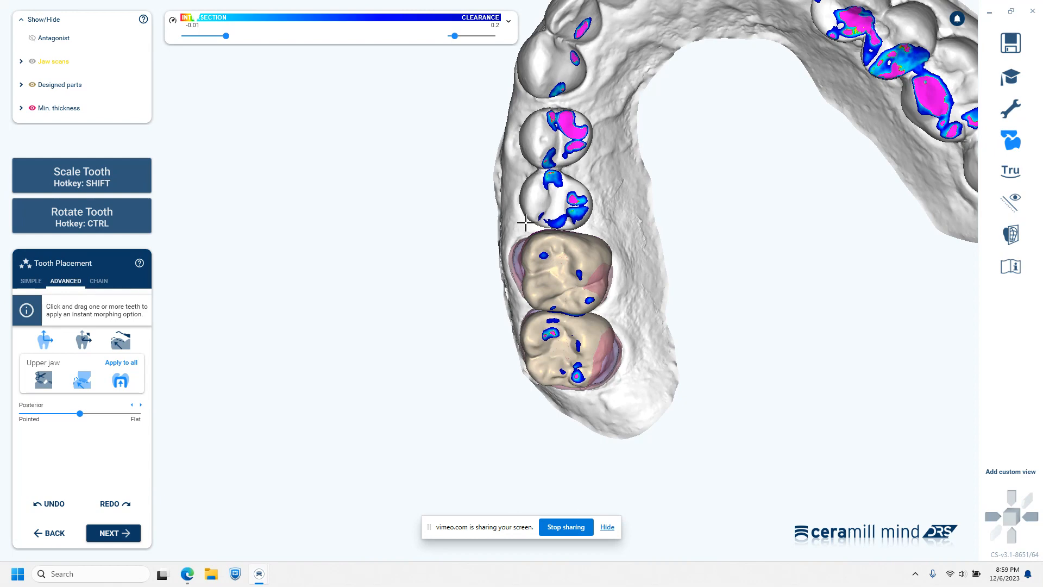
pyautogui.scroll(-4, 729, 220)
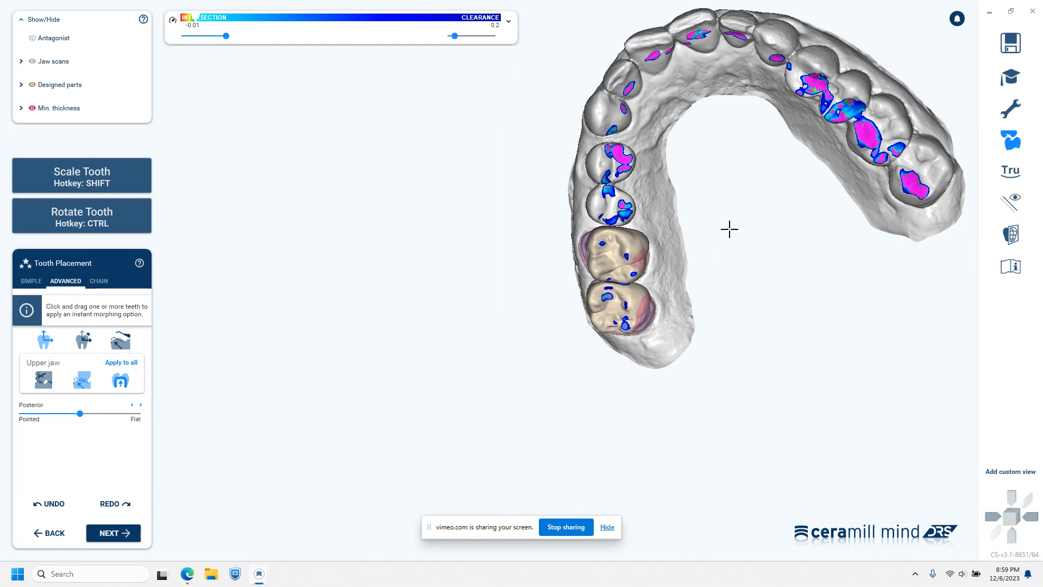
pyautogui.moveTo(746, 344); pyautogui.dragTo(738, 345, button='right')
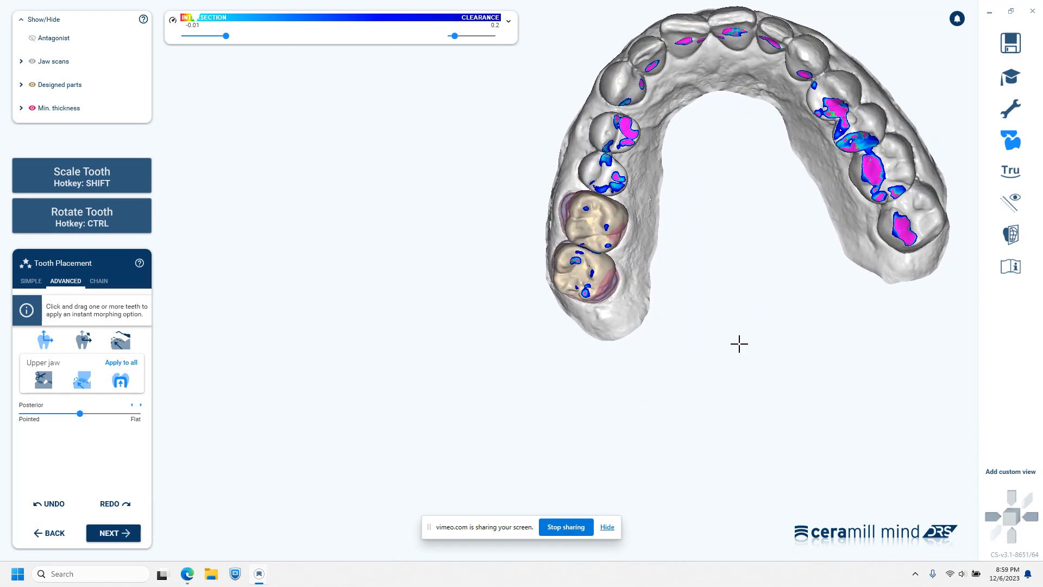
pyautogui.scroll(3, 619, 286)
pyautogui.scroll(4, 619, 286)
# Step: Rotate tooth 3's crown to align it with the arch, and undo the last adjustment
pyautogui.moveTo(624, 263); pyautogui.dragTo(626, 258, button='right')
pyautogui.moveTo(627, 259); pyautogui.dragTo(689, 398, button='middle')
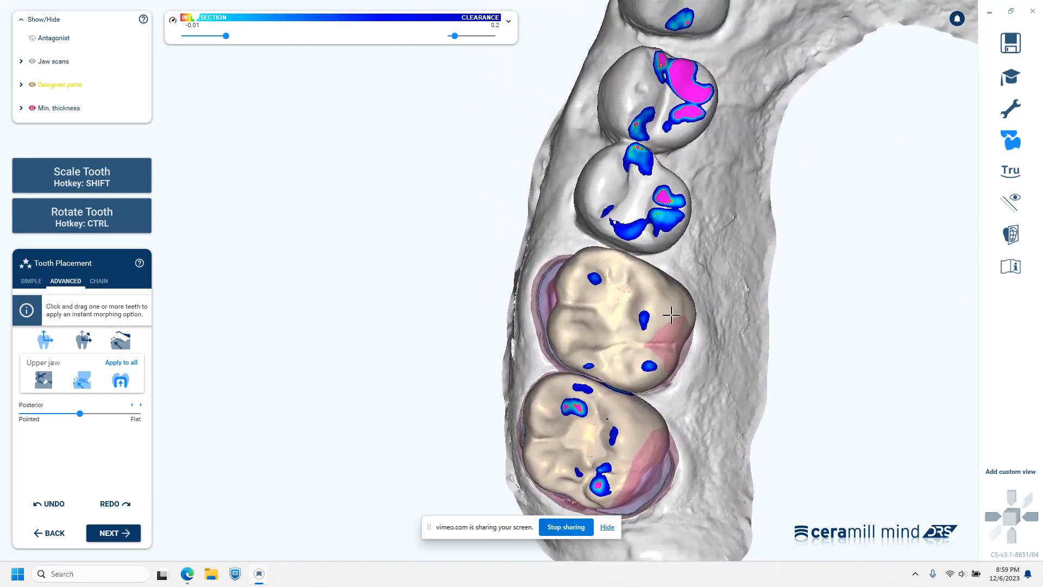
pyautogui.press('ctrl')
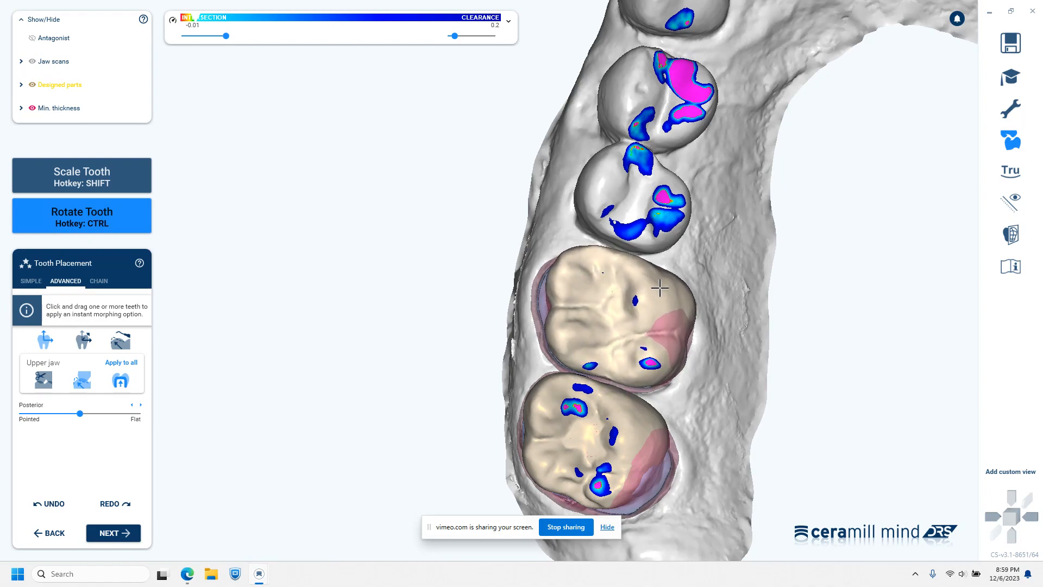
pyautogui.moveTo(666, 297); pyautogui.dragTo(689, 341, button='right')
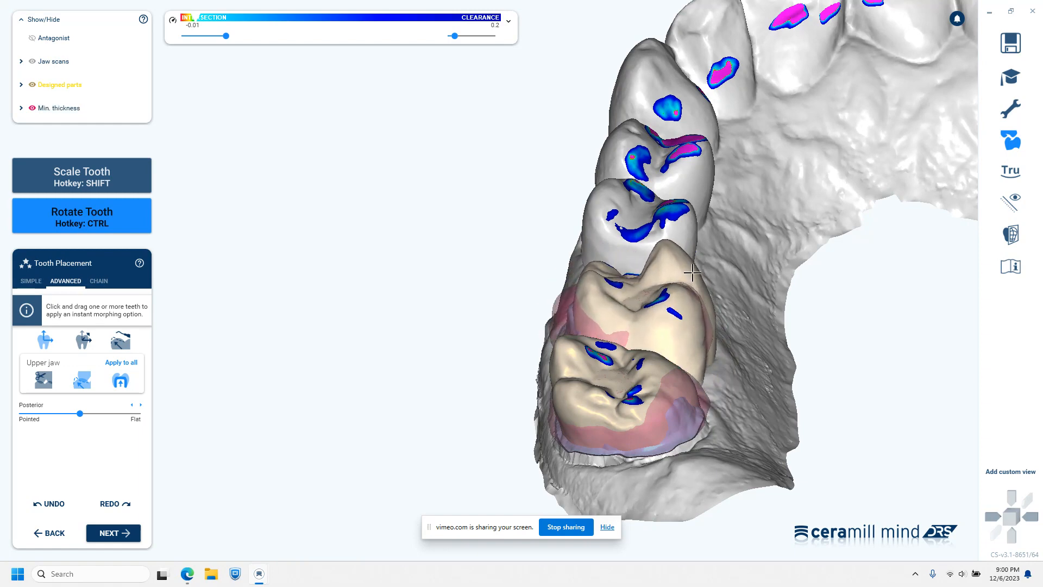
pyautogui.click(49, 504)
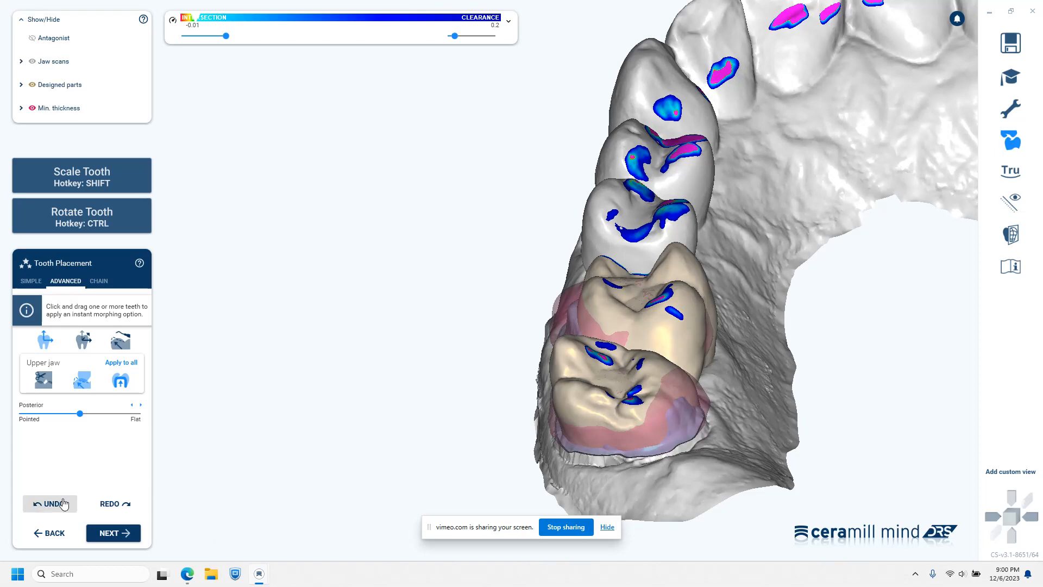
# Step: Enlarge tooth 3's crown towards the buccal and mesial sides so it covers the preparation and meets the neighbouring premolar
pyautogui.moveTo(738, 376); pyautogui.dragTo(739, 387, button='right')
pyautogui.press('shift')
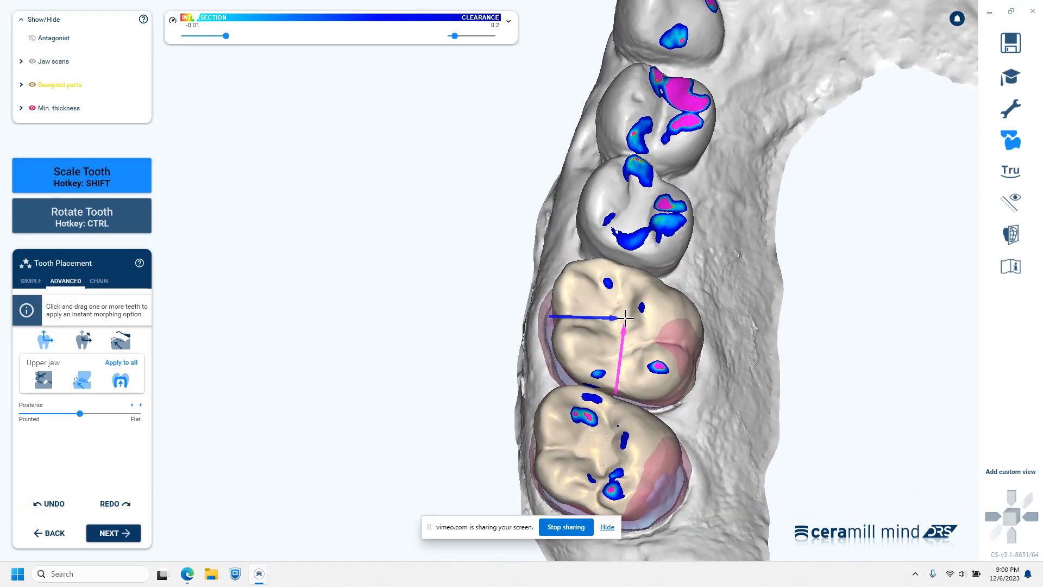
pyautogui.moveTo(572, 330)
pyautogui.keyDown('shift'); pyautogui.mouseDown()
pyautogui.moveTo(553, 333)
pyautogui.moveTo(563, 330)
pyautogui.mouseUp(); pyautogui.keyUp('shift')
pyautogui.press('shift')
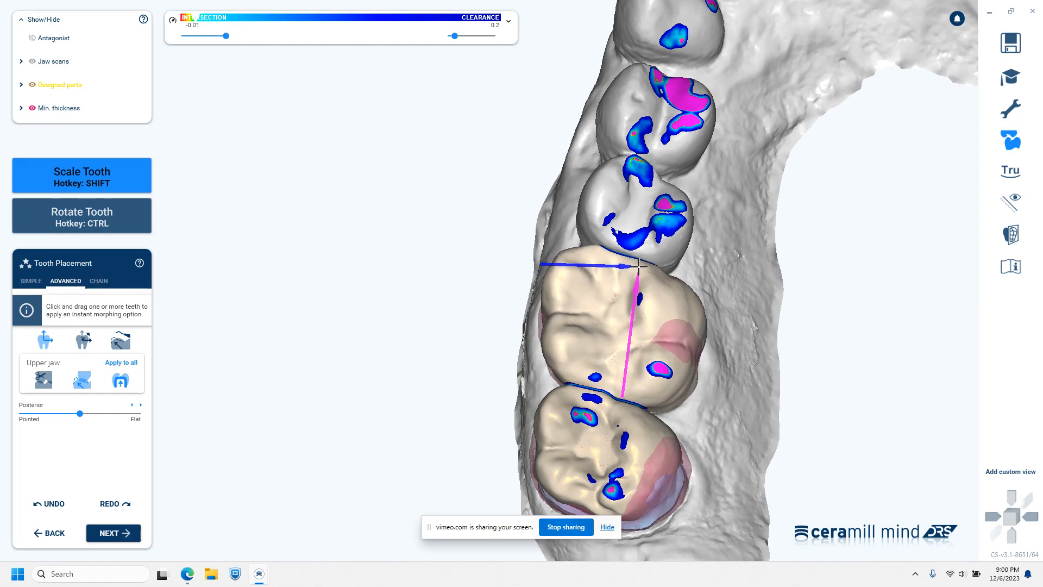
pyautogui.moveTo(692, 440); pyautogui.dragTo(688, 401, button='right')
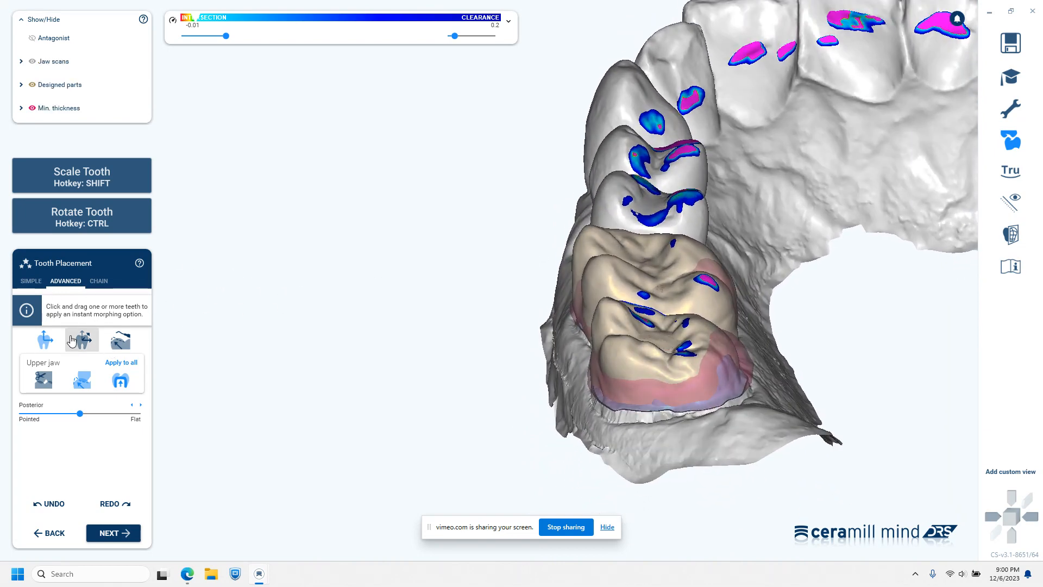
# Step: Shift tooth 3's crown slightly towards the buccal side with the advanced tooth placement options
pyautogui.click(32, 281)
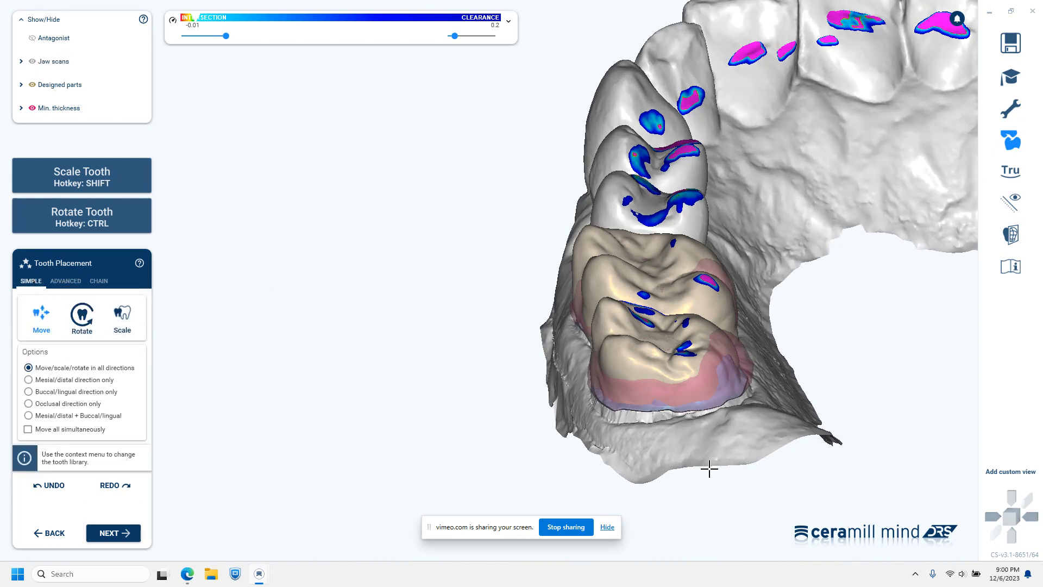
pyautogui.moveTo(710, 470); pyautogui.dragTo(708, 464, button='right')
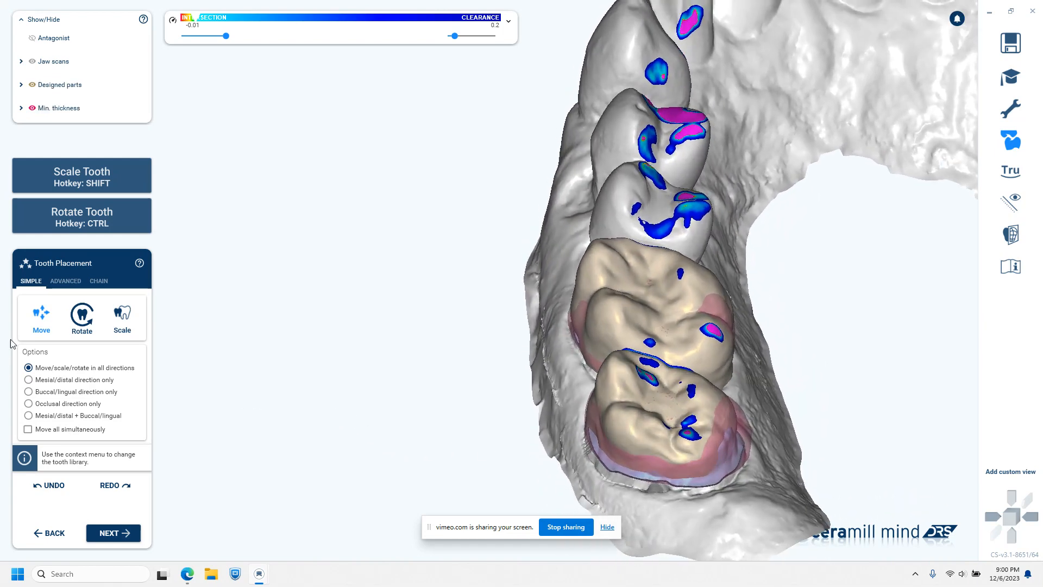
pyautogui.click(64, 283)
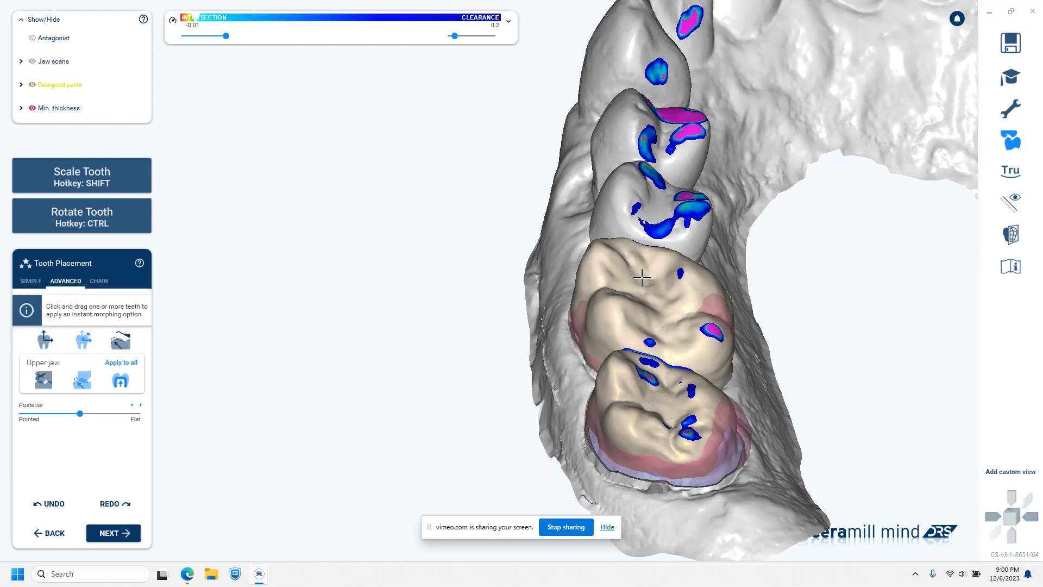
pyautogui.moveTo(598, 264); pyautogui.dragTo(600, 265)
# Step: Morph the mesial part of tooth 3's crown locally, shaping the marginal ridge against the premolar and the mesiopalatal cusp
pyautogui.click(121, 340)
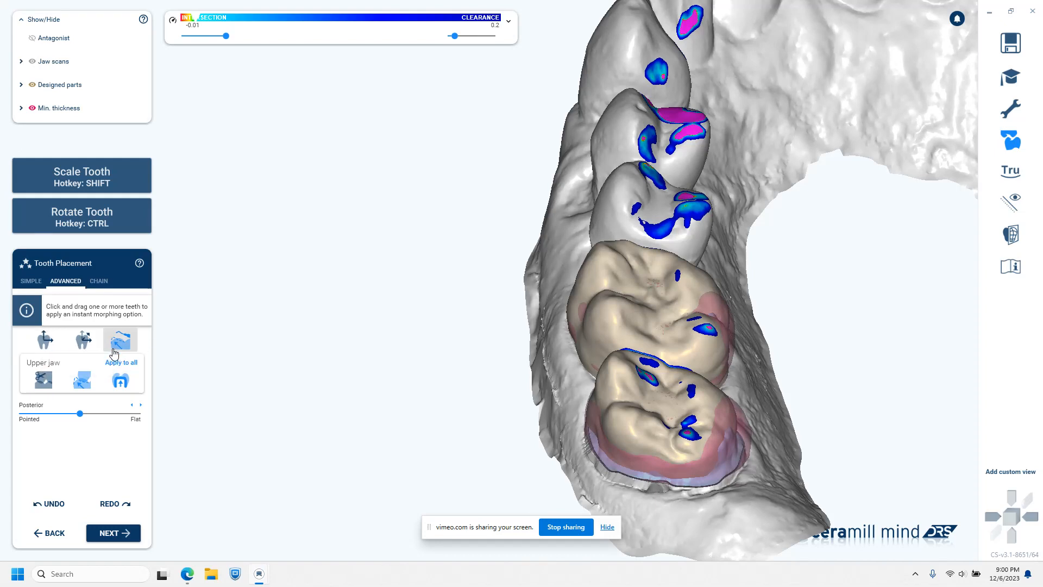
pyautogui.moveTo(490, 429); pyautogui.dragTo(514, 384, button='right')
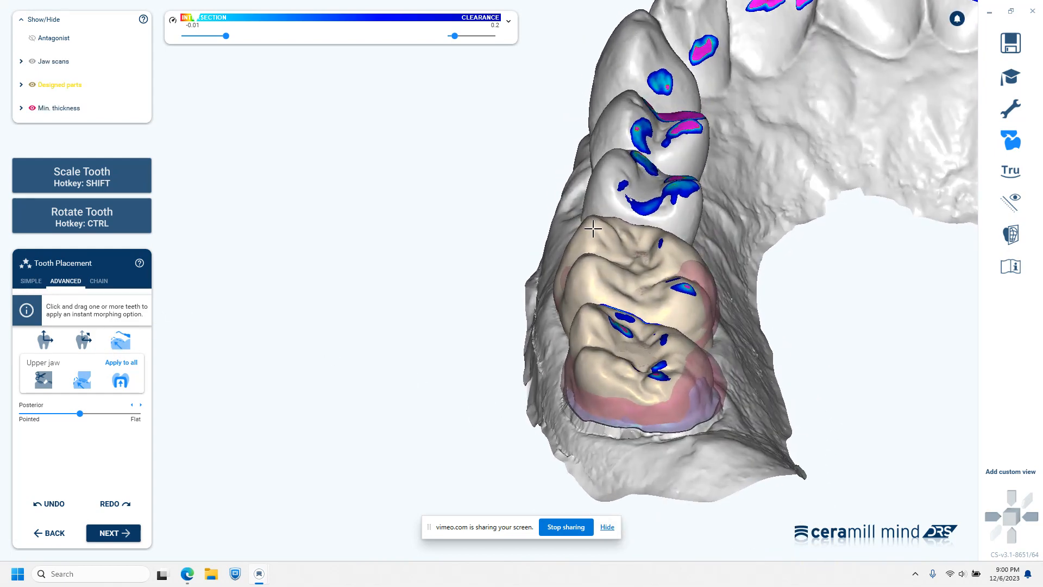
pyautogui.moveTo(595, 235); pyautogui.dragTo(572, 309, button='right')
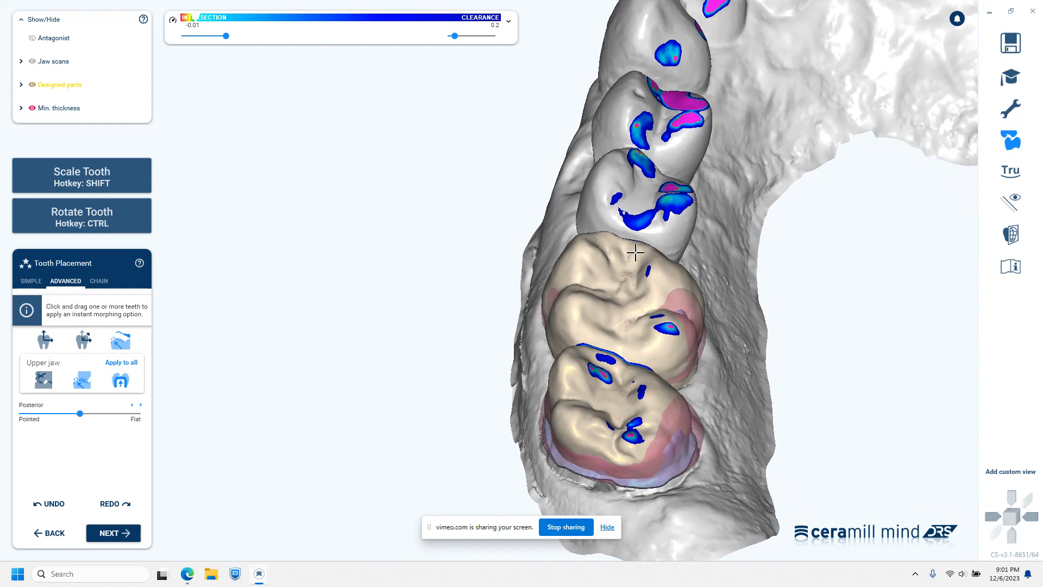
pyautogui.moveTo(635, 252); pyautogui.dragTo(672, 278)
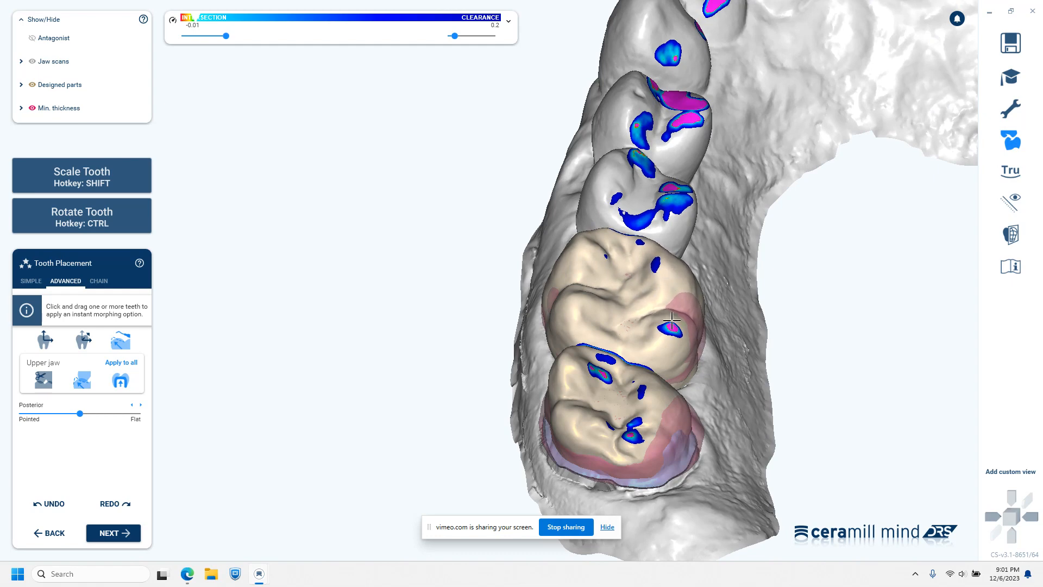
pyautogui.moveTo(664, 382); pyautogui.dragTo(653, 324, button='right')
pyautogui.moveTo(658, 215); pyautogui.dragTo(665, 215)
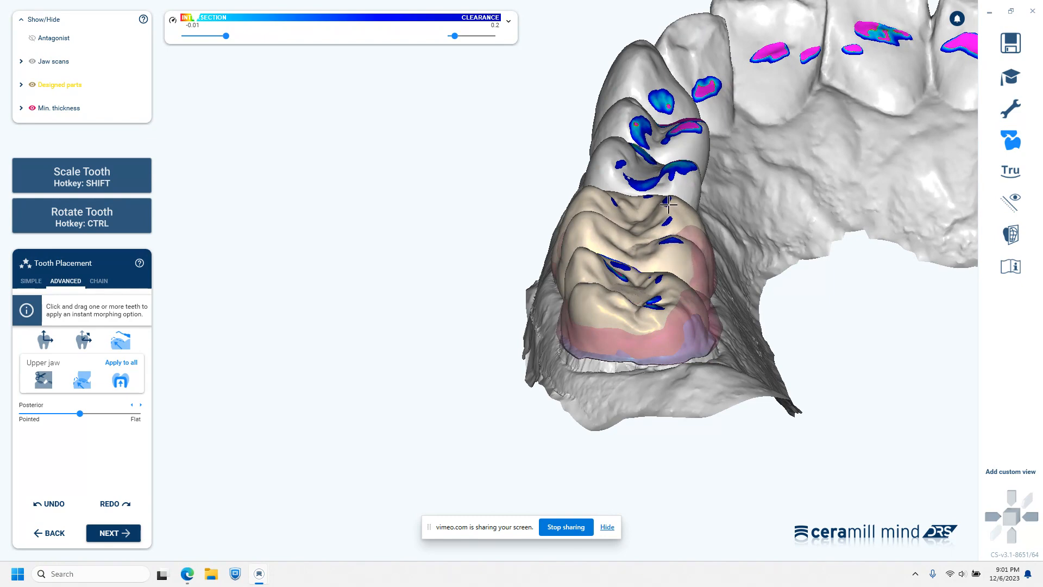
pyautogui.moveTo(670, 207); pyautogui.dragTo(670, 211)
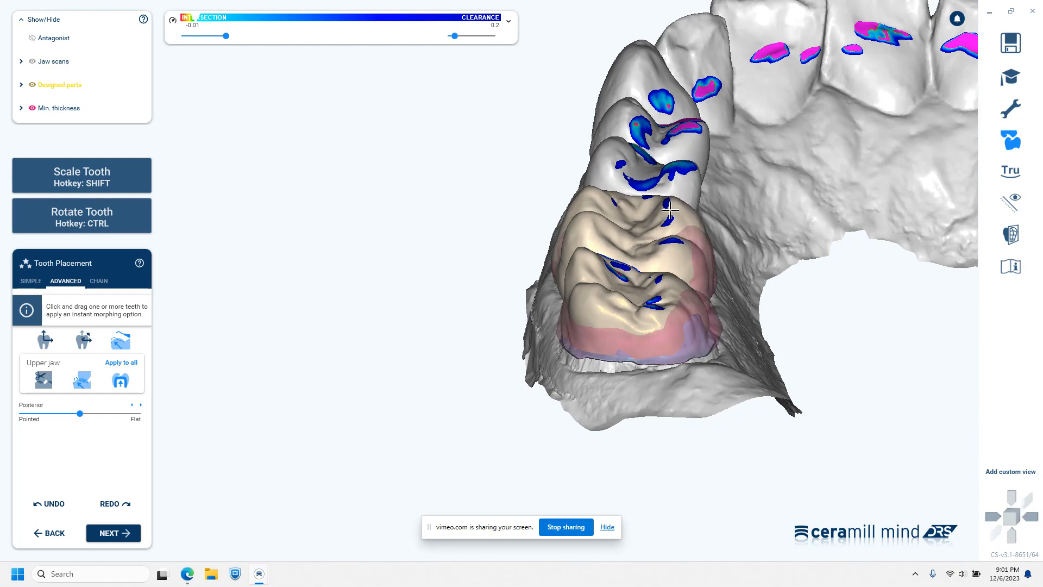
# Step: Make the posterior tooth anatomy slightly flatter
pyautogui.moveTo(706, 346); pyautogui.dragTo(695, 339, button='right')
pyautogui.moveTo(699, 204); pyautogui.dragTo(764, 311, button='middle')
pyautogui.moveTo(759, 315); pyautogui.dragTo(755, 314, button='right')
pyautogui.moveTo(576, 308); pyautogui.dragTo(576, 341, button='right')
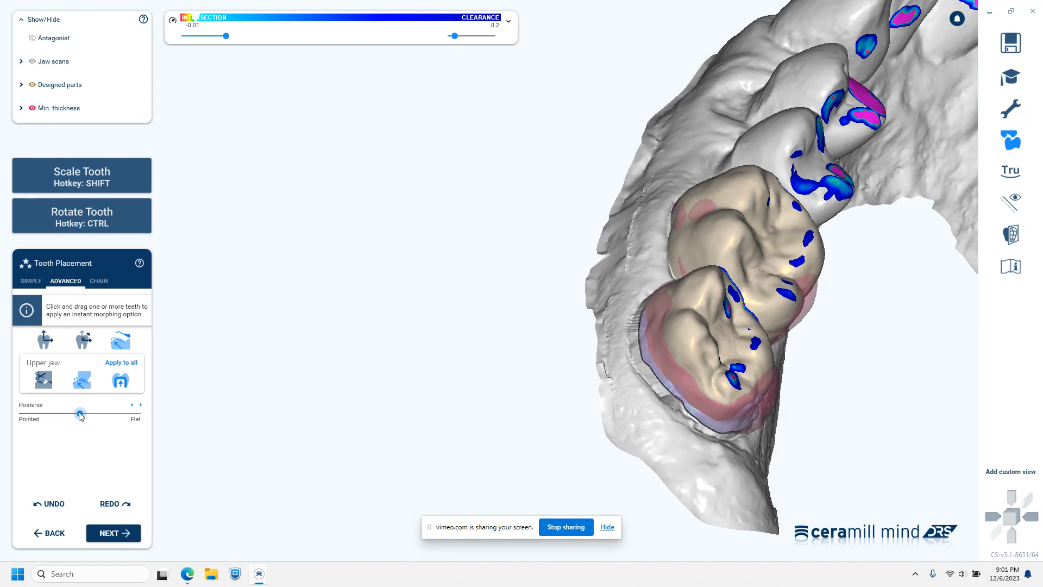
pyautogui.moveTo(115, 416); pyautogui.dragTo(89, 426)
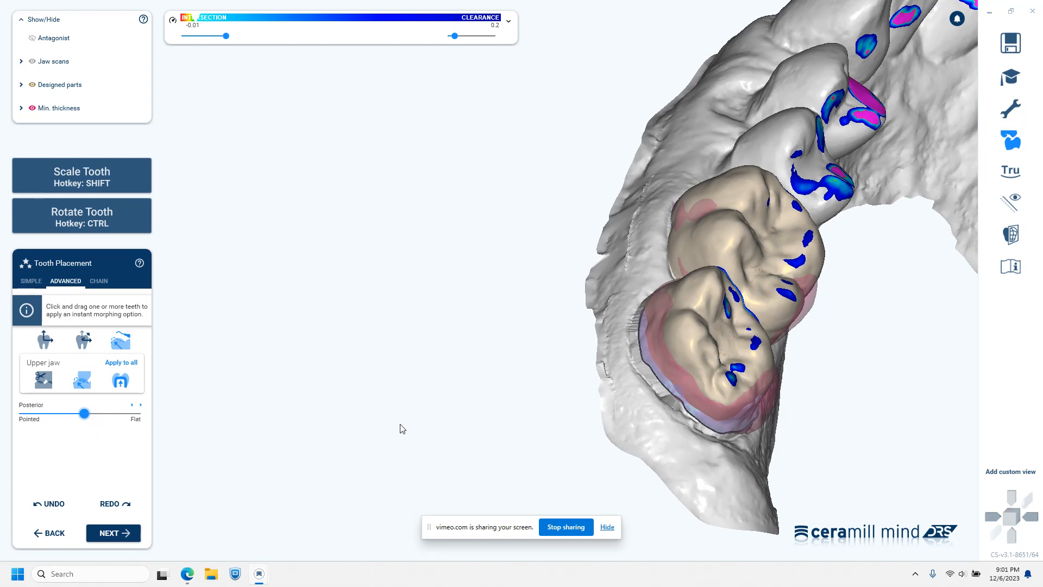
# Step: Shift tooth 2's crown distally over its preparation, away from tooth 3's crown
pyautogui.moveTo(792, 424); pyautogui.dragTo(822, 283, button='right')
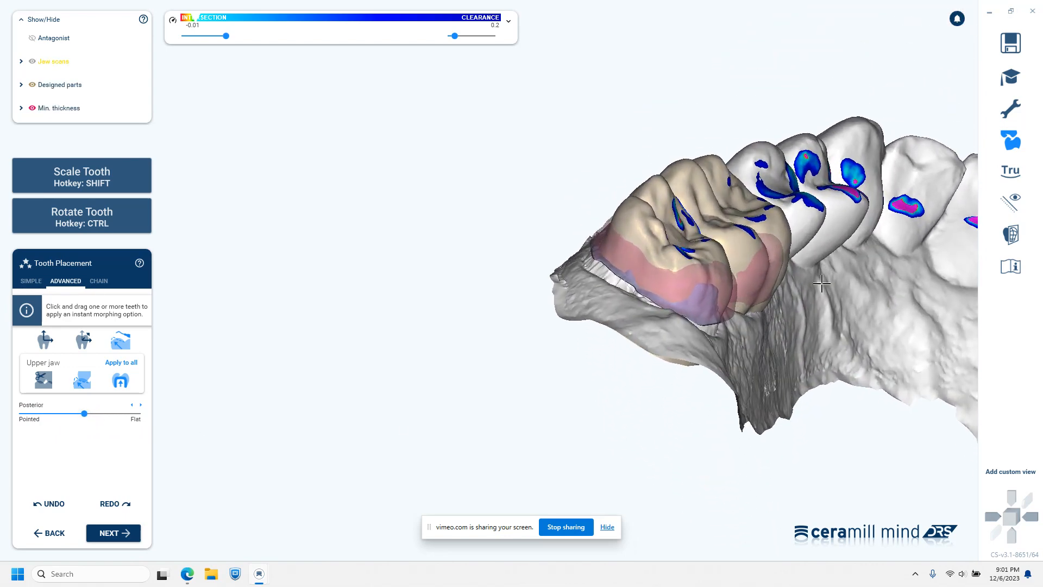
pyautogui.moveTo(813, 322); pyautogui.dragTo(761, 187, button='right')
pyautogui.moveTo(665, 245); pyautogui.dragTo(647, 363, button='right')
pyautogui.moveTo(622, 356); pyautogui.dragTo(621, 364)
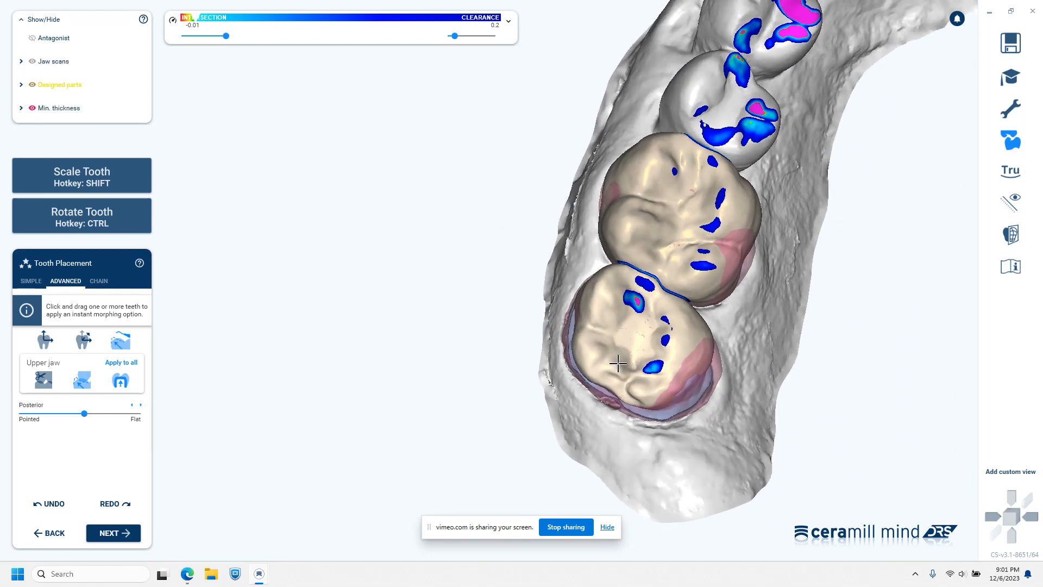
pyautogui.click(83, 340)
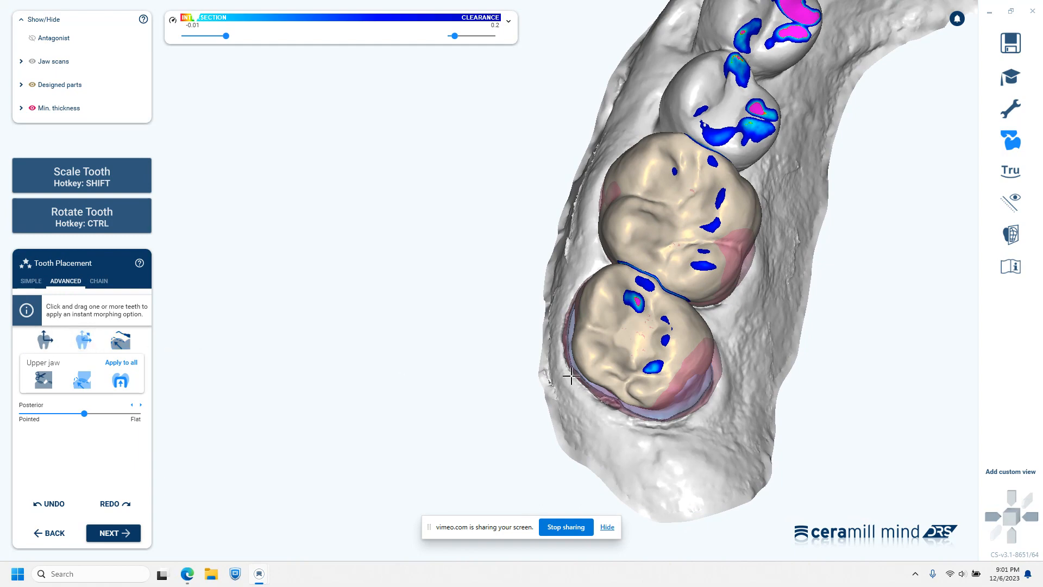
pyautogui.moveTo(643, 360); pyautogui.dragTo(641, 369)
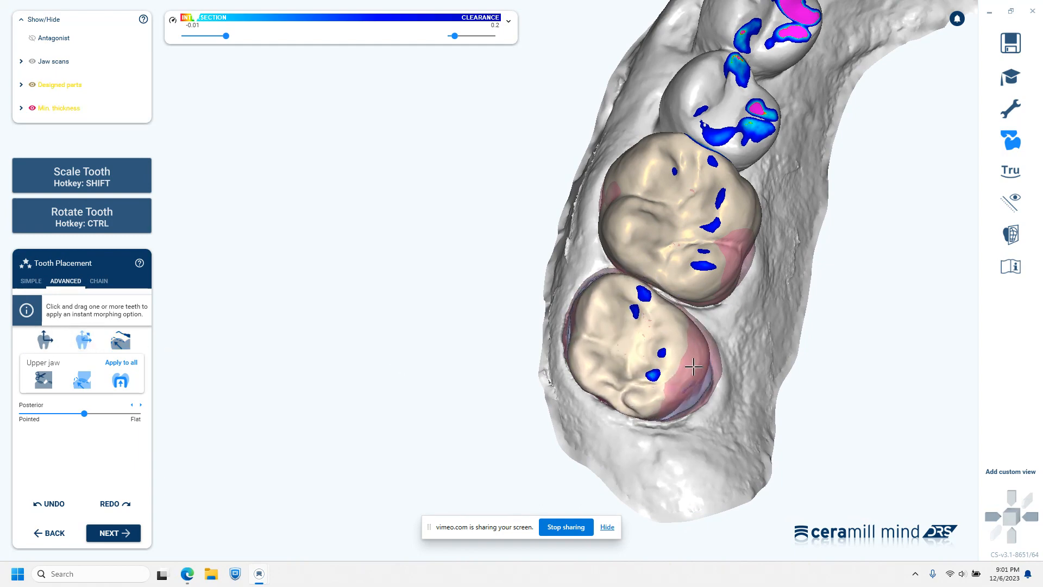
# Step: Rotate and tilt tooth 2's crown to align it with the arch and its preparation
pyautogui.press('ctrl')
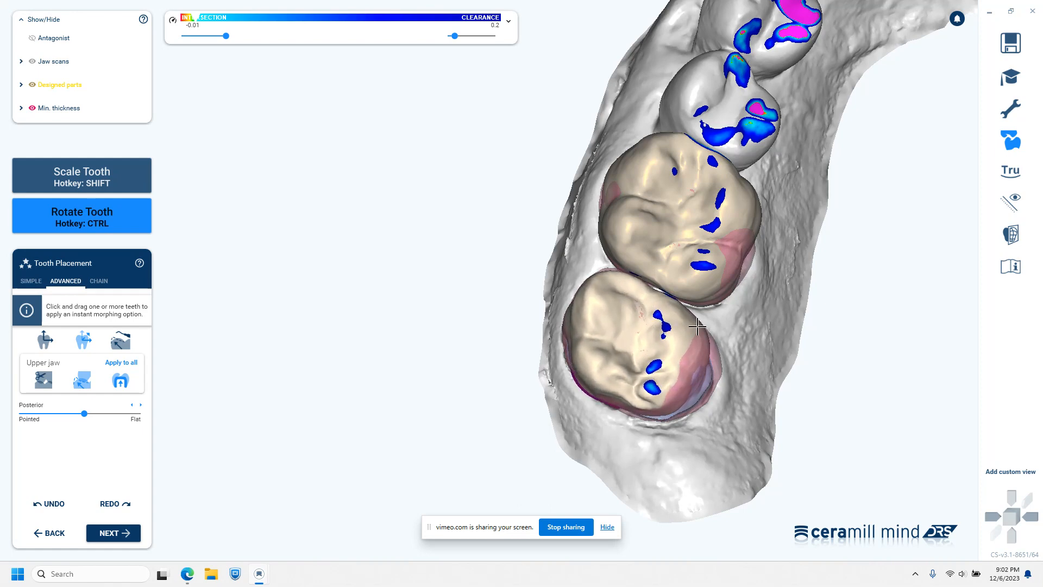
pyautogui.moveTo(703, 330); pyautogui.dragTo(657, 340, button='right')
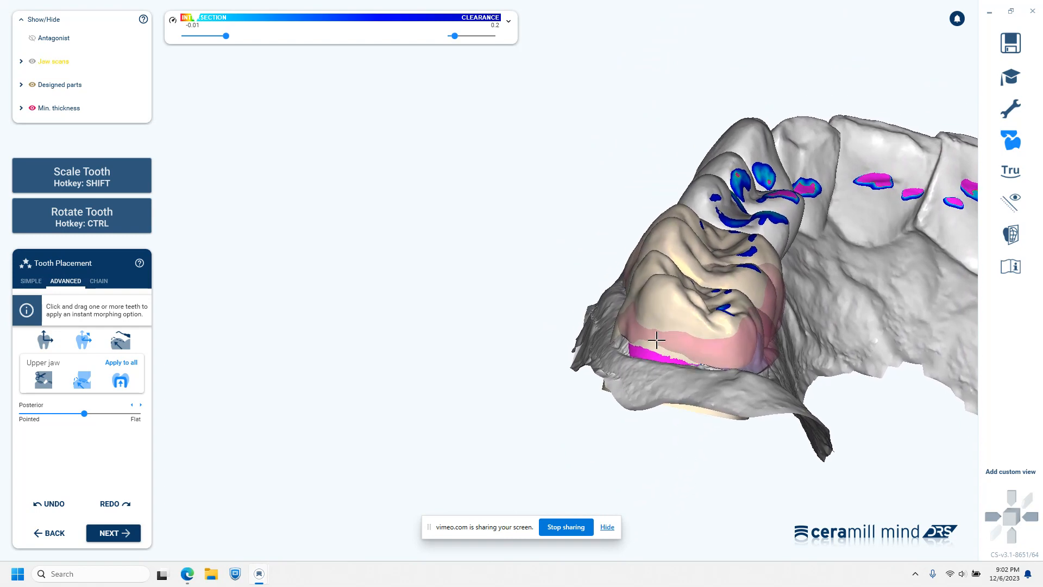
pyautogui.press('ctrl')
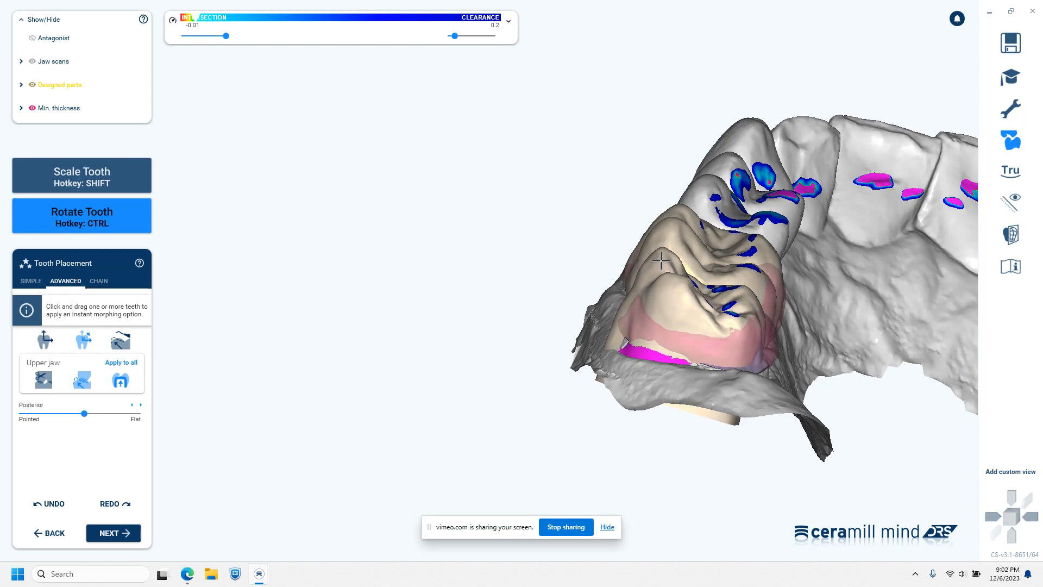
pyautogui.keyDown('ctrl'); pyautogui.moveTo(661, 261); pyautogui.dragTo(665, 270); pyautogui.keyUp('ctrl')
# Step: Enlarge tooth 2's crown towards tooth 3 and towards the distopalatal side so it covers the preparation
pyautogui.moveTo(737, 390)
pyautogui.mouseDown(button='right')
pyautogui.moveTo(730, 429)
pyautogui.moveTo(726, 397)
pyautogui.mouseUp(button='right')
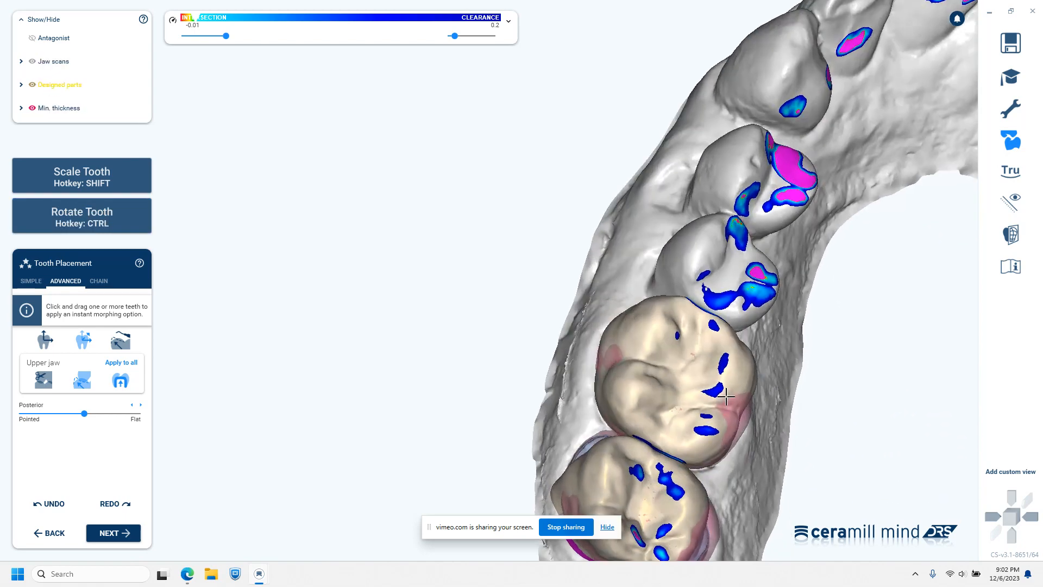
pyautogui.moveTo(771, 438); pyautogui.dragTo(786, 393, button='middle')
pyautogui.moveTo(832, 332); pyautogui.dragTo(740, 196, button='middle')
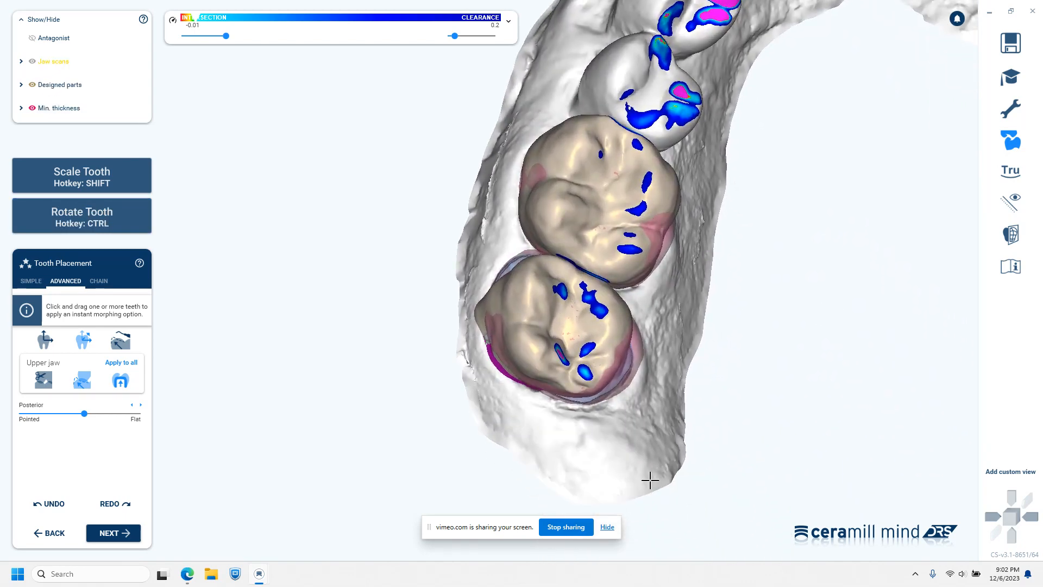
pyautogui.moveTo(650, 480); pyautogui.dragTo(743, 368, button='right')
pyautogui.moveTo(743, 368); pyautogui.dragTo(906, 326, button='middle')
pyautogui.moveTo(815, 419); pyautogui.dragTo(849, 392, button='right')
pyautogui.moveTo(843, 251); pyautogui.dragTo(853, 214, button='right')
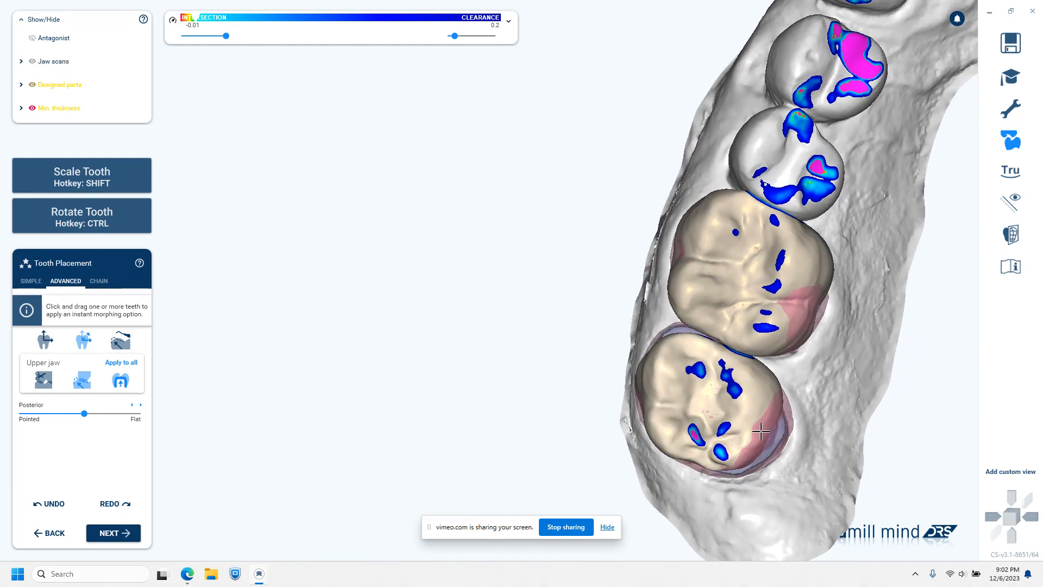
pyautogui.moveTo(796, 433); pyautogui.dragTo(815, 431, button='right')
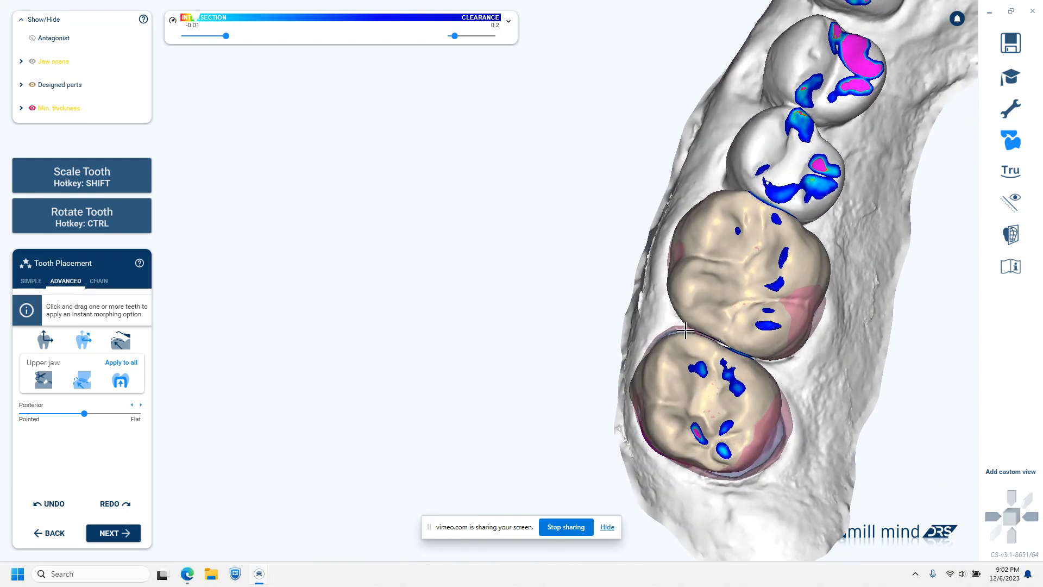
pyautogui.press('shift')
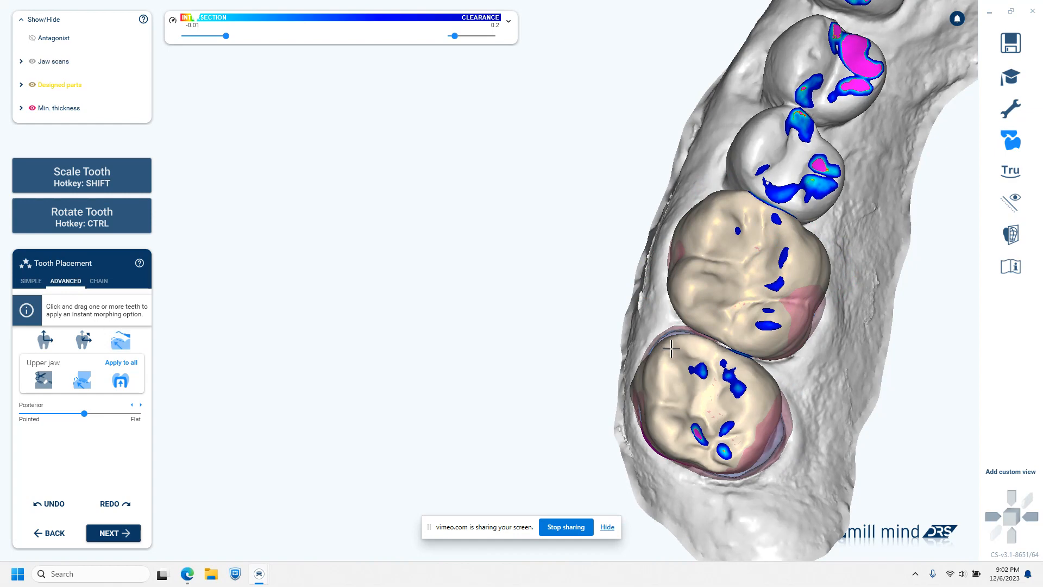
pyautogui.press('shift')
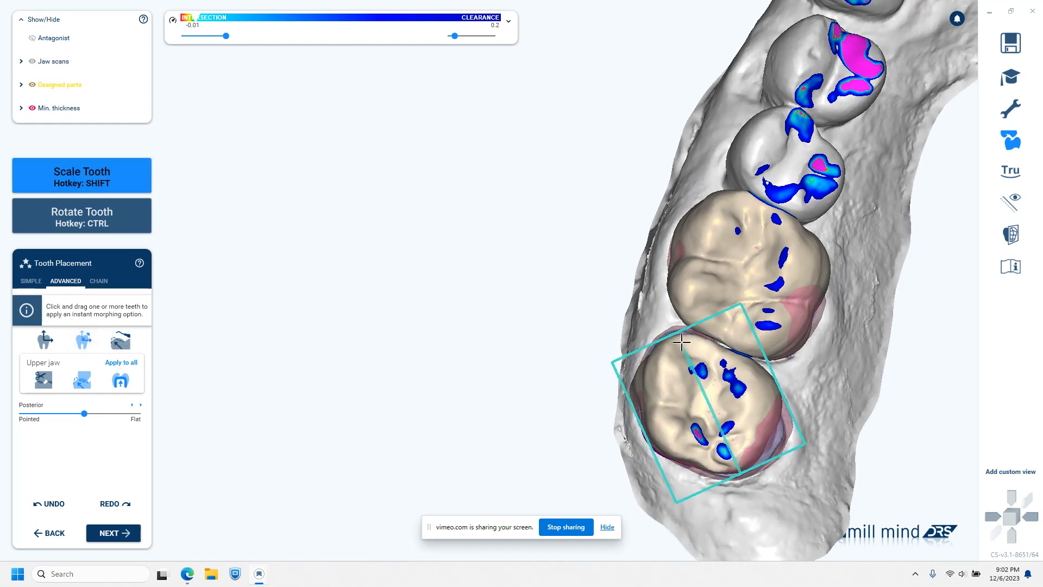
pyautogui.keyDown('shift'); pyautogui.moveTo(678, 345); pyautogui.dragTo(676, 342); pyautogui.keyUp('shift')
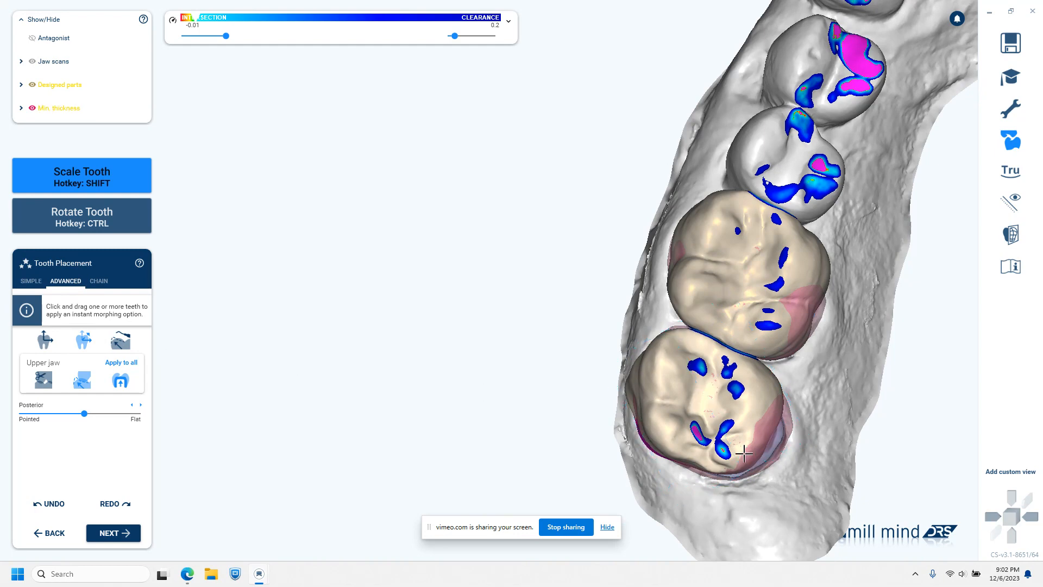
pyautogui.keyDown('shift'); pyautogui.moveTo(743, 456); pyautogui.dragTo(746, 459); pyautogui.keyUp('shift')
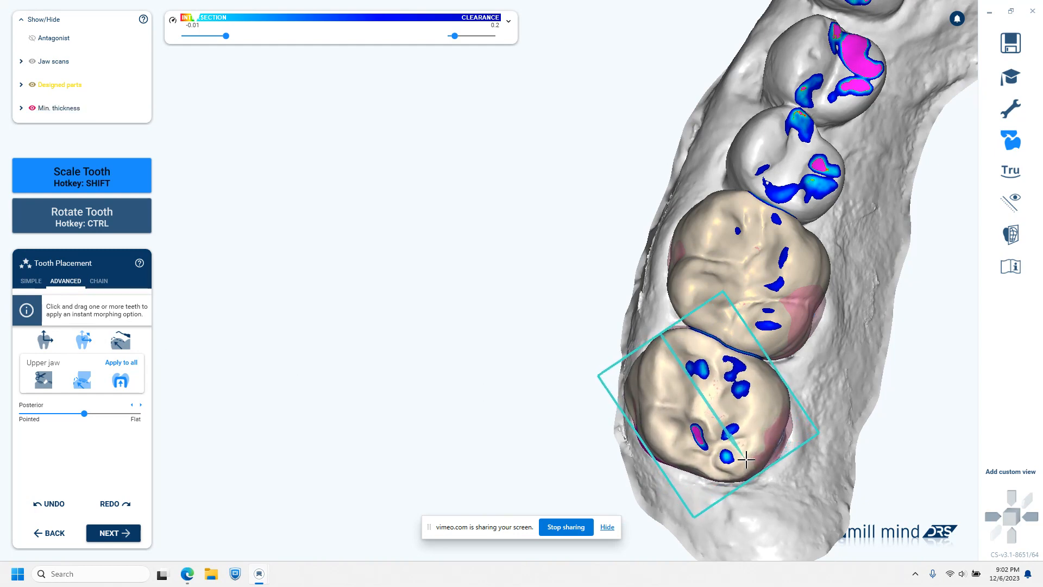
# Step: Morph the distal part of tooth 2's occlusal surface locally to lighten its contact with the antagonist
pyautogui.moveTo(761, 487); pyautogui.dragTo(801, 514, button='right')
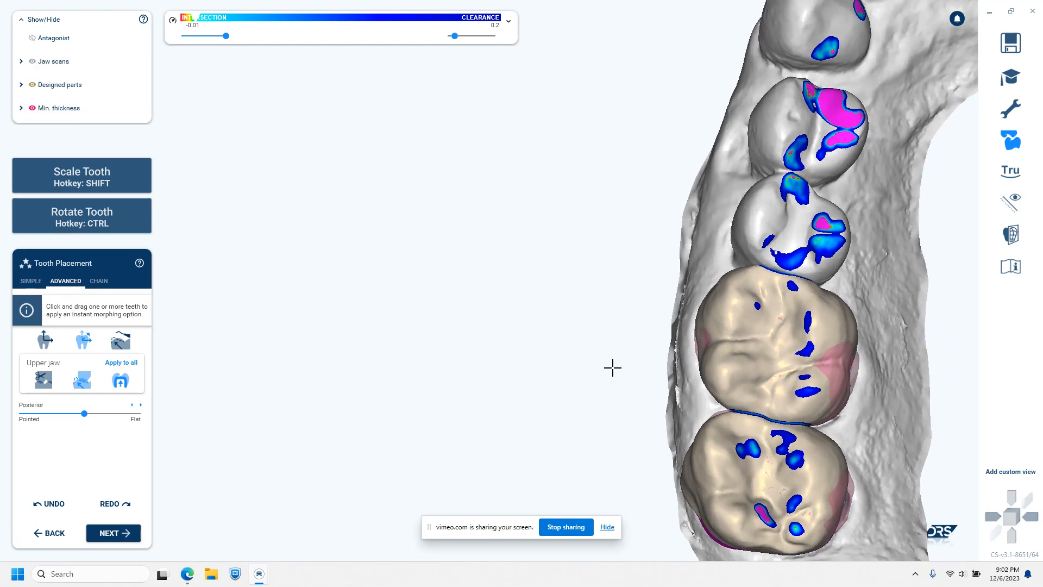
pyautogui.moveTo(778, 465); pyautogui.dragTo(603, 456, button='right')
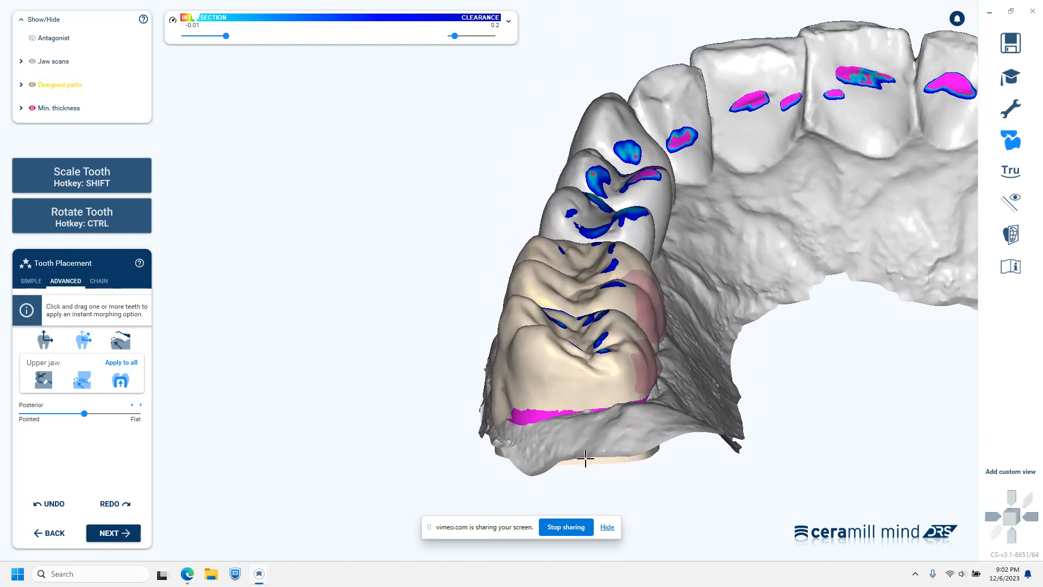
pyautogui.click(122, 341)
pyautogui.moveTo(613, 417); pyautogui.dragTo(629, 391, button='right')
pyautogui.press('a')
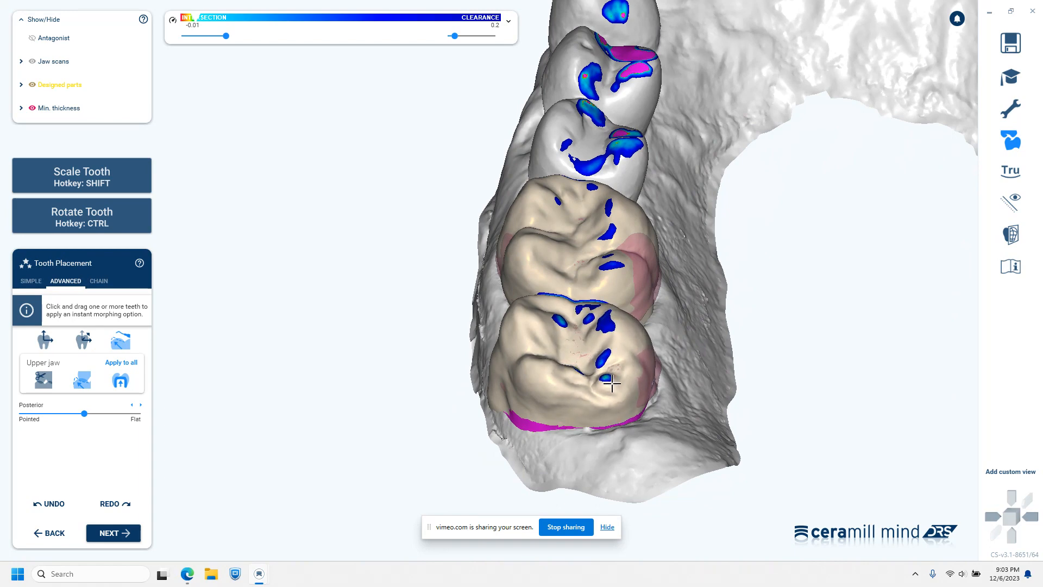
pyautogui.moveTo(679, 283); pyautogui.dragTo(549, 388, button='right')
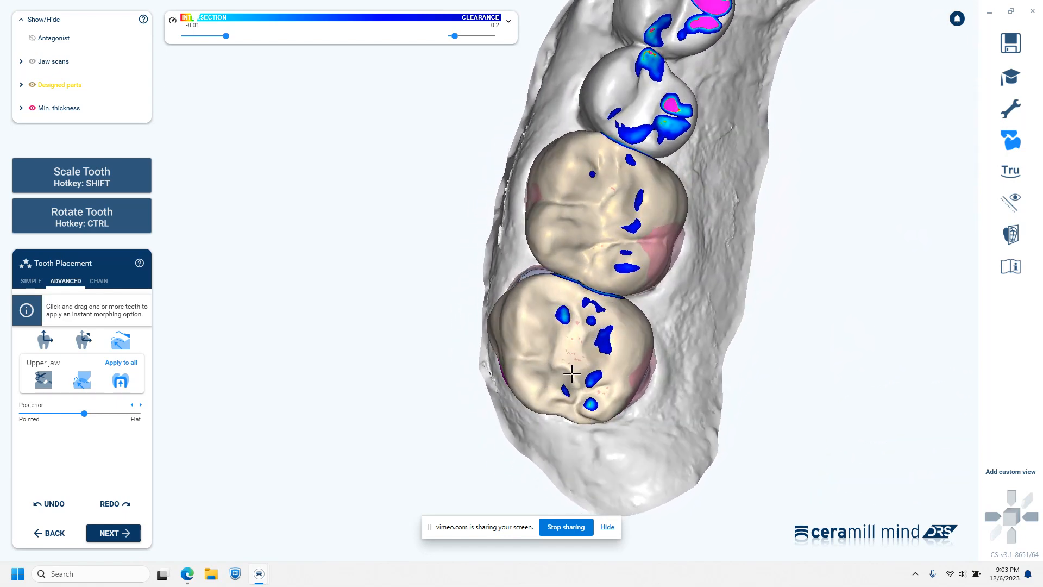
# Step: Finish the tooth placement and keep the raised bite position for static occlusion
pyautogui.scroll(-3, 573, 374)
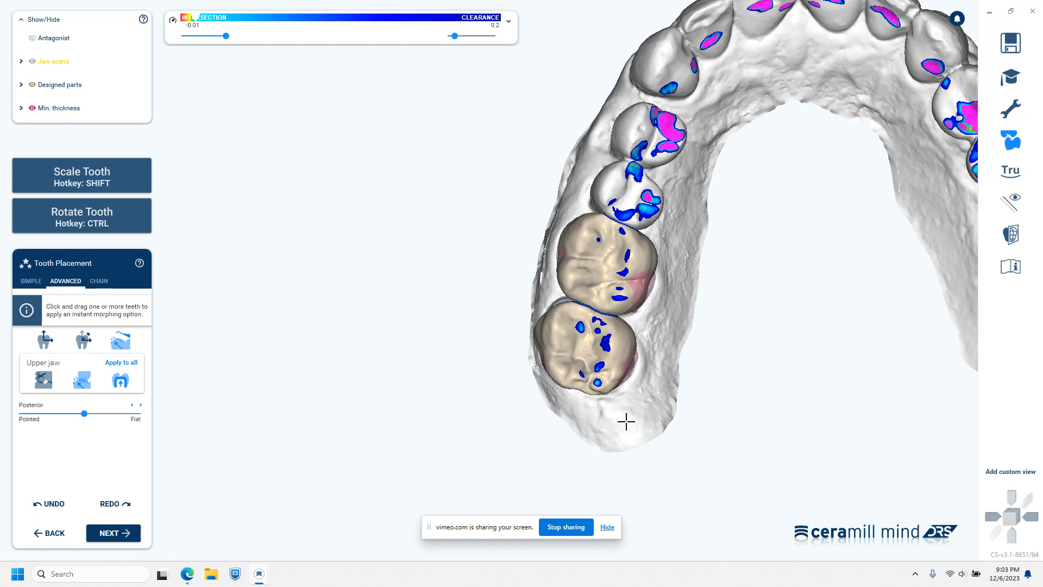
pyautogui.click(124, 533)
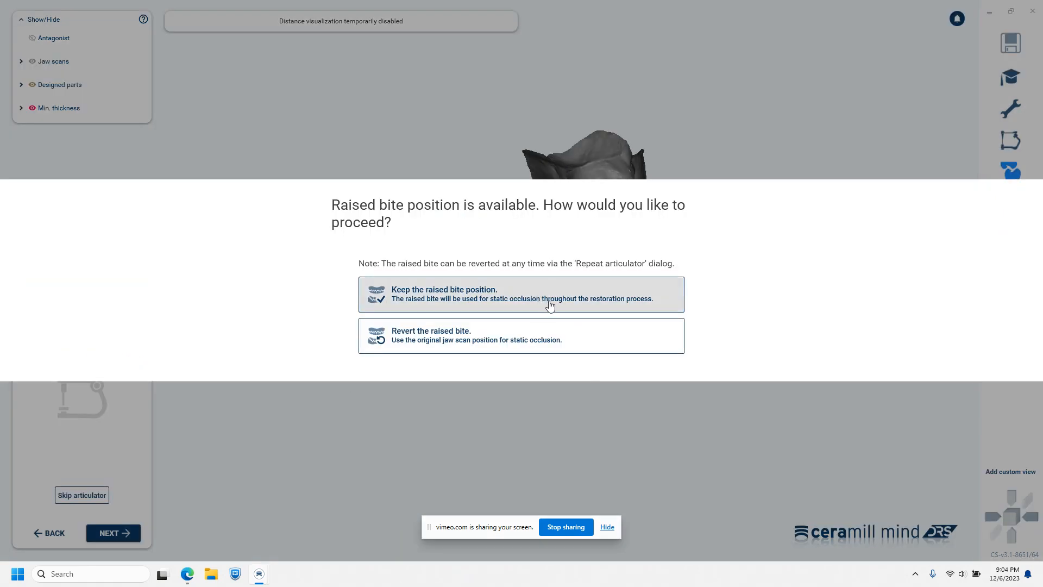
pyautogui.click(546, 306)
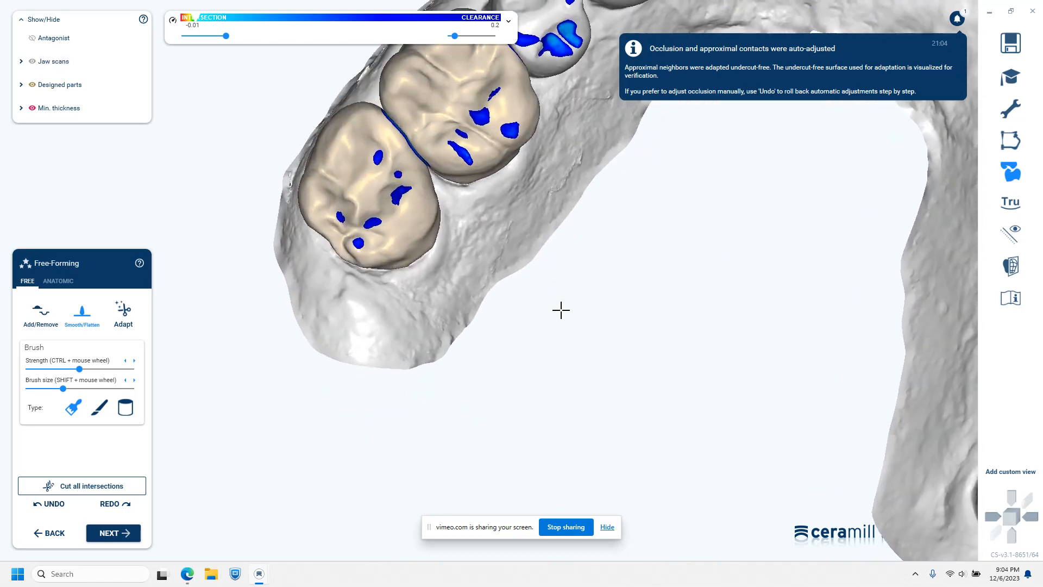
# Step: Go back from free-forming and discard its changes
pyautogui.click(48, 533)
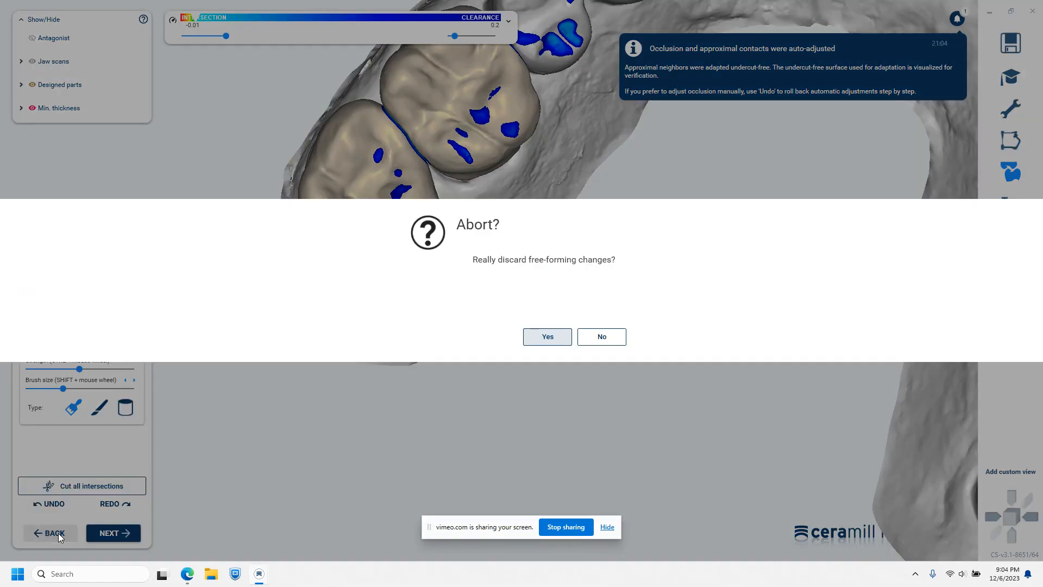
pyautogui.click(543, 338)
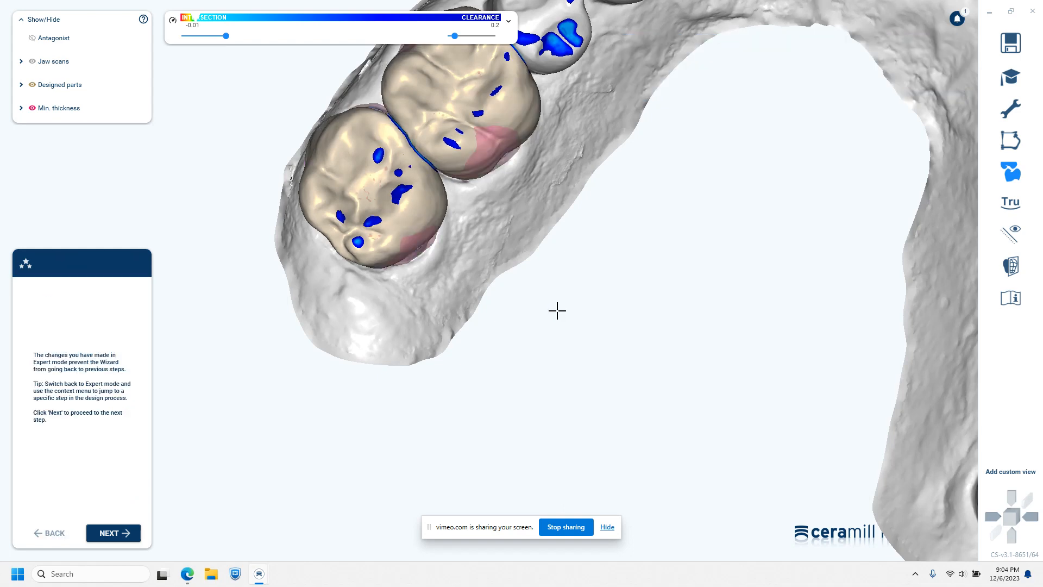
# Step: Switch from the wizard to Expert mode and hide the screen-sharing notice that covers the design tools
pyautogui.moveTo(580, 295); pyautogui.dragTo(569, 409, button='middle')
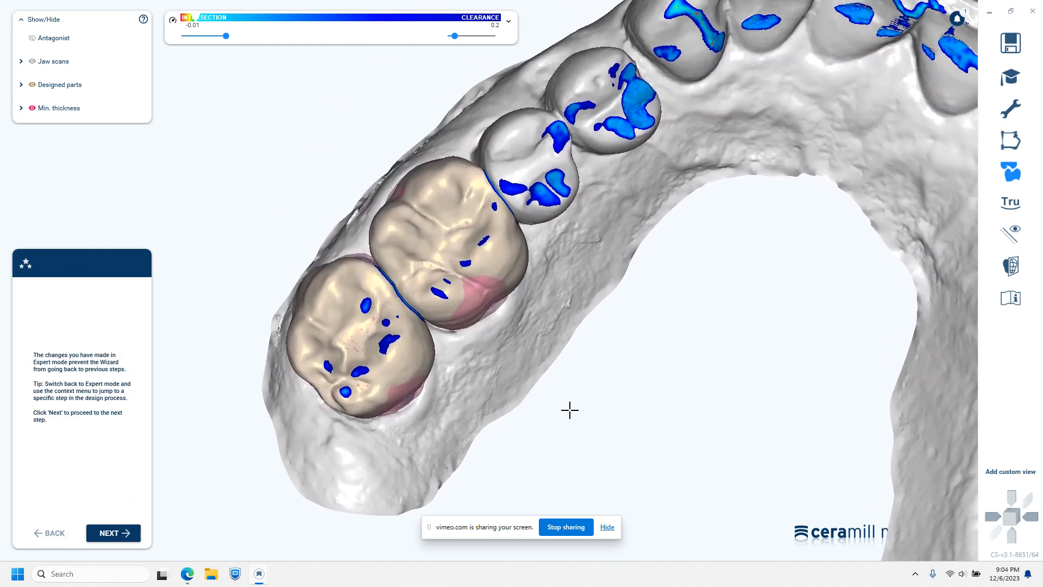
pyautogui.moveTo(568, 409); pyautogui.dragTo(573, 401, button='right')
pyautogui.click(1010, 78)
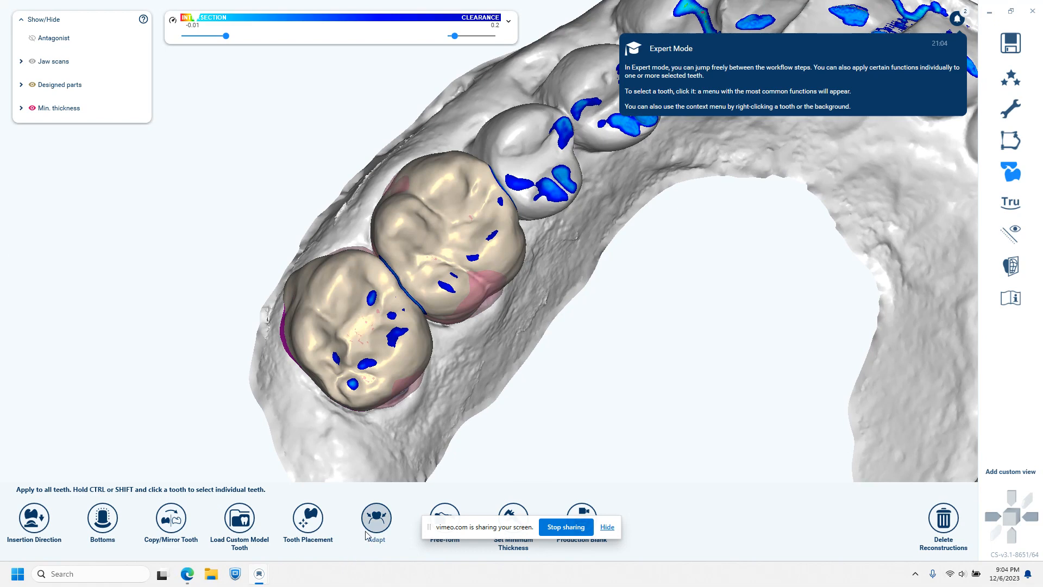
pyautogui.click(608, 527)
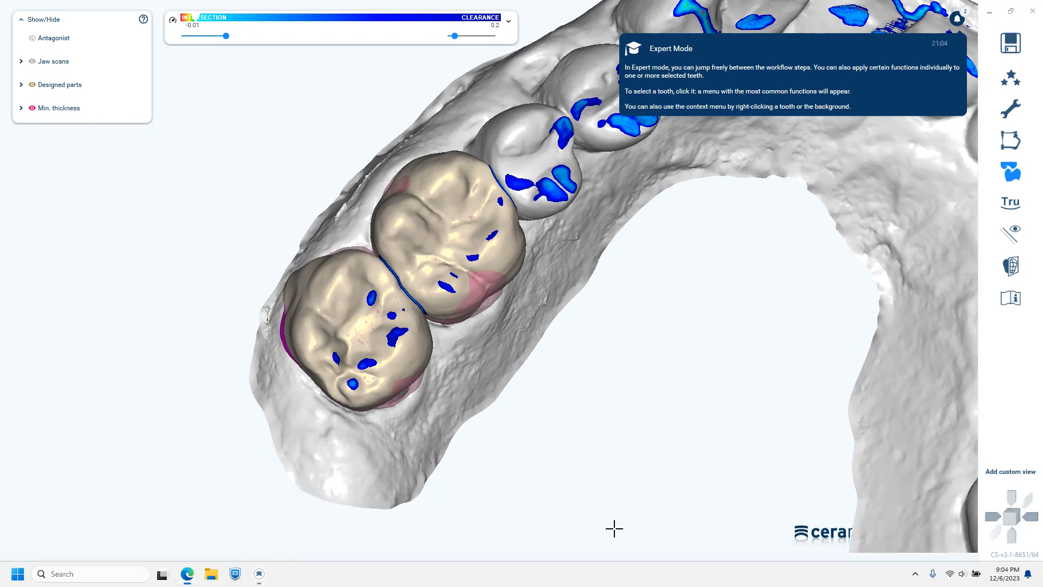
pyautogui.moveTo(480, 553)
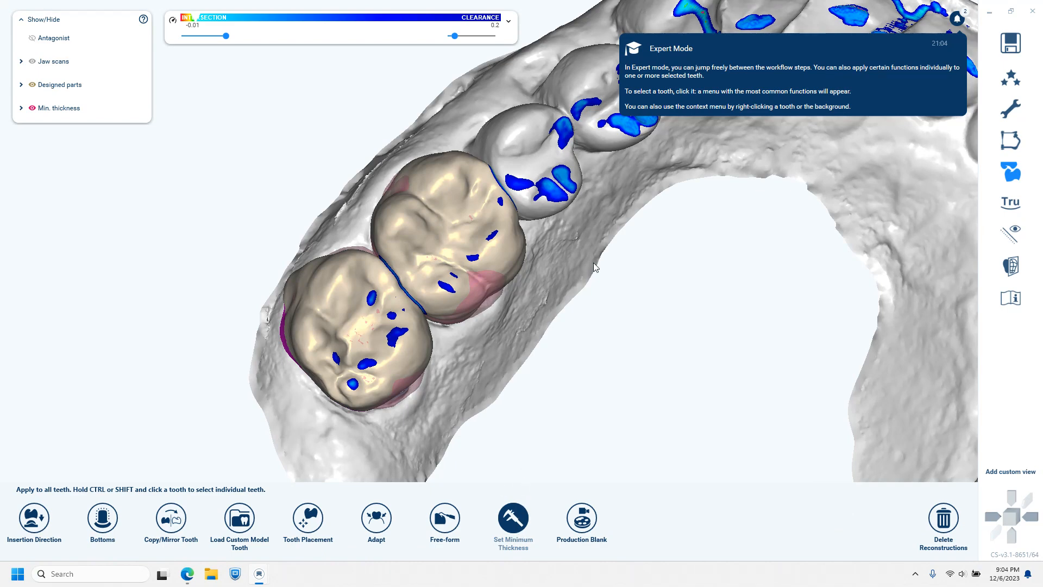
# Step: Set the crowns' minimum thickness to be reduced completely to the manufacturer minimum and accept the change
pyautogui.click(481, 264)
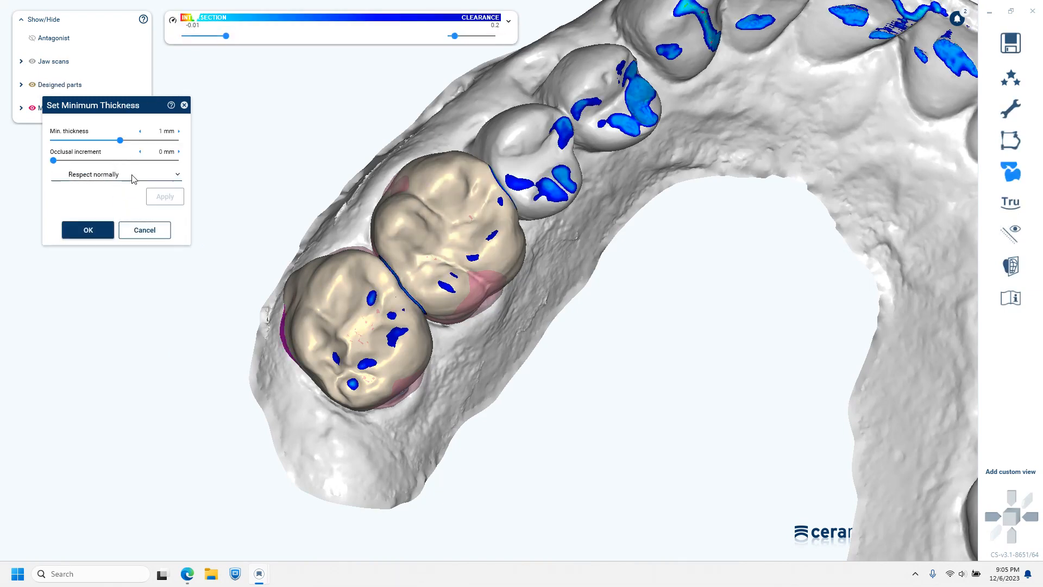
pyautogui.click(132, 180)
pyautogui.click(116, 242)
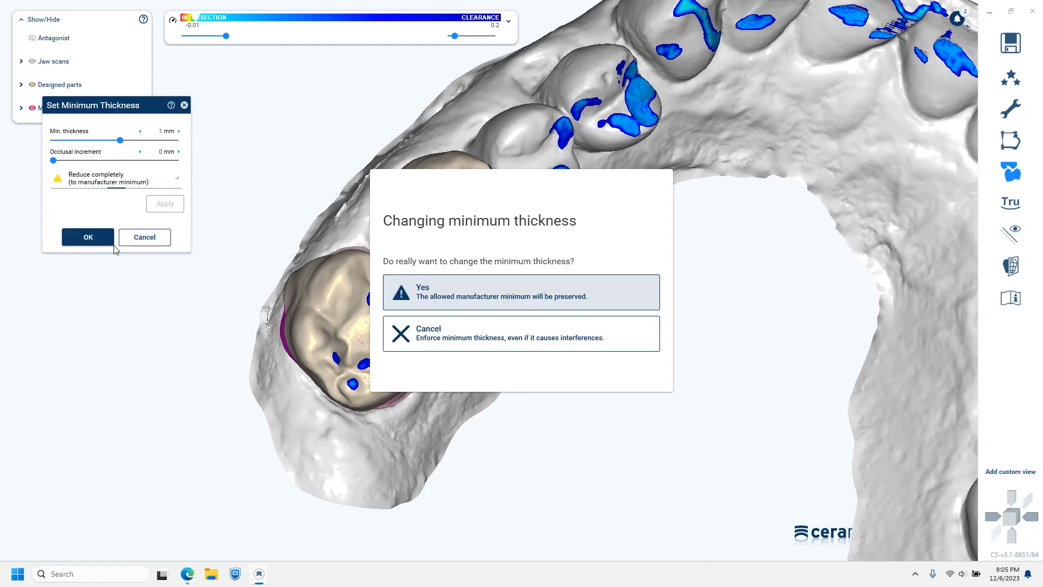
pyautogui.click(476, 299)
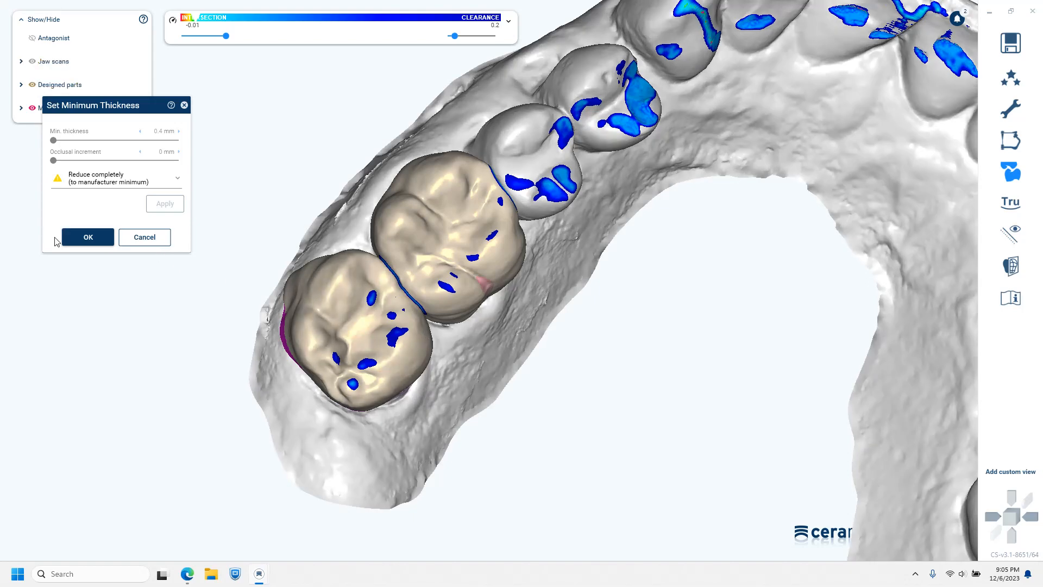
pyautogui.click(85, 236)
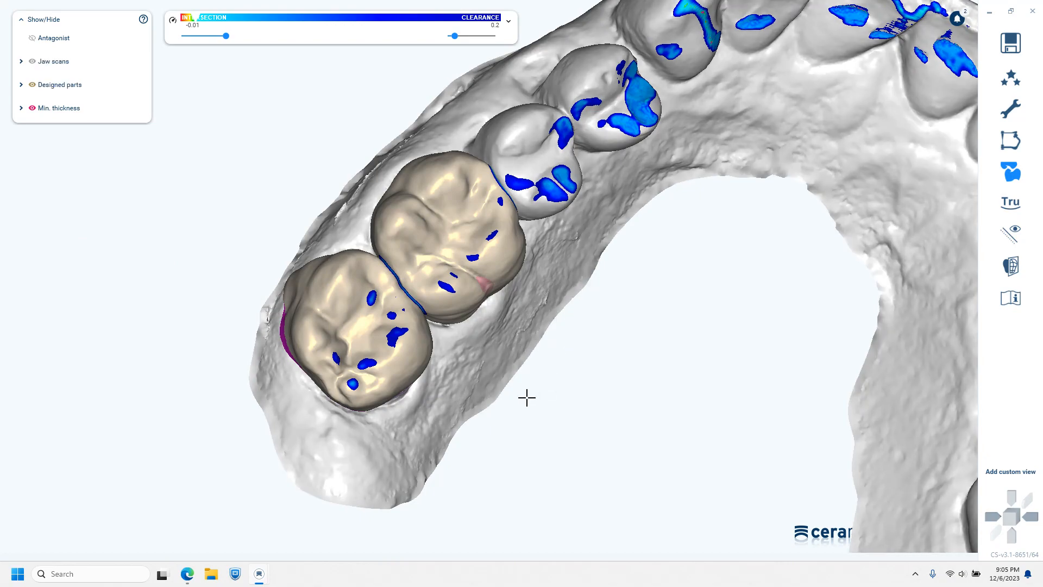
pyautogui.moveTo(527, 398)
pyautogui.mouseDown(button='right')
pyautogui.moveTo(522, 274)
pyautogui.moveTo(529, 390)
pyautogui.mouseUp(button='right')
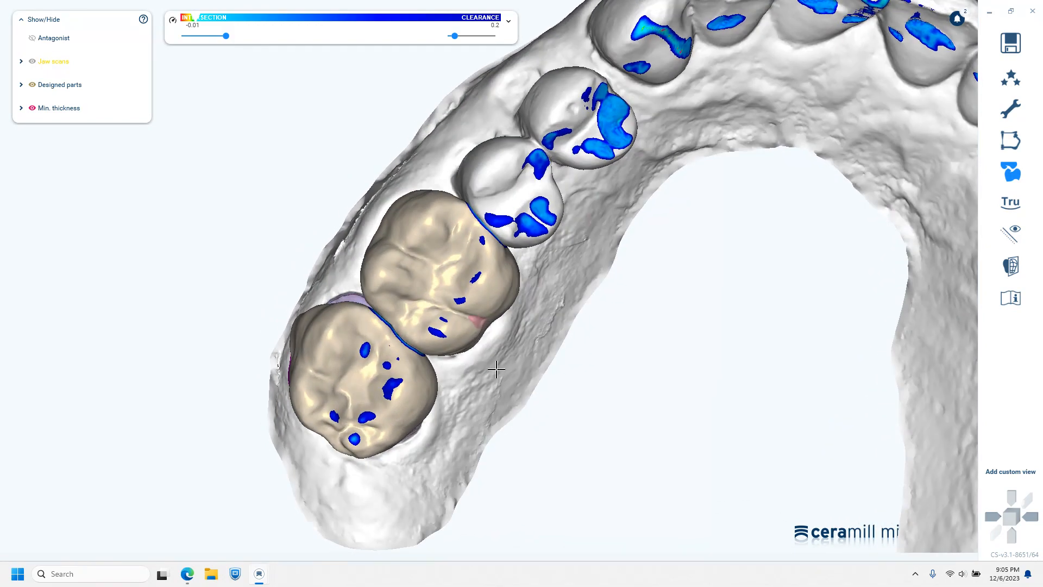
pyautogui.moveTo(465, 396); pyautogui.dragTo(471, 391, button='right')
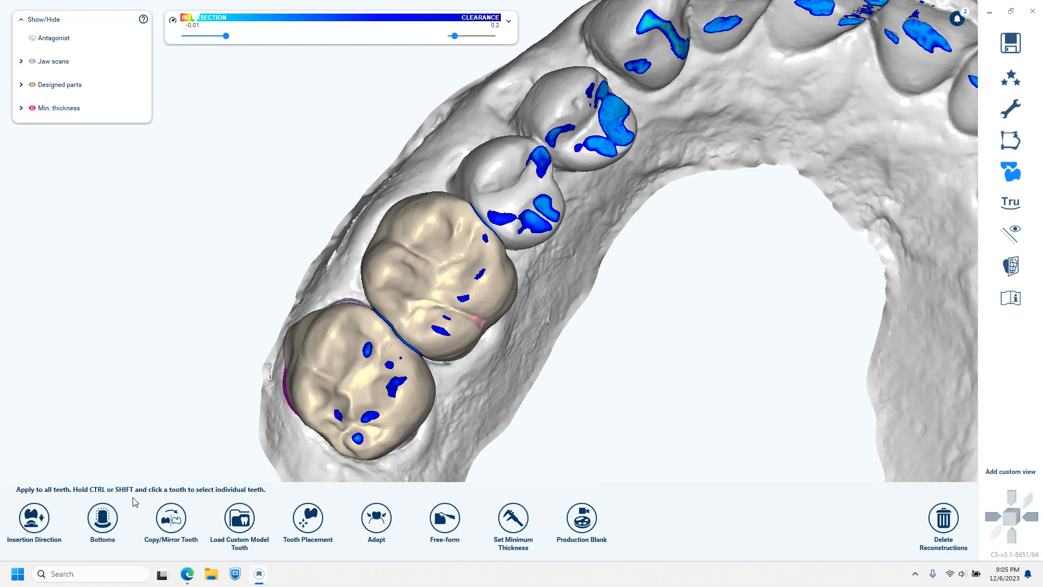
pyautogui.click(172, 519)
pyautogui.rightClick(567, 359)
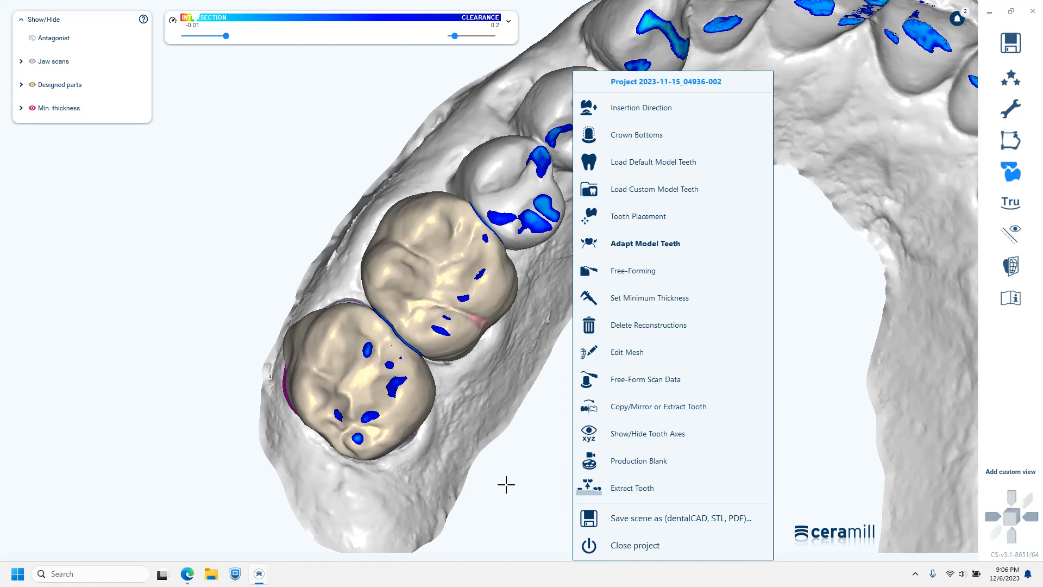
pyautogui.click(511, 451)
# Step: Show the antagonist together with the crowns and view the bite from the side
pyautogui.scroll(-2, 615, 387)
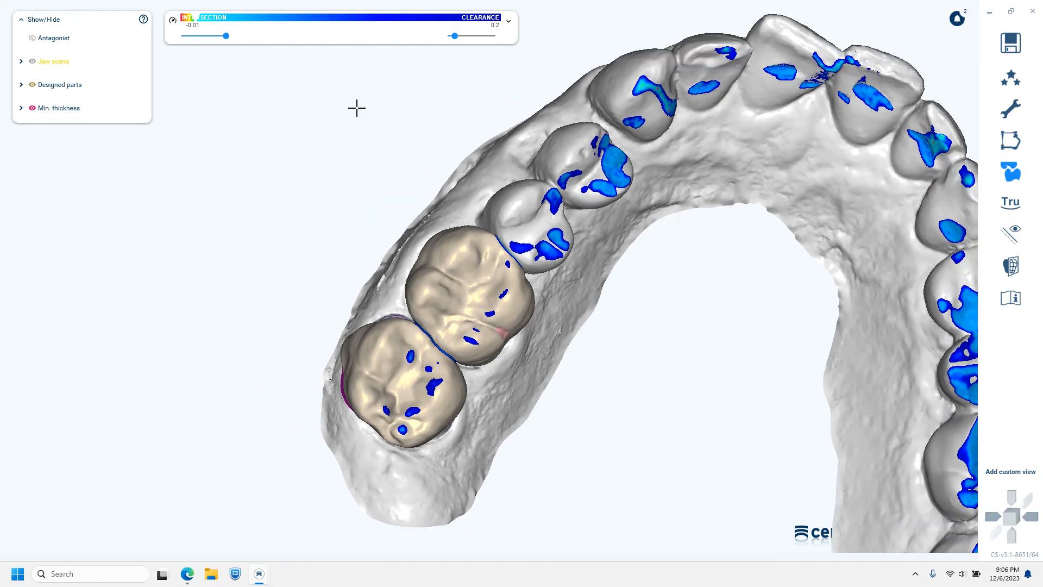
pyautogui.click(32, 39)
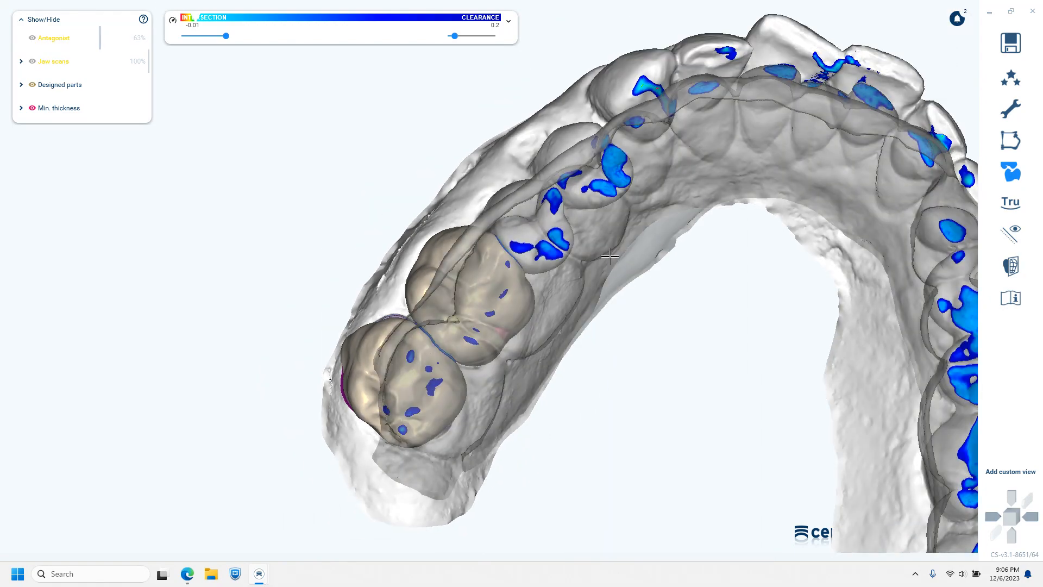
pyautogui.moveTo(609, 184); pyautogui.dragTo(652, 377, button='right')
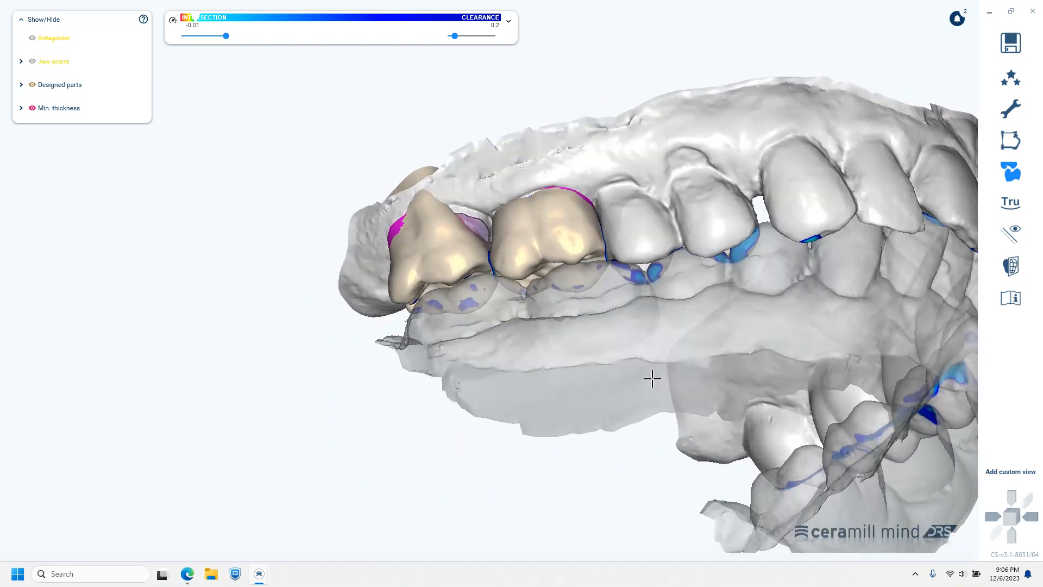
pyautogui.rightClick(602, 324)
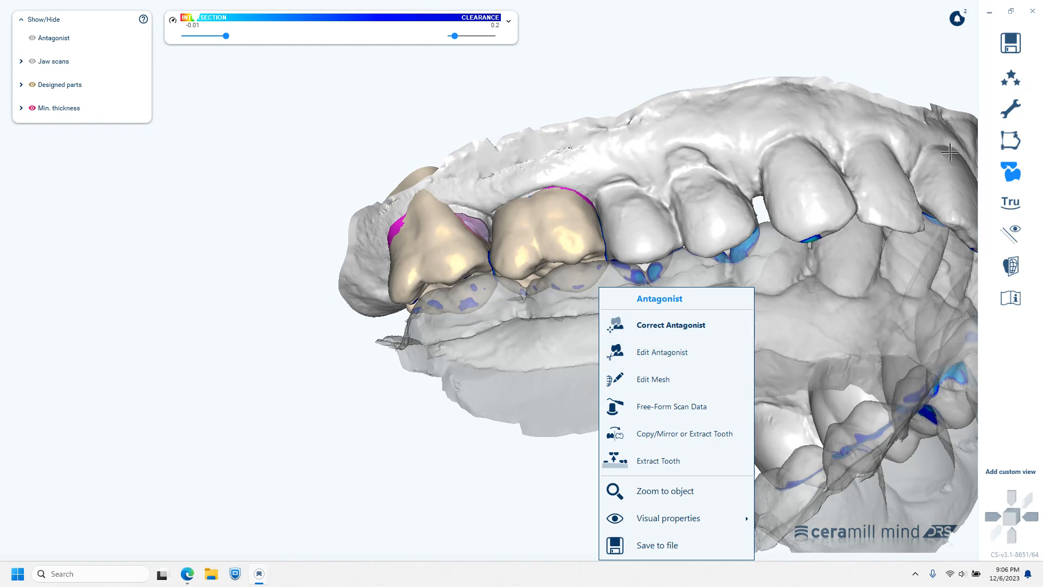
pyautogui.click(708, 353)
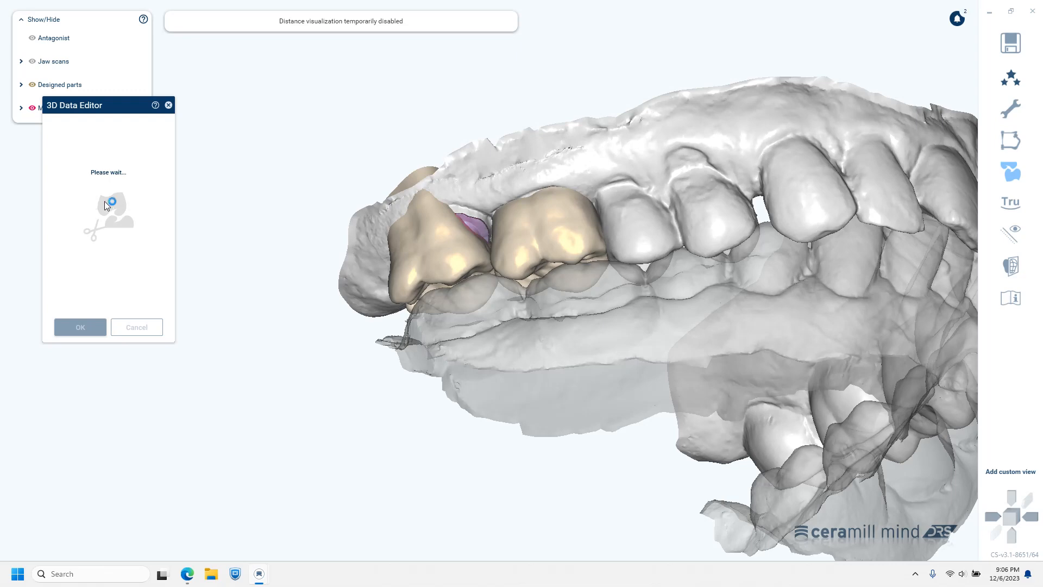
pyautogui.rightClick(106, 205)
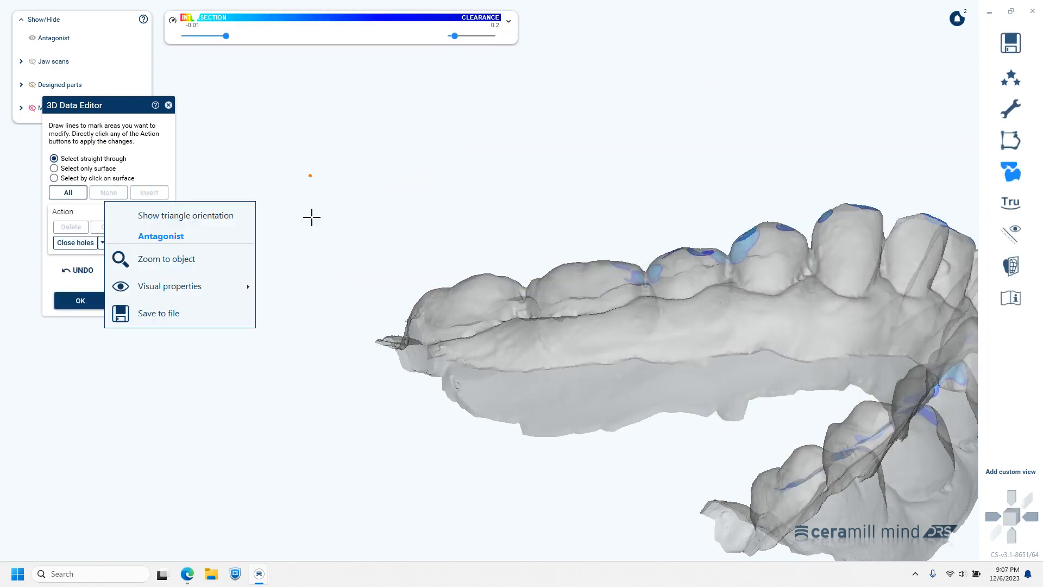
pyautogui.click(301, 186)
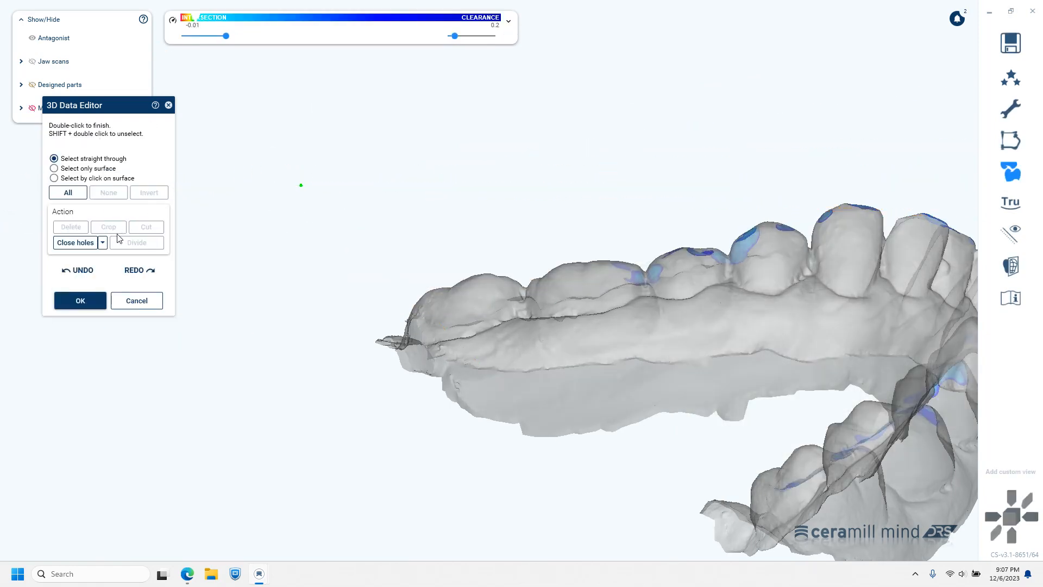
pyautogui.click(169, 106)
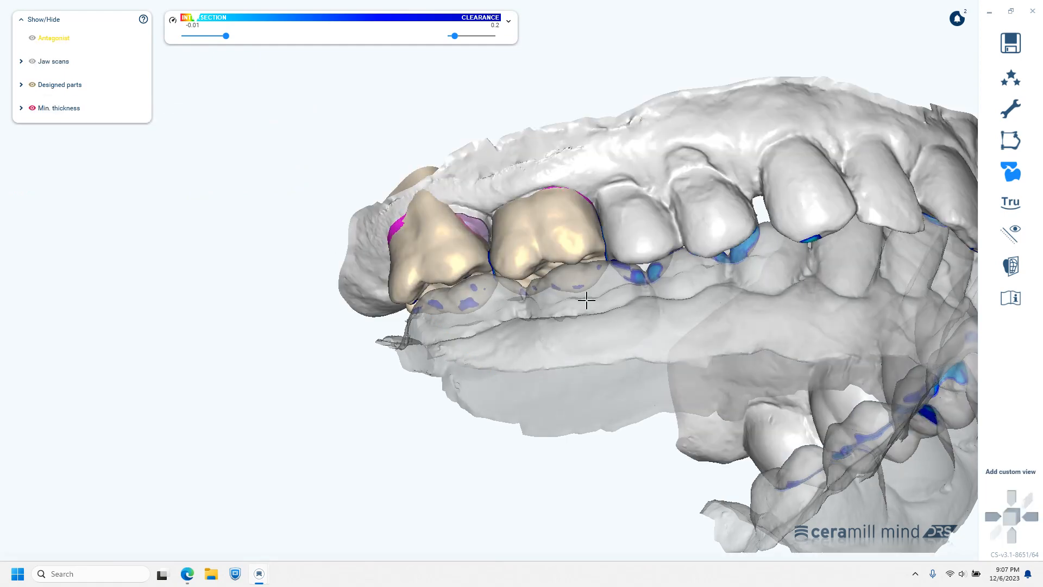
# Step: Correct the antagonist's height by lowering the bite 0.1 mm, keeping the existing articulator results
pyautogui.rightClick(603, 290)
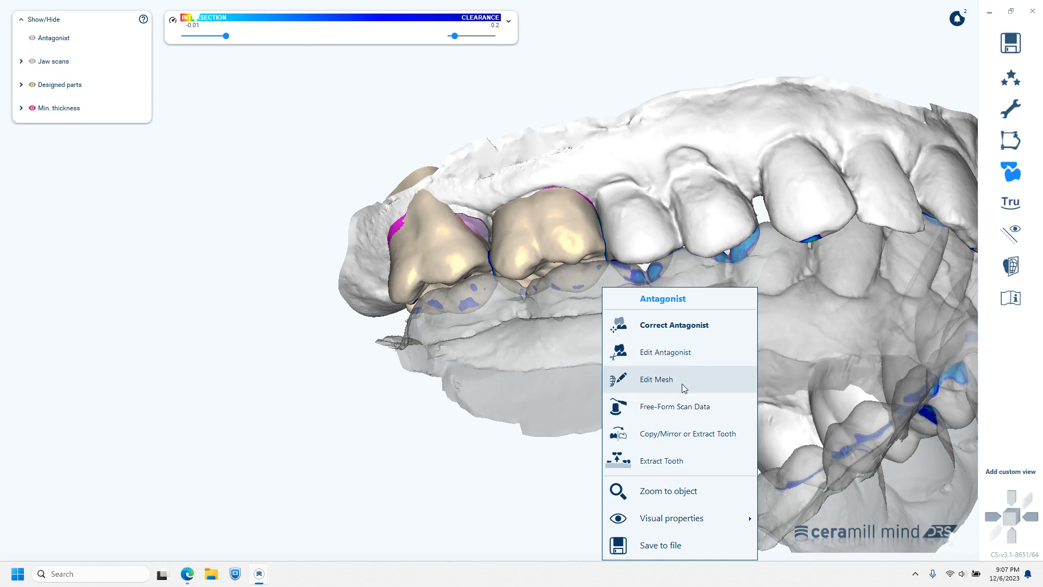
pyautogui.click(673, 331)
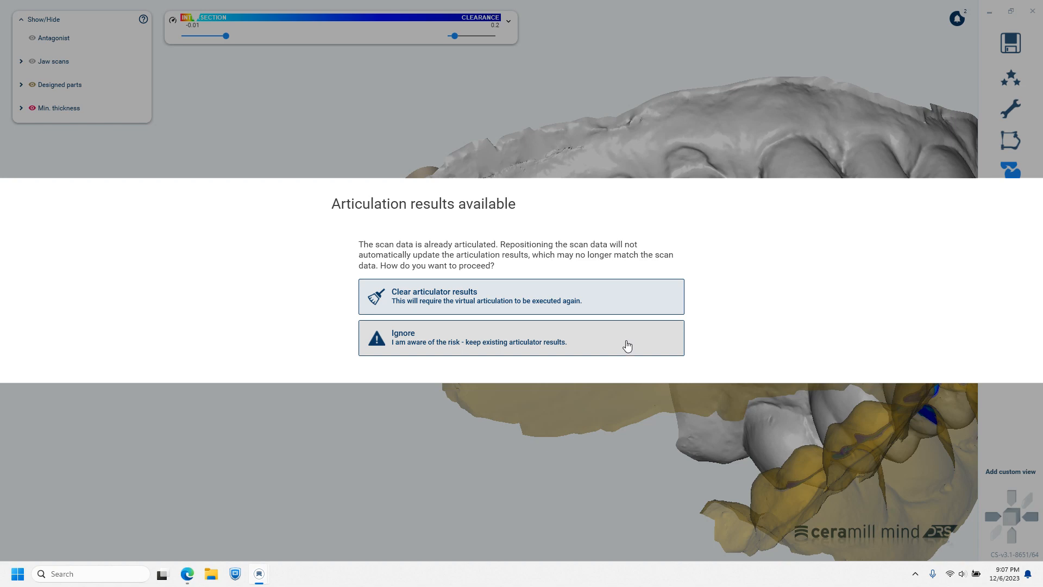
pyautogui.click(611, 352)
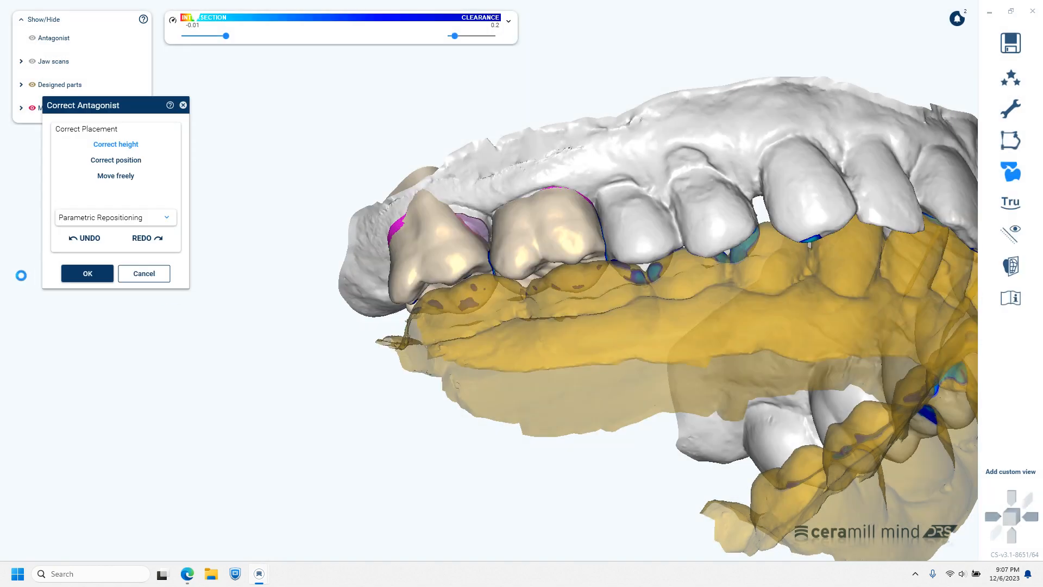
pyautogui.click(132, 143)
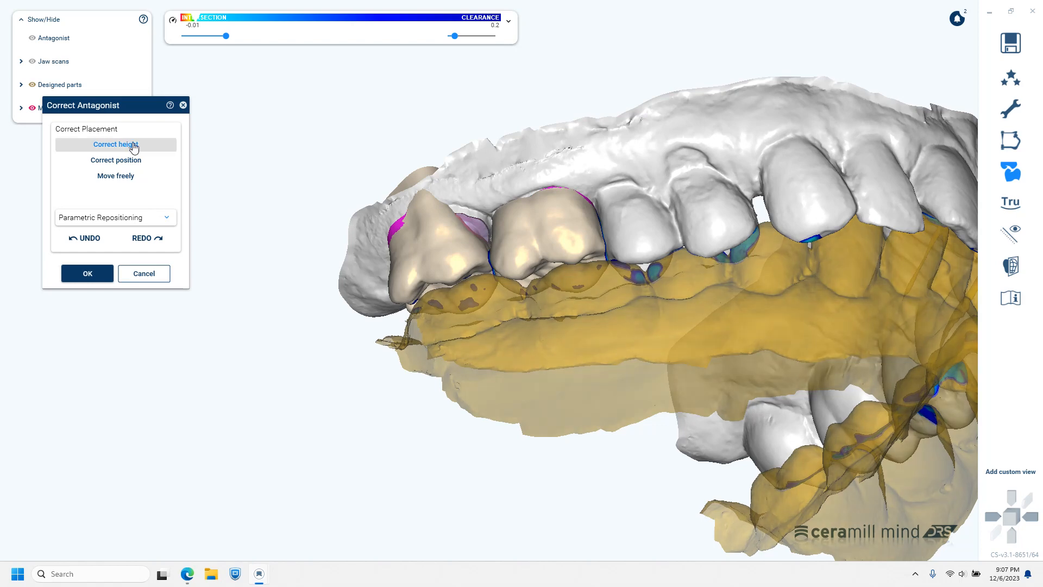
pyautogui.click(166, 218)
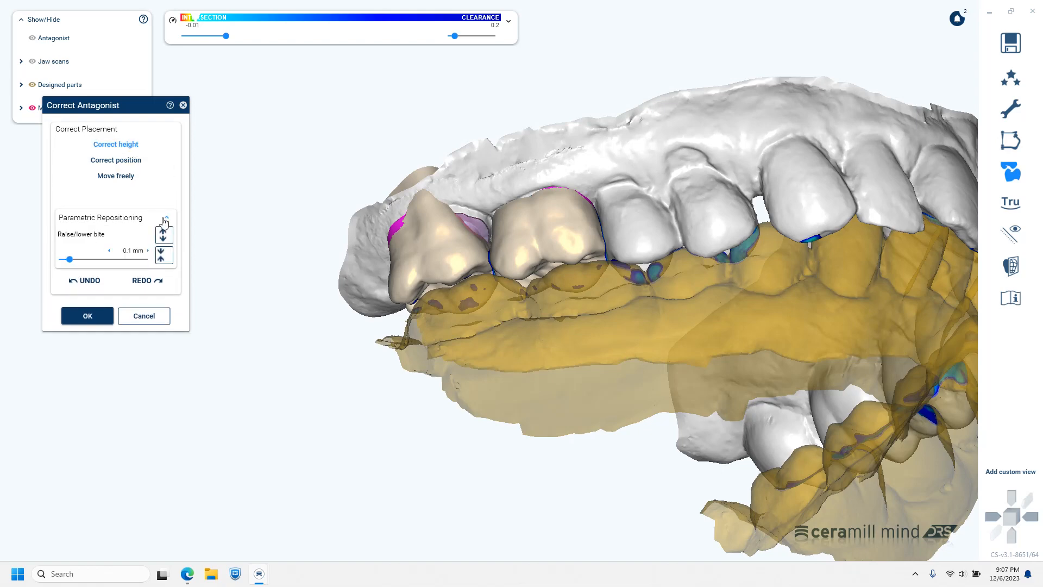
pyautogui.click(164, 255)
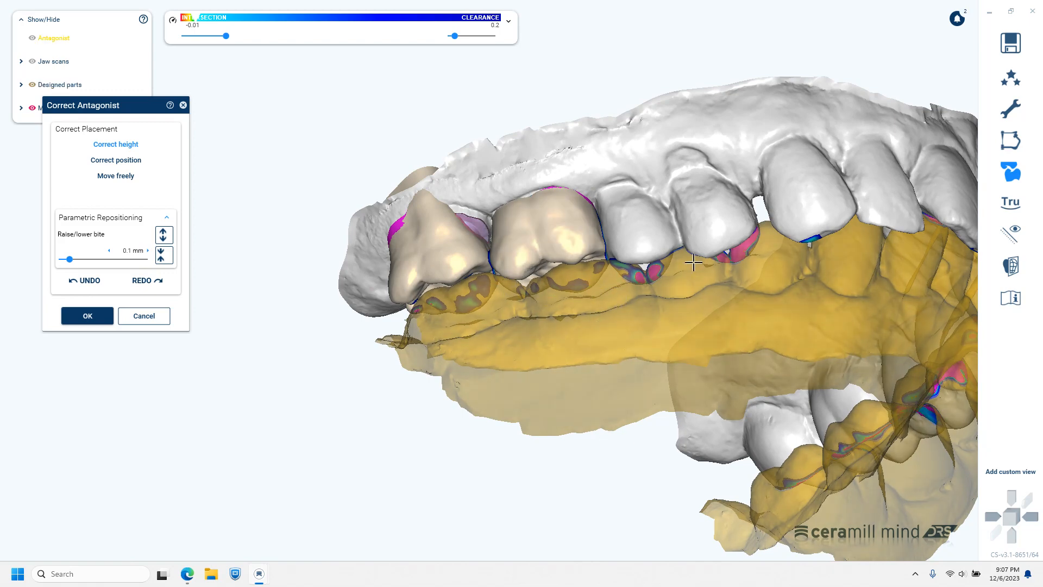
pyautogui.click(163, 235)
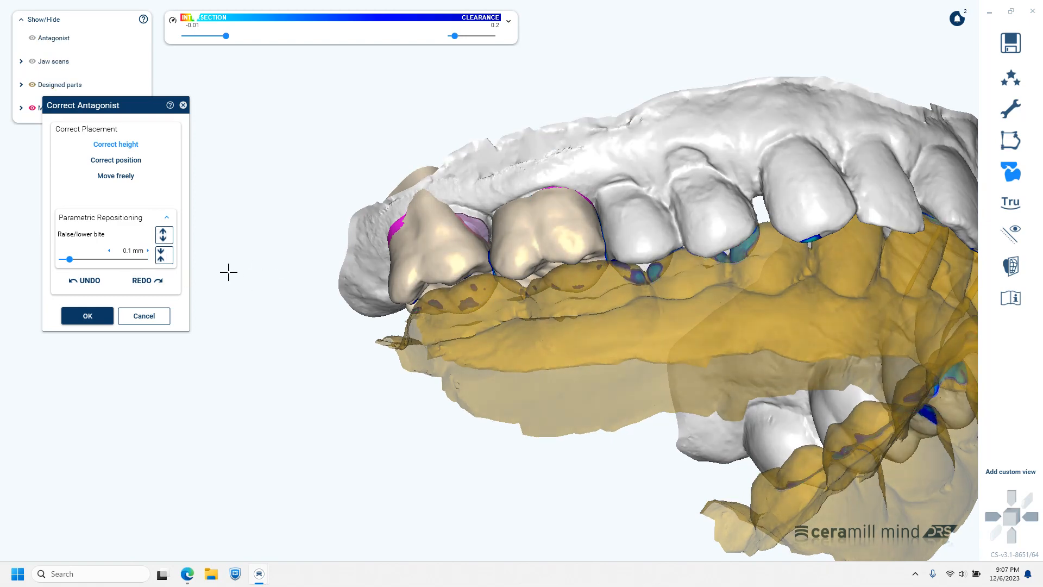
pyautogui.click(163, 255)
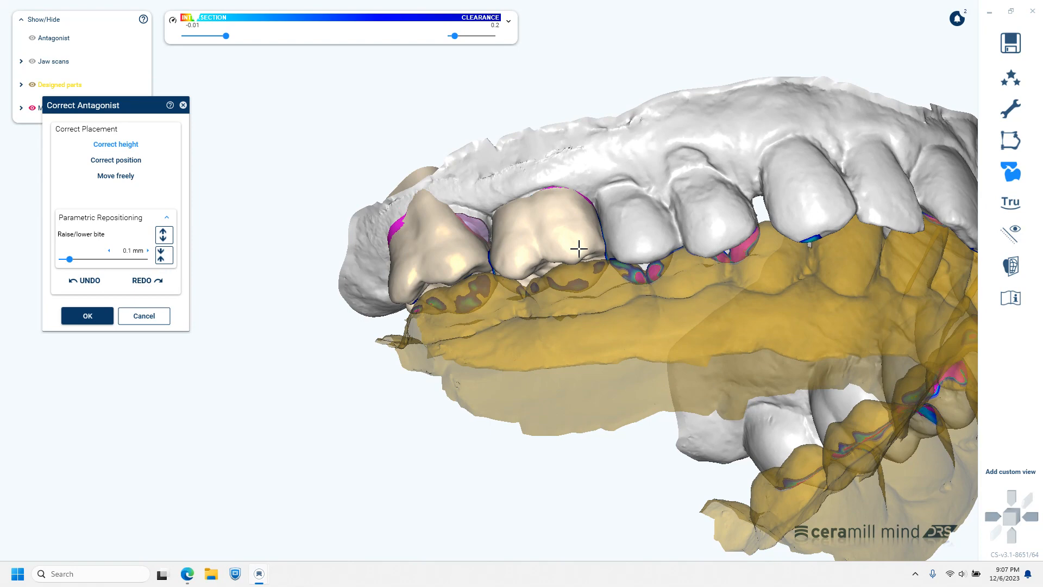
pyautogui.click(101, 319)
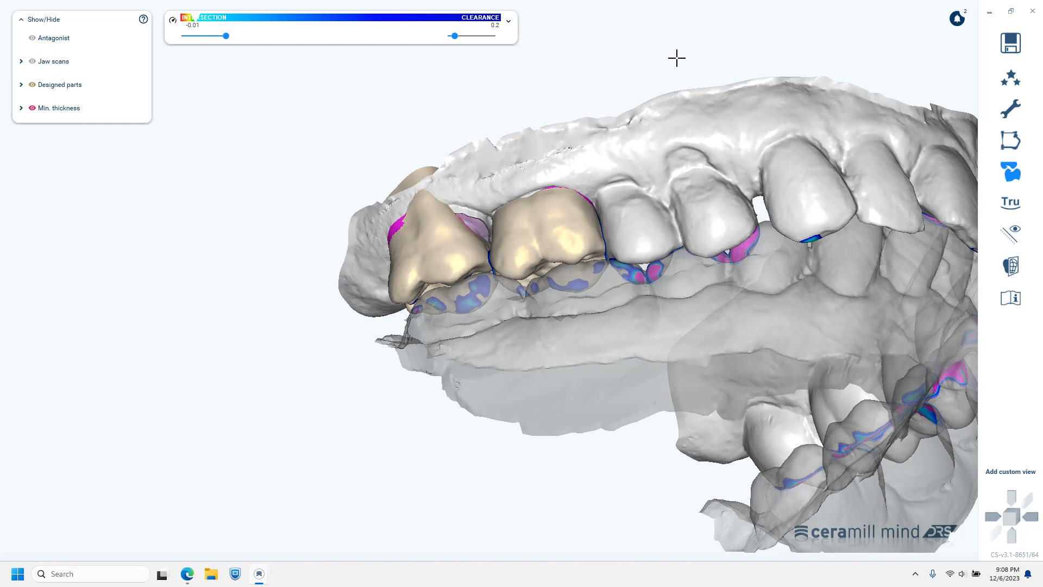
# Step: Return to the wizard and continue to free-forming the crowns
pyautogui.moveTo(792, 284); pyautogui.dragTo(662, 285, button='middle')
pyautogui.moveTo(666, 286); pyautogui.dragTo(680, 283, button='right')
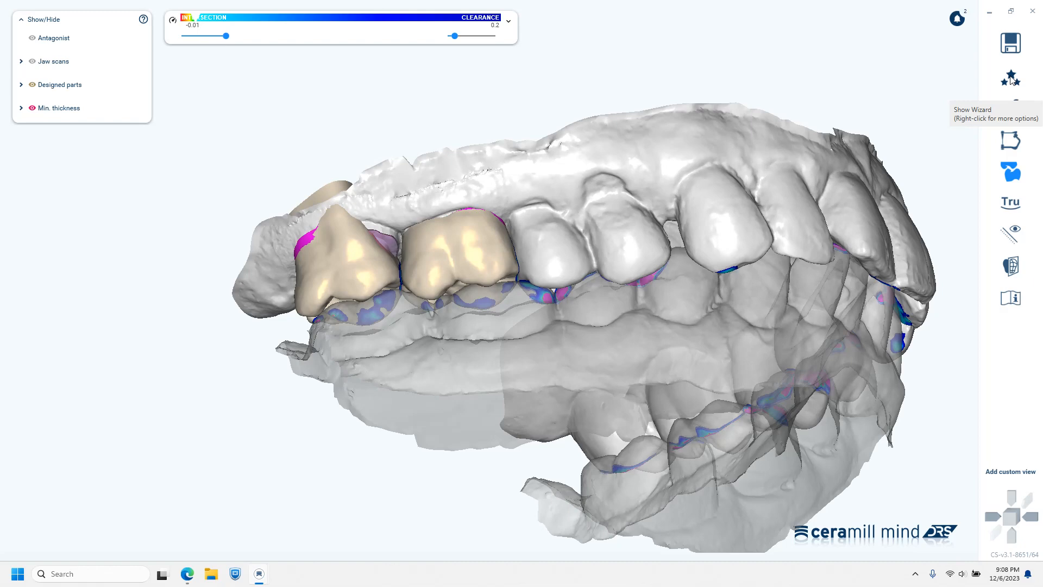
pyautogui.click(1011, 78)
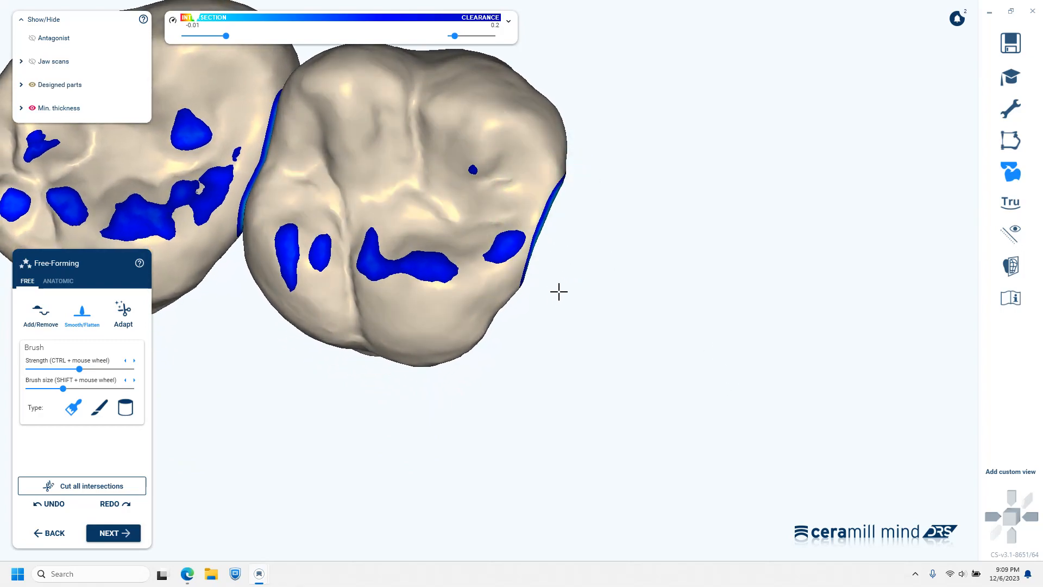
# Step: Show the jaw scans to compare the crowns with the neighbouring teeth, and hide them again
pyautogui.press('j')
pyautogui.moveTo(558, 291); pyautogui.dragTo(584, 274, button='right')
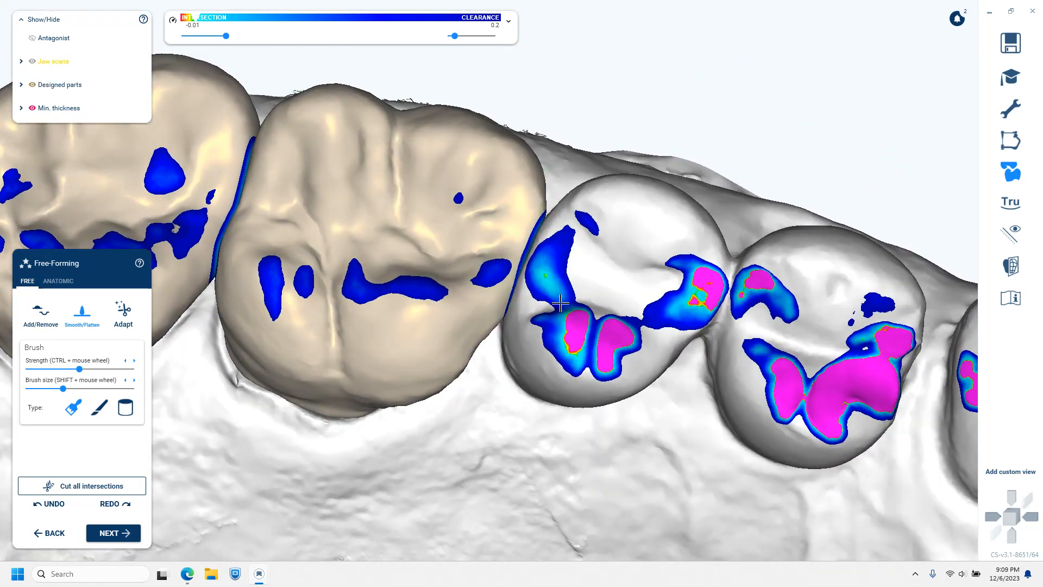
pyautogui.press('j')
pyautogui.moveTo(575, 363); pyautogui.dragTo(575, 359, button='right')
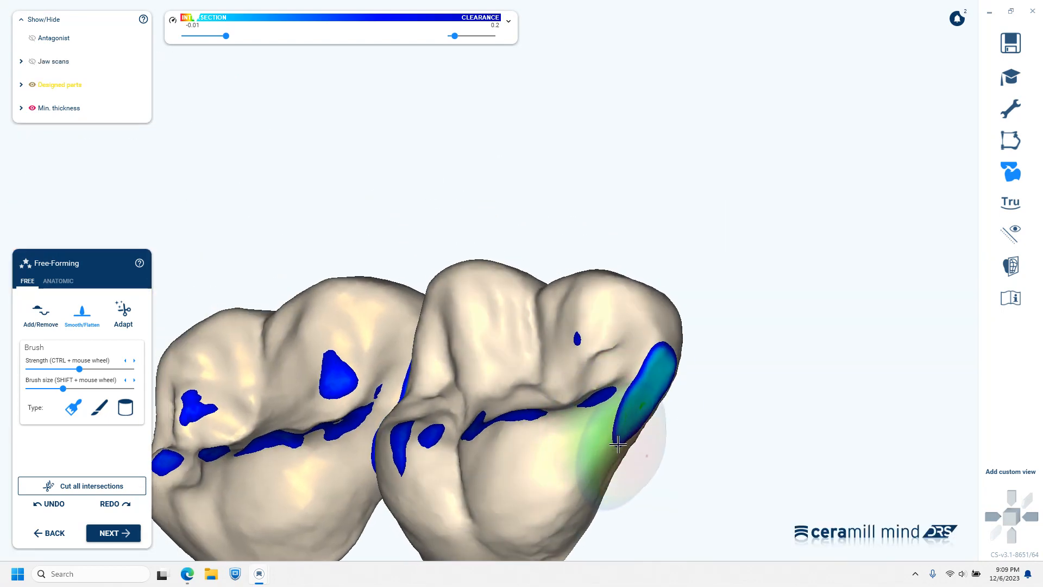
# Step: Smooth the side of Full crown (3) facing the neighbouring premolar, around the contact area
pyautogui.moveTo(683, 461); pyautogui.dragTo(678, 458, button='right')
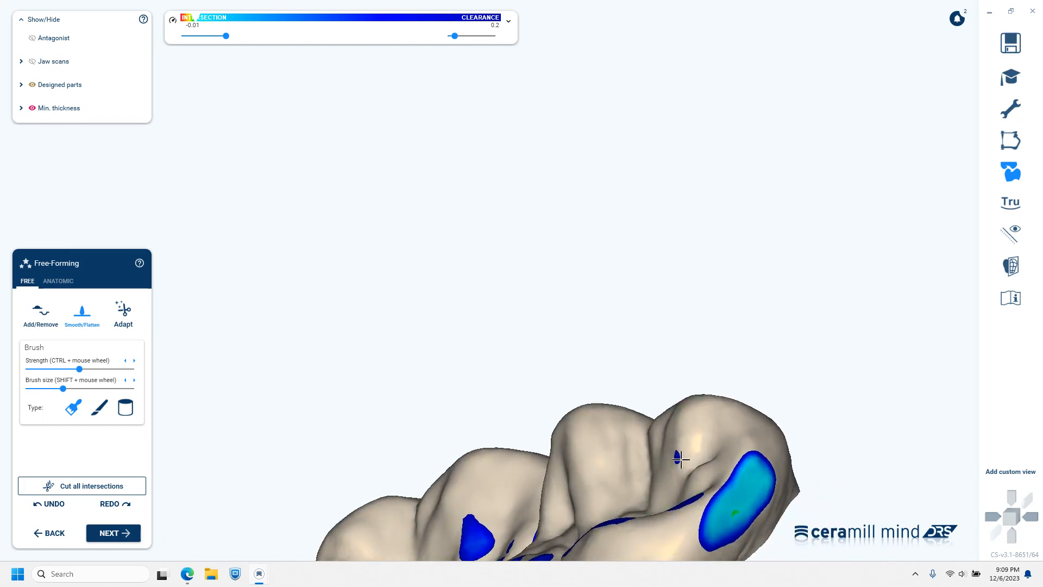
pyautogui.moveTo(678, 457); pyautogui.dragTo(674, 261, button='middle')
pyautogui.moveTo(755, 373); pyautogui.dragTo(757, 369, button='right')
pyautogui.moveTo(757, 369)
pyautogui.mouseDown()
pyautogui.moveTo(793, 359)
pyautogui.moveTo(809, 338)
pyautogui.mouseUp()
pyautogui.moveTo(793, 418); pyautogui.dragTo(793, 418, button='right')
pyautogui.moveTo(582, 276); pyautogui.dragTo(614, 356, button='middle')
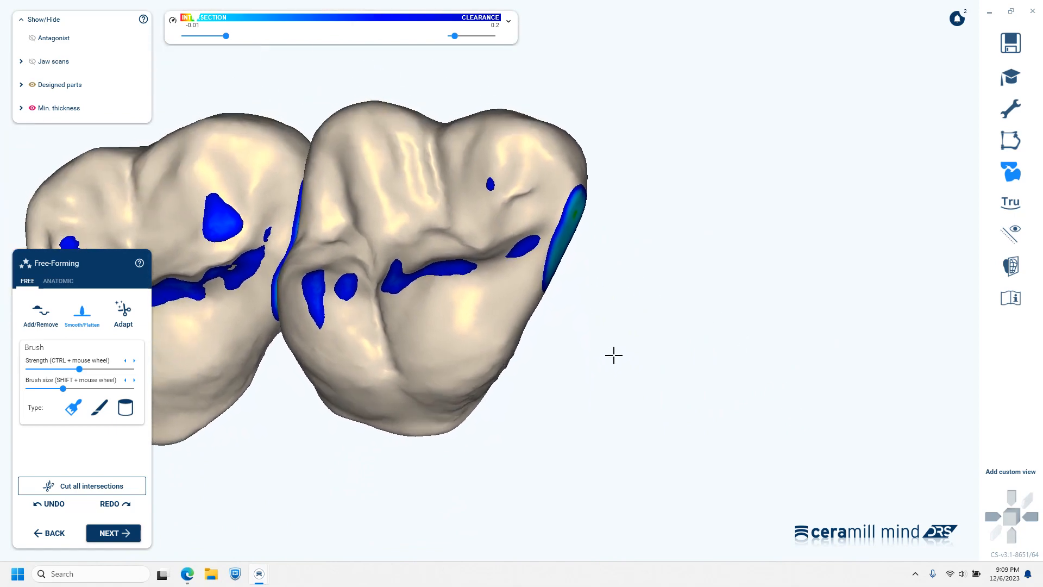
pyautogui.moveTo(619, 347); pyautogui.dragTo(619, 346, button='right')
pyautogui.moveTo(566, 66); pyautogui.dragTo(570, 61)
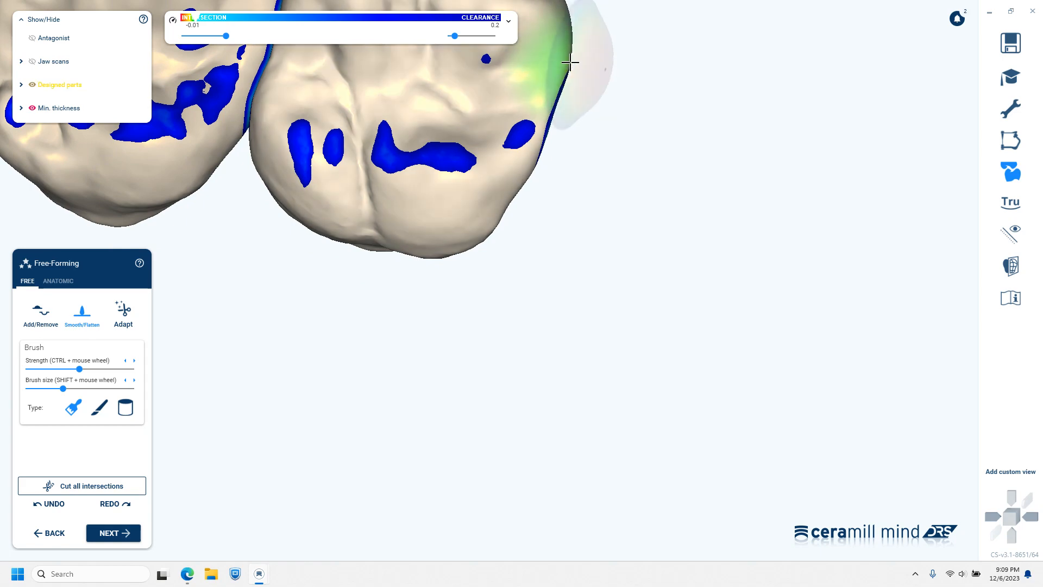
# Step: Smooth the free end surface of Full crown (2), on the side away from Full crown (3)
pyautogui.moveTo(565, 61); pyautogui.dragTo(580, 167, button='right')
pyautogui.moveTo(503, 272); pyautogui.dragTo(755, 284, button='right')
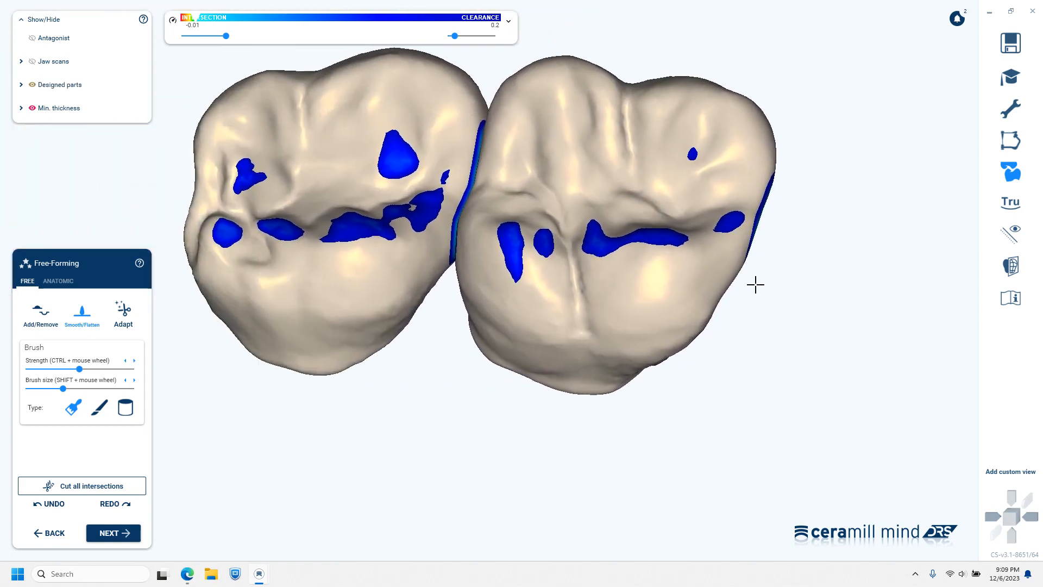
pyautogui.scroll(2, 407, 413)
pyautogui.moveTo(406, 423); pyautogui.dragTo(340, 338, button='right')
pyautogui.moveTo(345, 244); pyautogui.dragTo(290, 172)
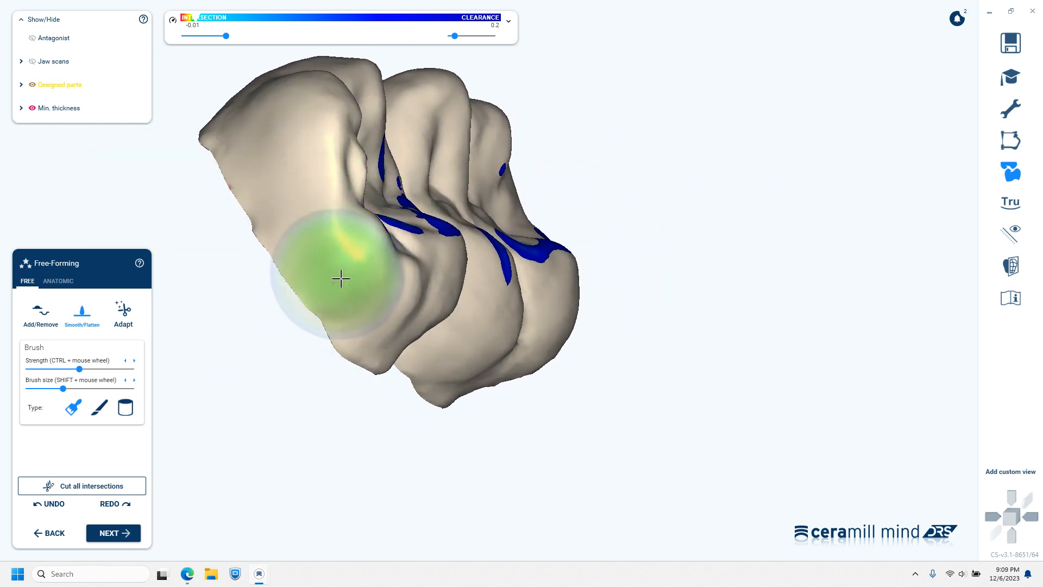
# Step: Smooth the side walls of the crowns on the opposite side of the arch and return to an occlusal view
pyautogui.moveTo(340, 277)
pyautogui.mouseDown(button='right')
pyautogui.moveTo(507, 505)
pyautogui.moveTo(587, 333)
pyautogui.moveTo(628, 351)
pyautogui.mouseUp(button='right')
pyautogui.moveTo(628, 351)
pyautogui.mouseDown()
pyautogui.moveTo(656, 351)
pyautogui.moveTo(547, 350)
pyautogui.moveTo(360, 296)
pyautogui.moveTo(307, 292)
pyautogui.moveTo(306, 318)
pyautogui.mouseUp()
pyautogui.moveTo(305, 371)
pyautogui.mouseDown(button='right')
pyautogui.moveTo(336, 380)
pyautogui.moveTo(291, 335)
pyautogui.moveTo(14, 235)
pyautogui.moveTo(279, 310)
pyautogui.moveTo(409, 328)
pyautogui.mouseUp(button='right')
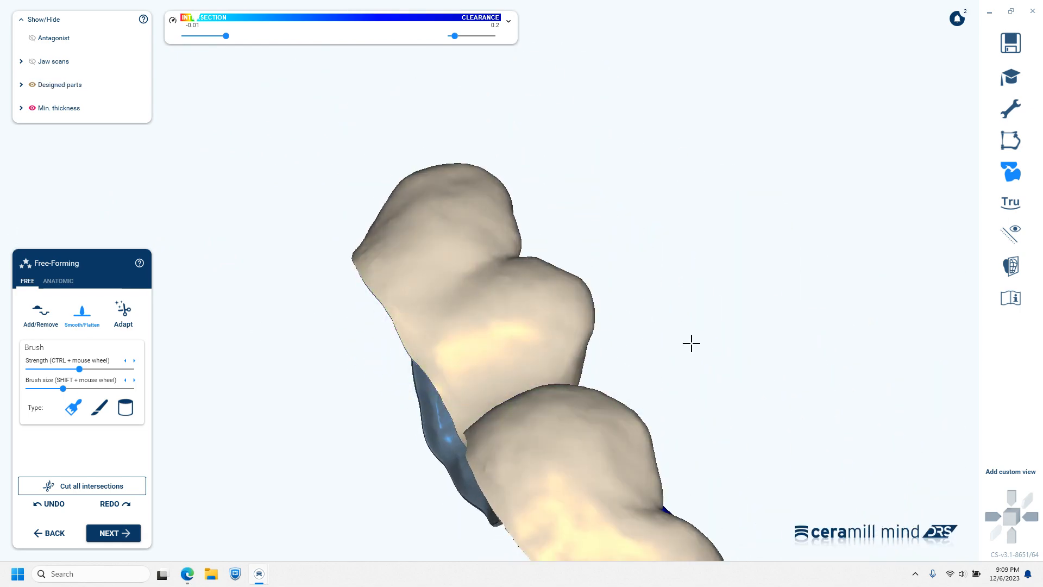
pyautogui.moveTo(690, 343)
pyautogui.mouseDown(button='right')
pyautogui.moveTo(684, 112)
pyautogui.moveTo(540, 299)
pyautogui.mouseUp(button='right')
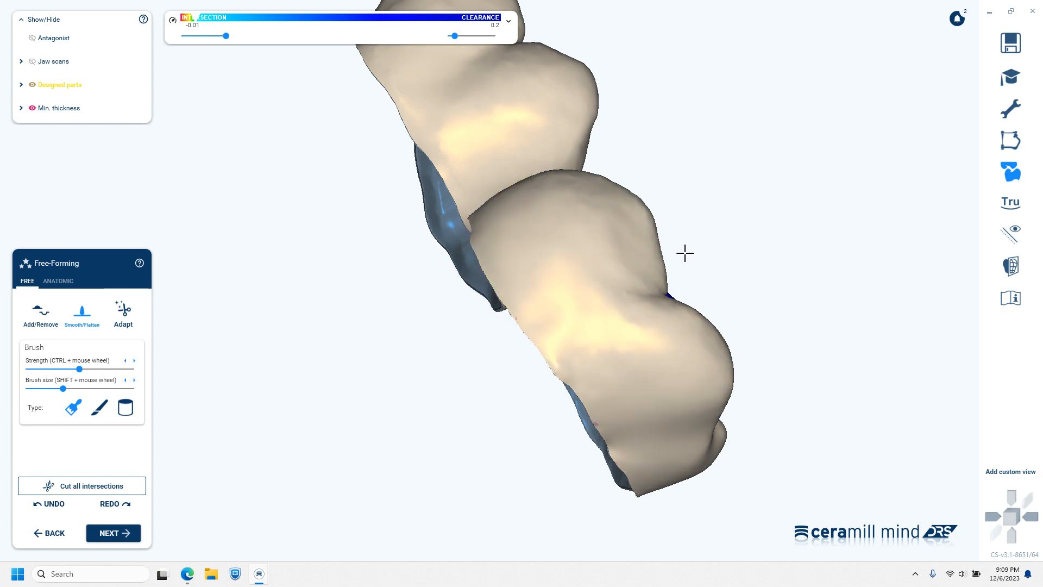
pyautogui.moveTo(766, 307); pyautogui.dragTo(494, 182, button='right')
pyautogui.moveTo(522, 117); pyautogui.dragTo(496, 98)
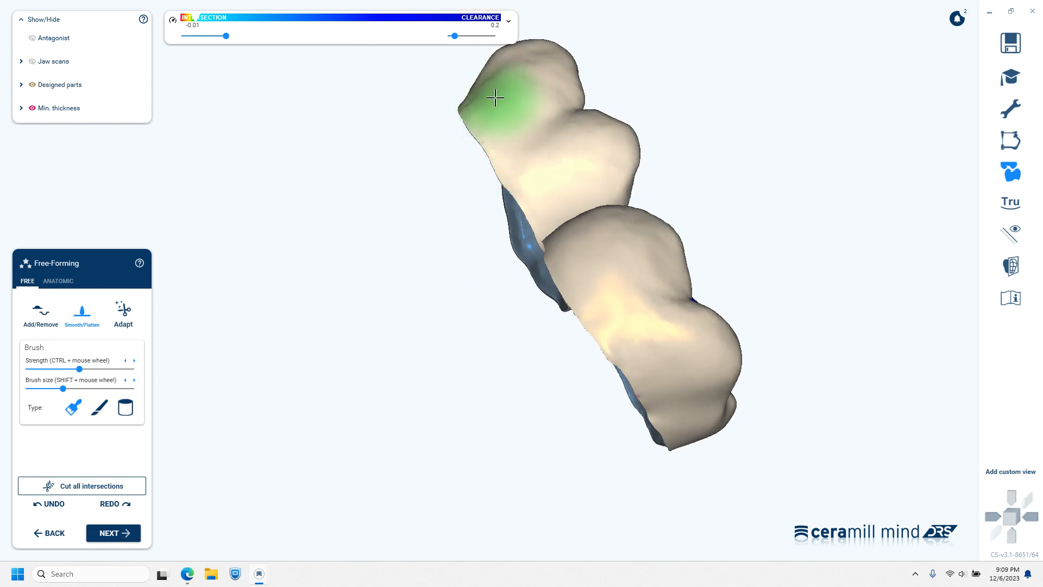
pyautogui.moveTo(752, 244)
pyautogui.mouseDown(button='right')
pyautogui.moveTo(846, 310)
pyautogui.moveTo(696, 265)
pyautogui.moveTo(613, 333)
pyautogui.moveTo(536, 319)
pyautogui.moveTo(686, 401)
pyautogui.mouseUp(button='right')
pyautogui.moveTo(700, 399); pyautogui.dragTo(706, 384, button='middle')
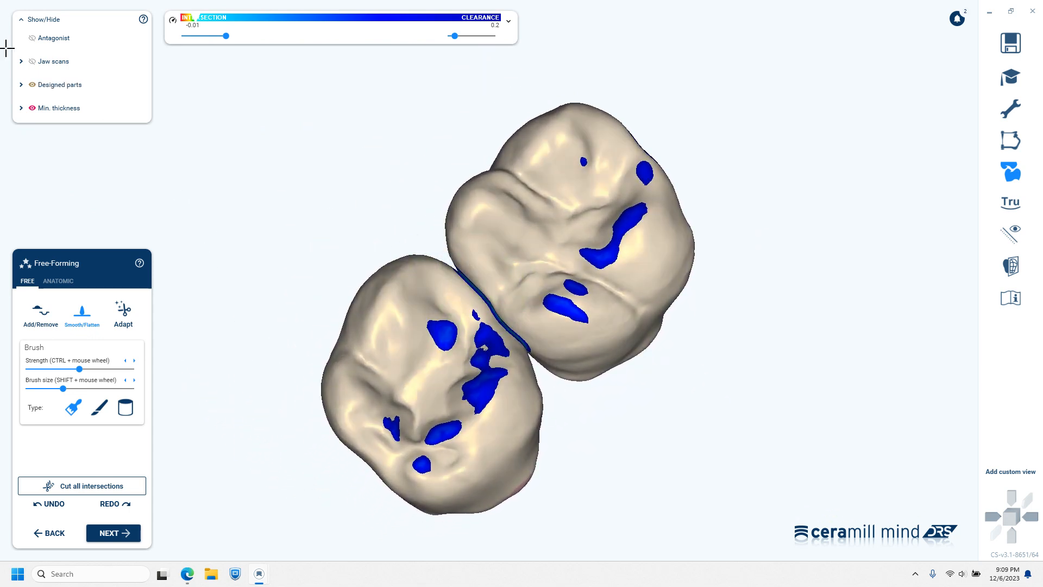
# Step: Temporarily hide Full crown (2) to inspect the contact area on Full crown (3), and show it again
pyautogui.click(22, 85)
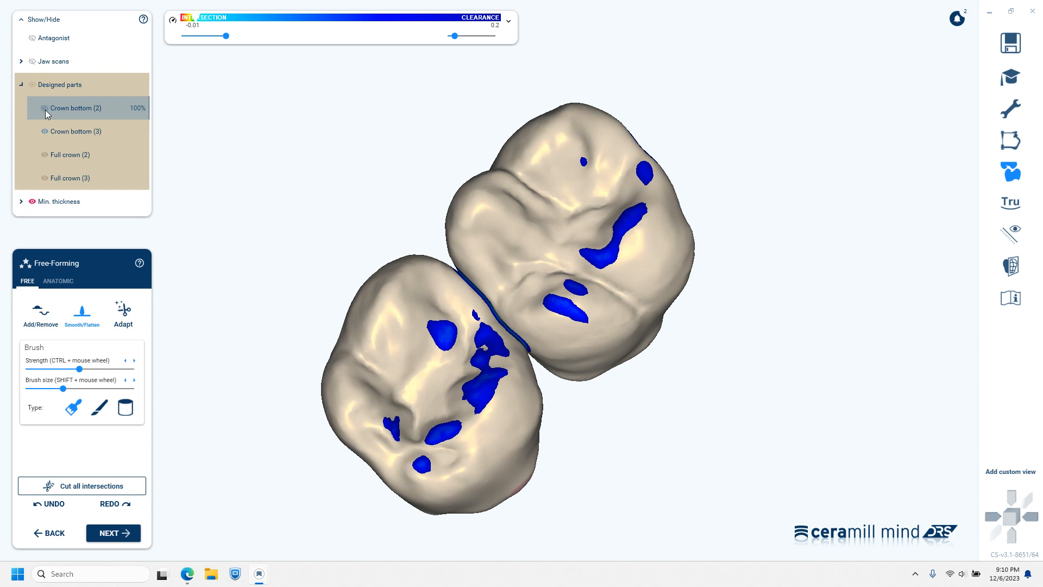
pyautogui.click(44, 155)
pyautogui.moveTo(561, 438)
pyautogui.mouseDown(button='right')
pyautogui.moveTo(565, 430)
pyautogui.moveTo(536, 427)
pyautogui.mouseUp(button='right')
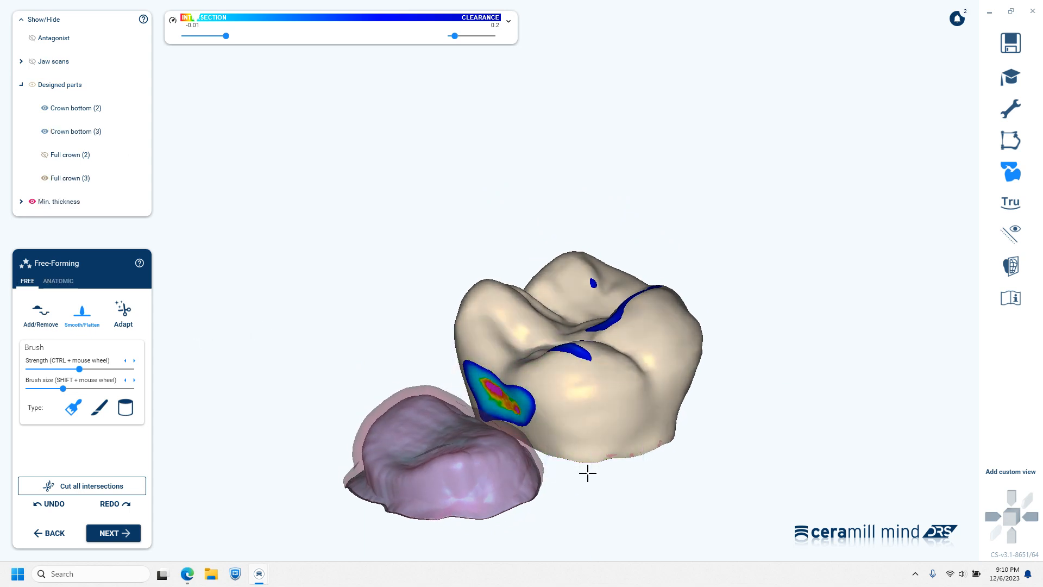
pyautogui.moveTo(587, 473)
pyautogui.mouseDown(button='right')
pyautogui.moveTo(575, 491)
pyautogui.moveTo(566, 344)
pyautogui.mouseUp(button='right')
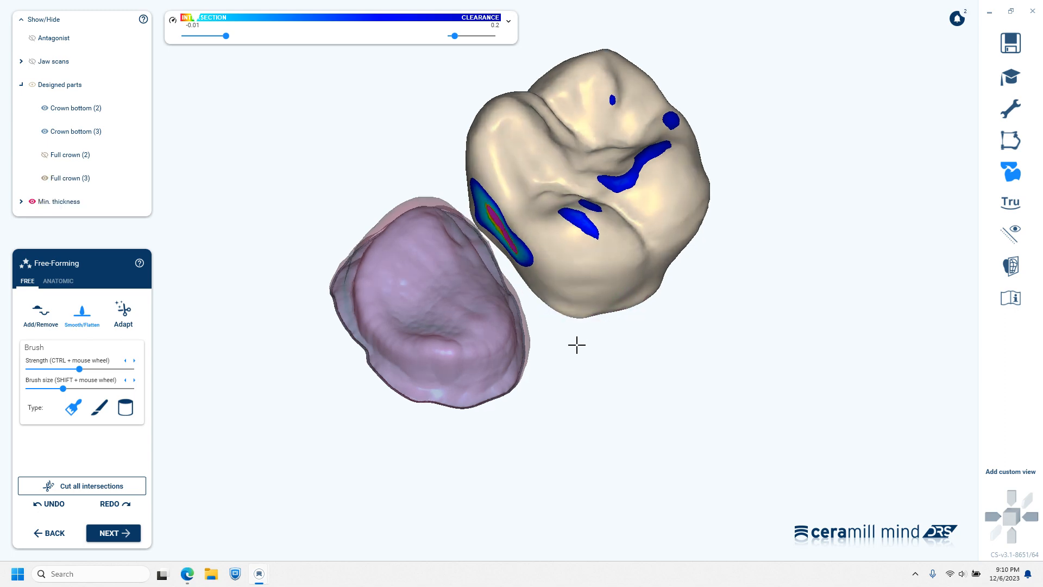
pyautogui.moveTo(575, 345)
pyautogui.mouseDown(button='right')
pyautogui.moveTo(578, 288)
pyautogui.moveTo(581, 296)
pyautogui.moveTo(601, 282)
pyautogui.mouseUp(button='right')
pyautogui.click(45, 154)
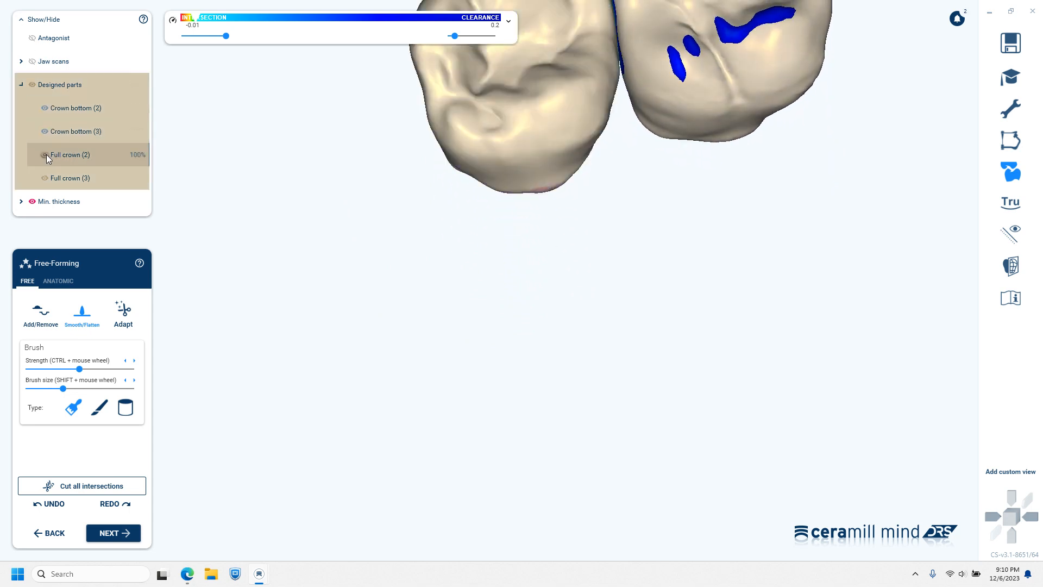
# Step: Examine both crowns' occlusal contacts and margins from above and the side, with the jaw scans shown for comparison
pyautogui.moveTo(531, 141); pyautogui.dragTo(601, 285, button='right')
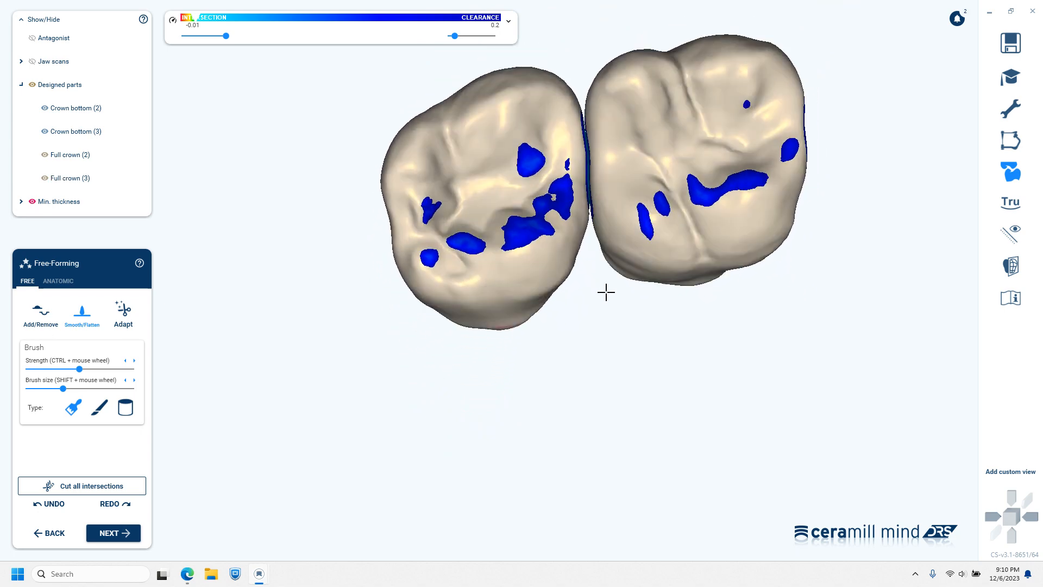
pyautogui.moveTo(606, 292); pyautogui.dragTo(569, 392, button='middle')
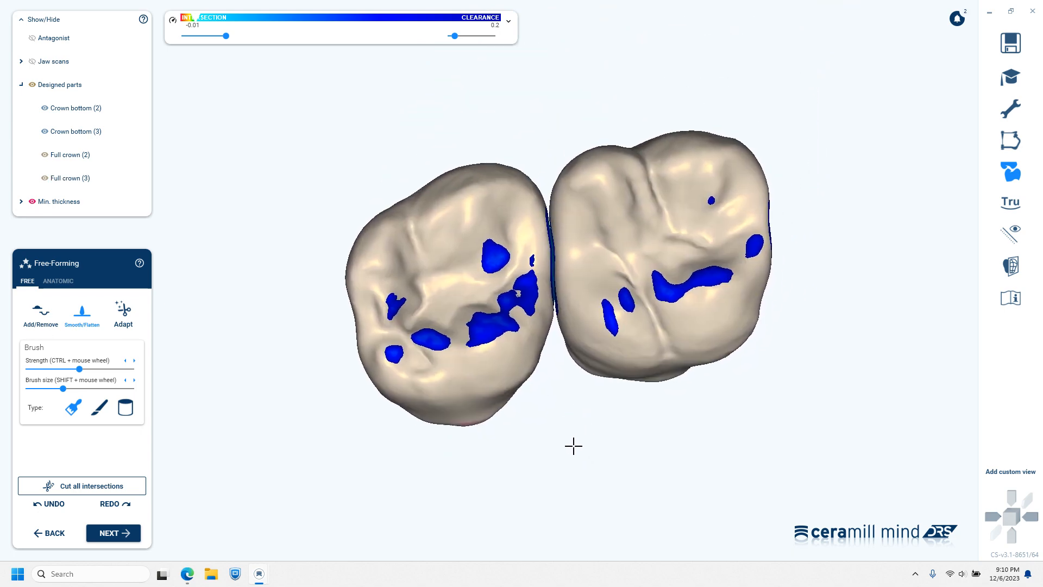
pyautogui.moveTo(582, 467); pyautogui.dragTo(591, 494, button='right')
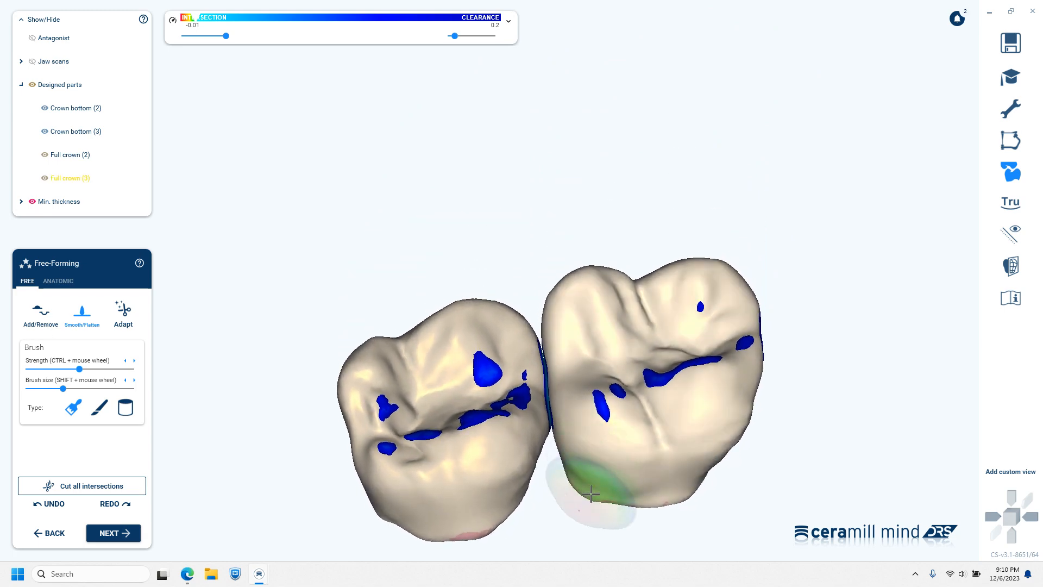
pyautogui.moveTo(564, 510)
pyautogui.mouseDown(button='middle')
pyautogui.moveTo(562, 452)
pyautogui.moveTo(558, 465)
pyautogui.mouseUp(button='middle')
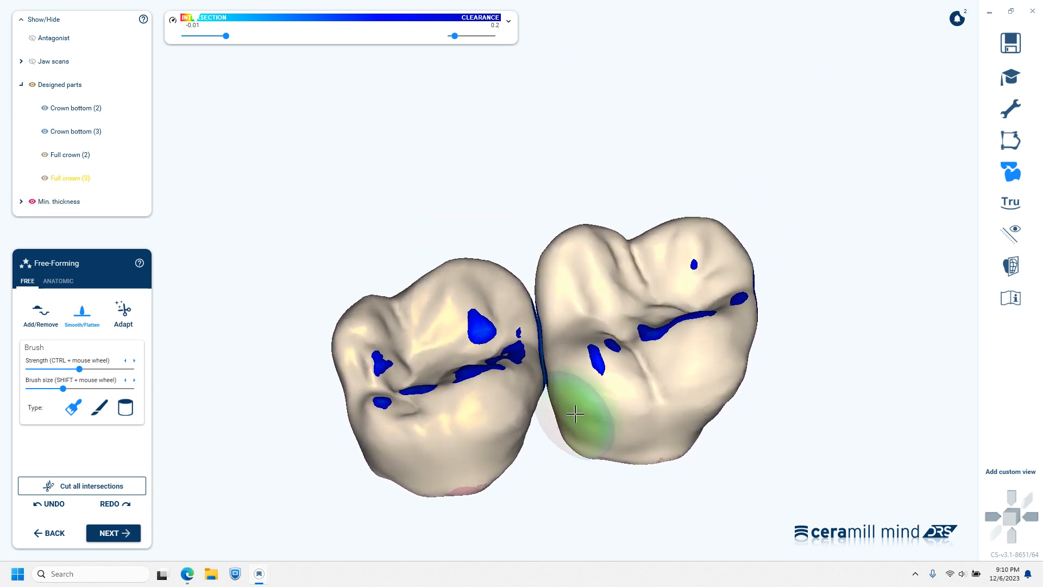
pyautogui.moveTo(575, 414); pyautogui.dragTo(573, 418, button='right')
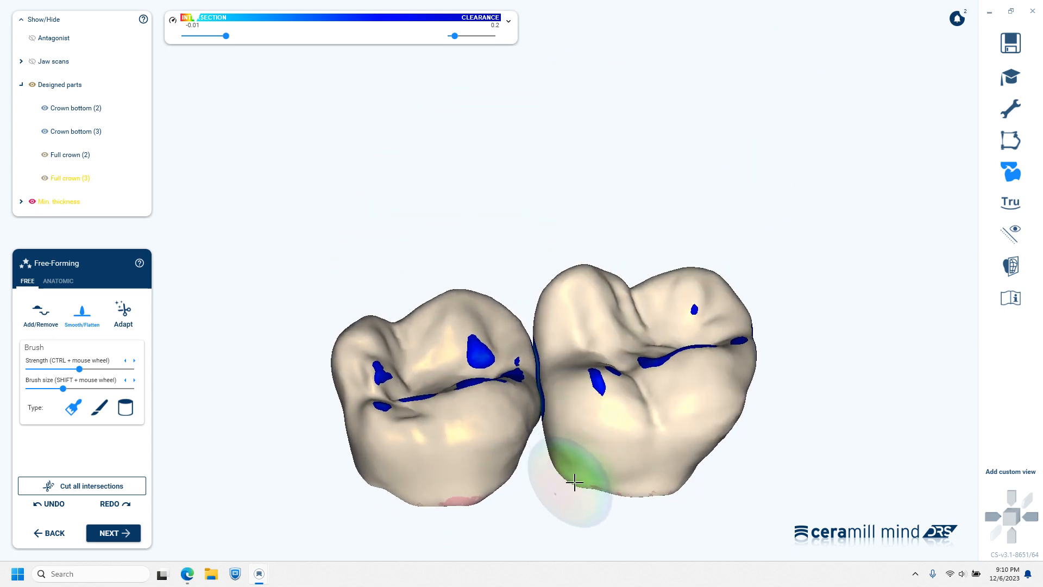
pyautogui.moveTo(585, 504); pyautogui.dragTo(516, 424, button='middle')
pyautogui.scroll(-5, 506, 429)
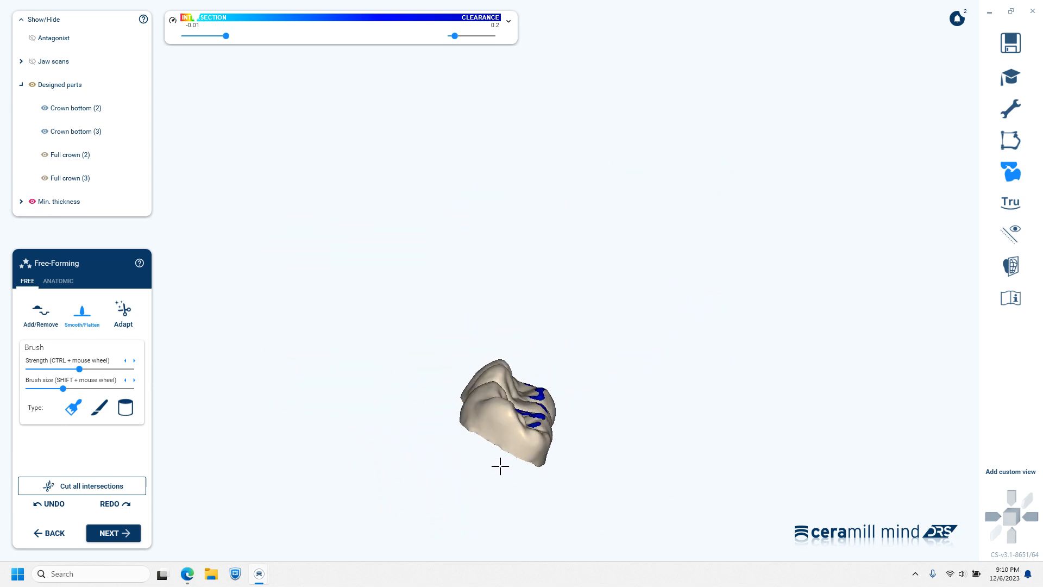
pyautogui.press('j')
pyautogui.moveTo(466, 441)
pyautogui.mouseDown(button='right')
pyautogui.moveTo(463, 456)
pyautogui.moveTo(461, 438)
pyautogui.moveTo(486, 451)
pyautogui.moveTo(616, 458)
pyautogui.mouseUp(button='right')
pyautogui.scroll(5, 557, 508)
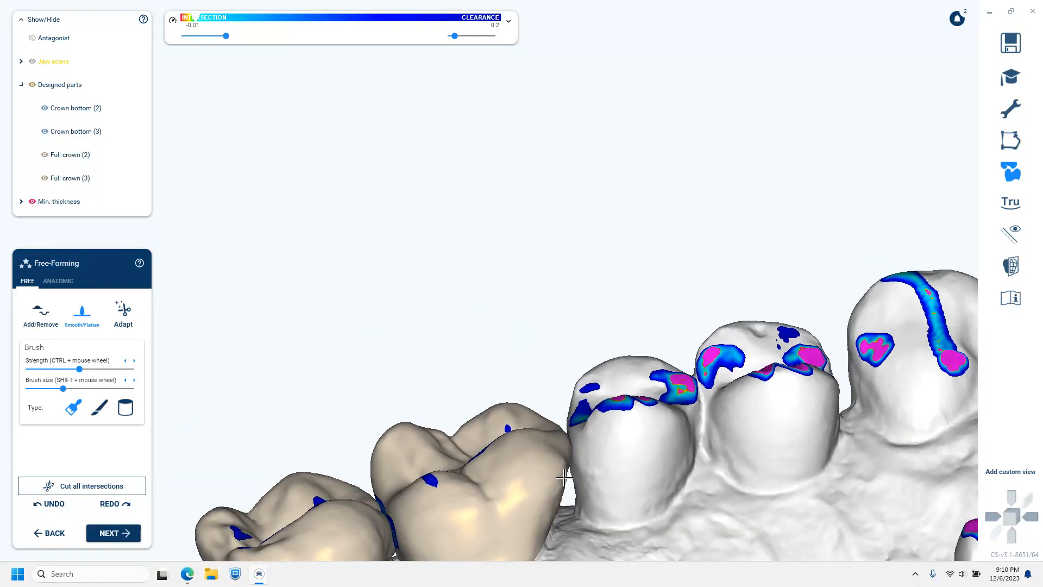
pyautogui.moveTo(640, 451); pyautogui.dragTo(644, 444, button='right')
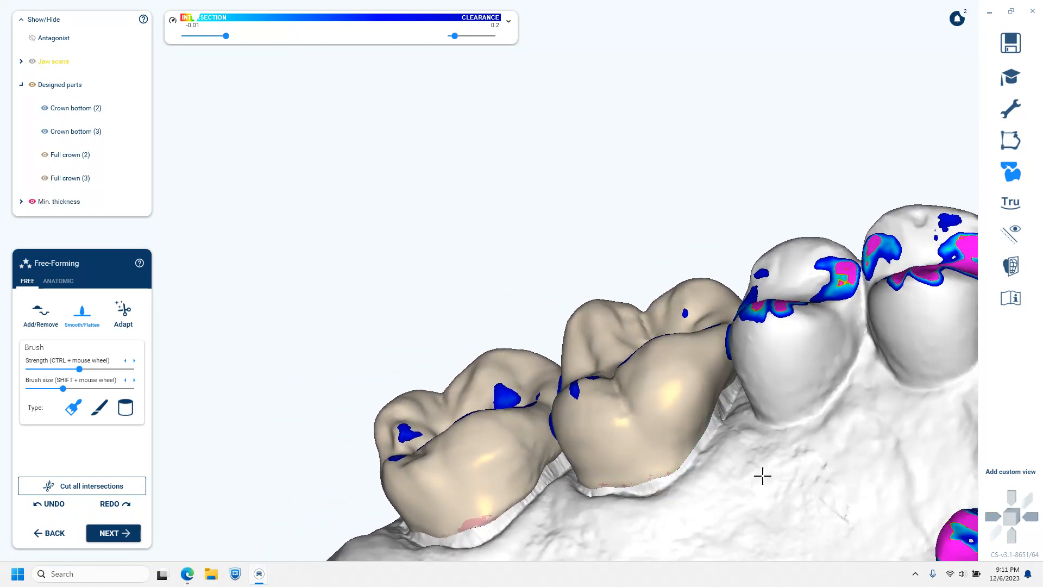
pyautogui.moveTo(761, 475)
pyautogui.mouseDown(button='right')
pyautogui.moveTo(770, 497)
pyautogui.moveTo(764, 458)
pyautogui.mouseUp(button='right')
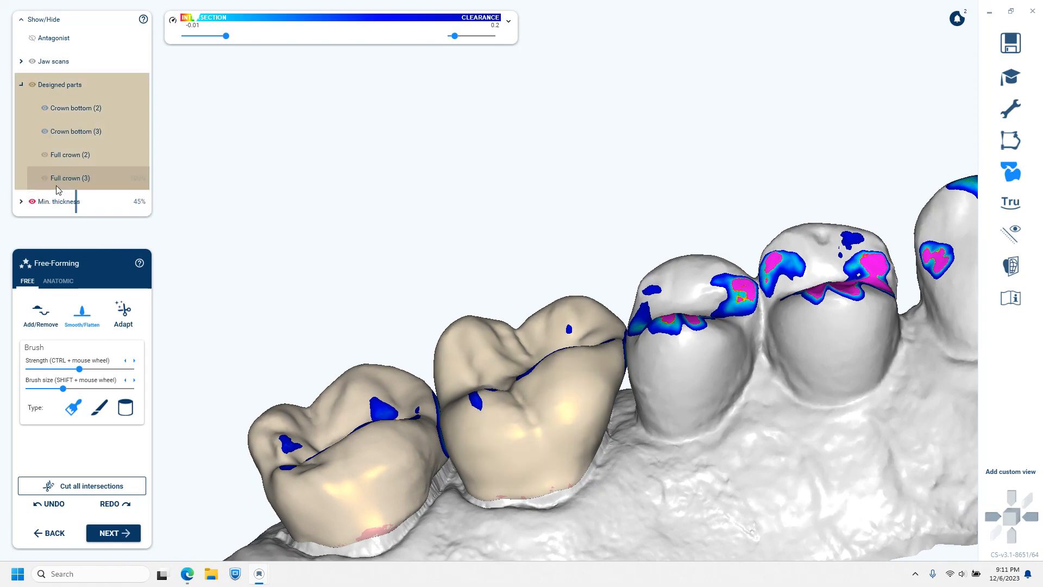
# Step: Hide Full crown (2), Crown bottom (2) and the jaw scans, leaving tooth 2's minimum thickness shell beside Full crown (3)
pyautogui.click(44, 156)
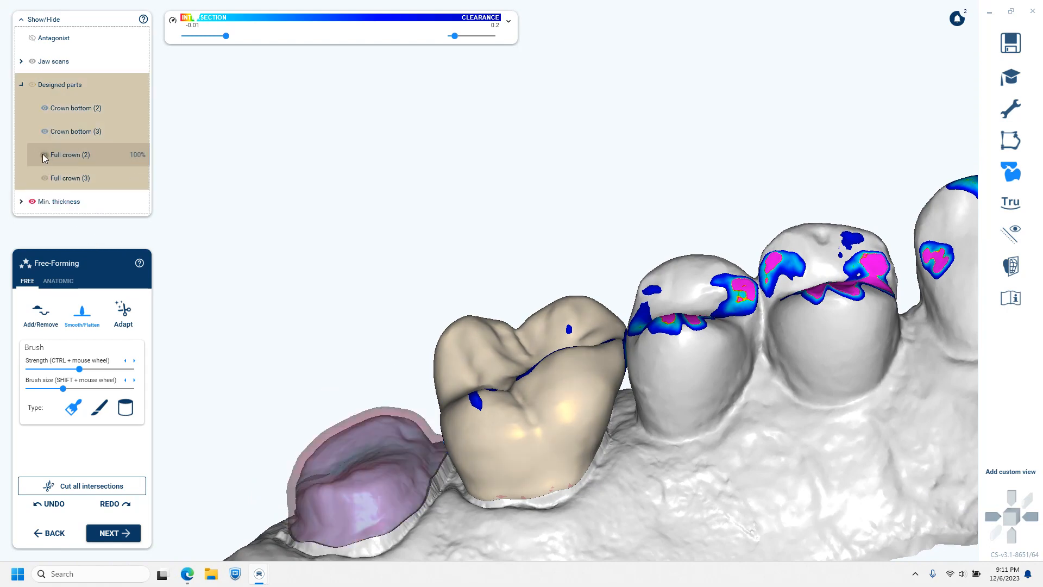
pyautogui.click(44, 108)
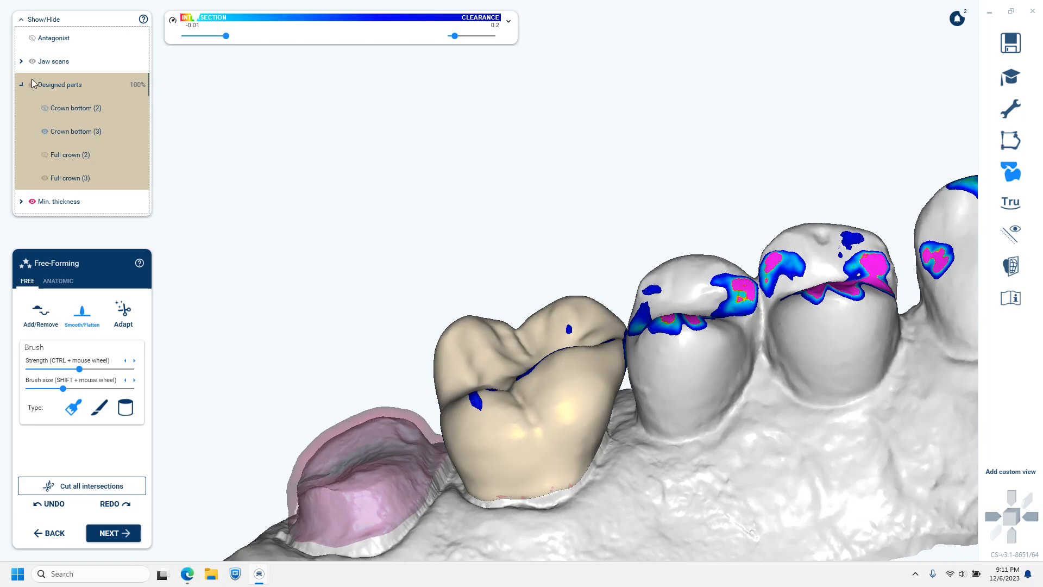
pyautogui.click(32, 61)
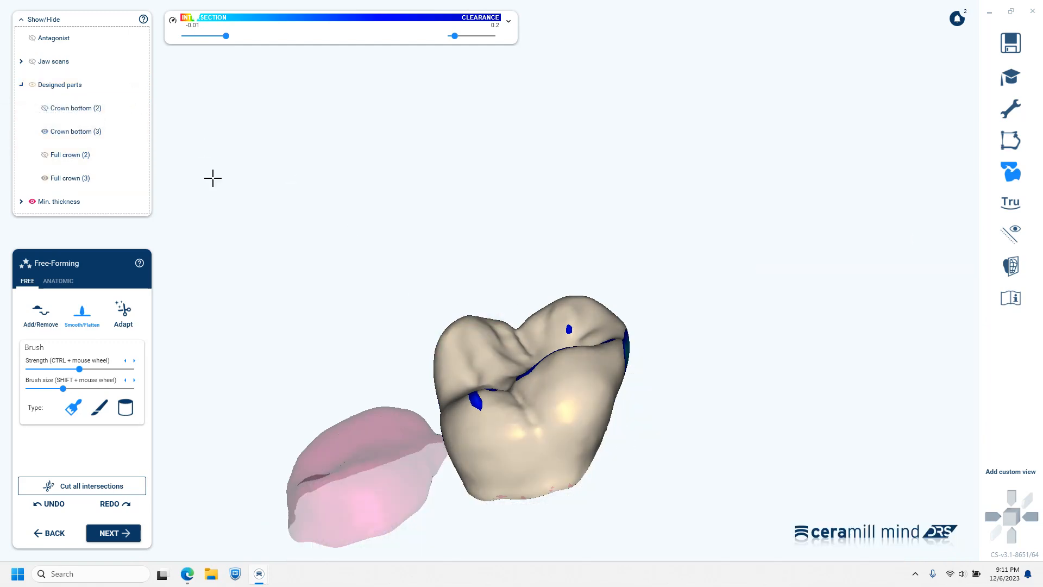
pyautogui.moveTo(663, 475); pyautogui.dragTo(652, 489, button='right')
pyautogui.moveTo(652, 489); pyautogui.dragTo(664, 412, button='middle')
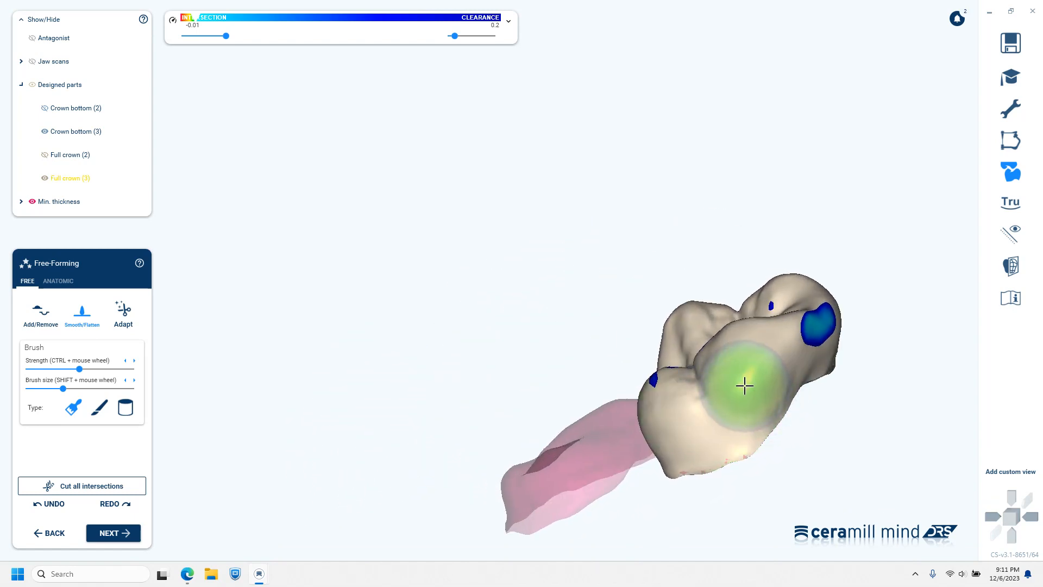
pyautogui.click(40, 320)
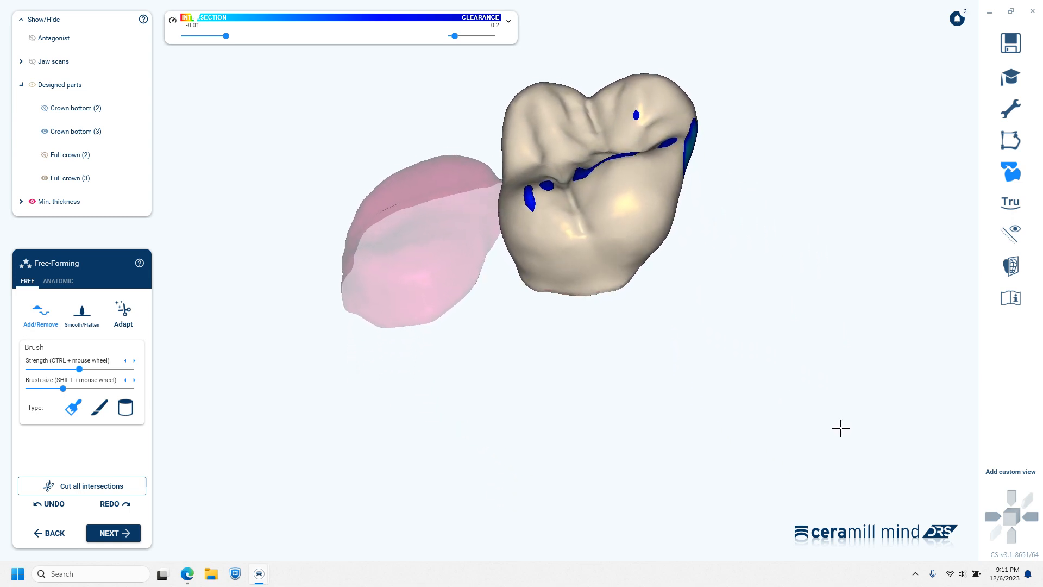
pyautogui.moveTo(841, 428); pyautogui.dragTo(824, 407, button='right')
pyautogui.moveTo(750, 310); pyautogui.dragTo(748, 307, button='right')
pyautogui.moveTo(665, 440); pyautogui.dragTo(666, 439, button='right')
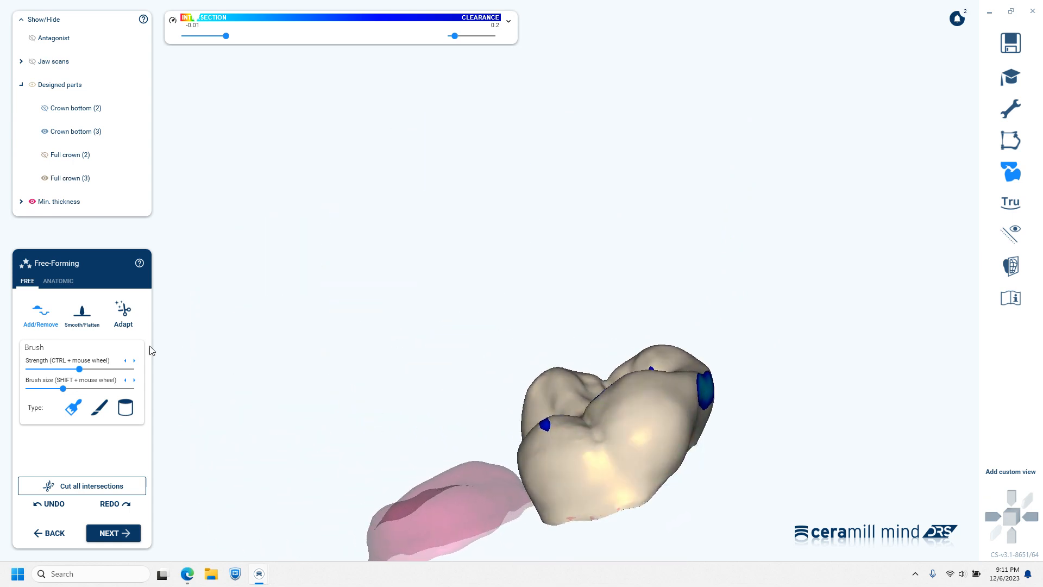
pyautogui.click(82, 314)
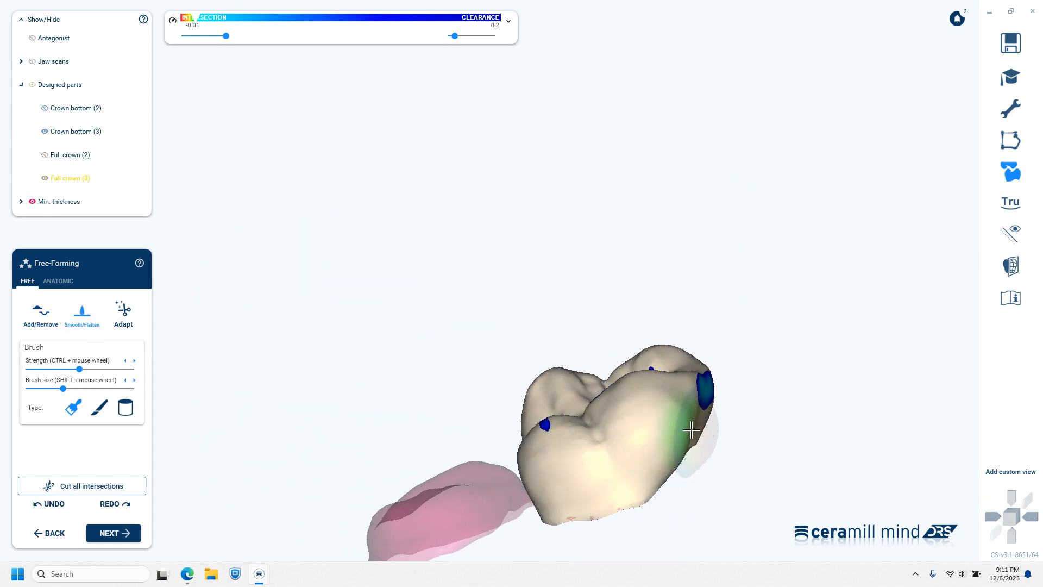
# Step: Examine Full crown (3) from the side, the underside and the contact surface facing tooth 2's minimum thickness shell
pyautogui.moveTo(691, 431); pyautogui.dragTo(620, 498, button='right')
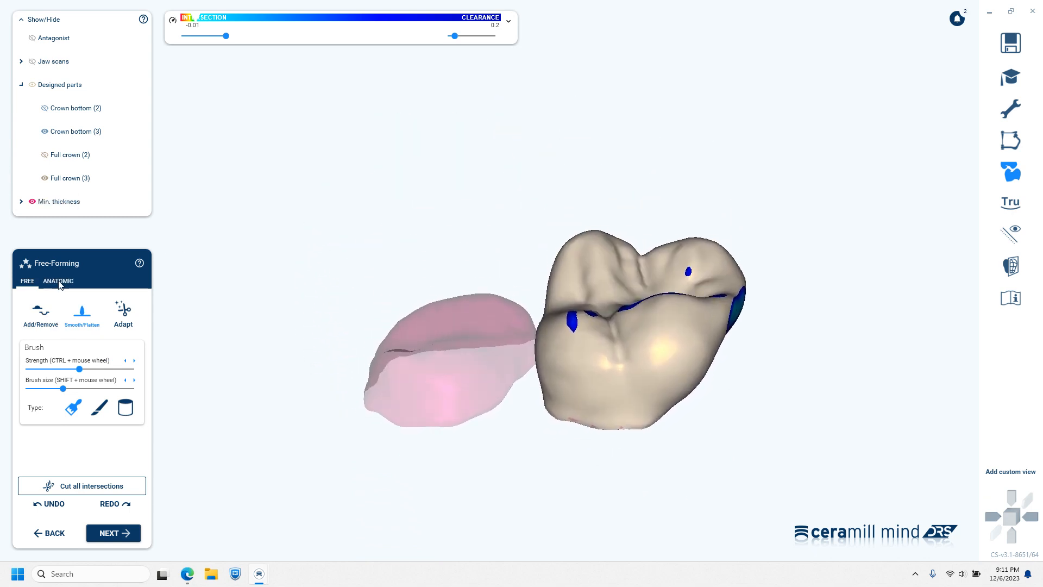
pyautogui.moveTo(677, 456); pyautogui.dragTo(672, 458, button='right')
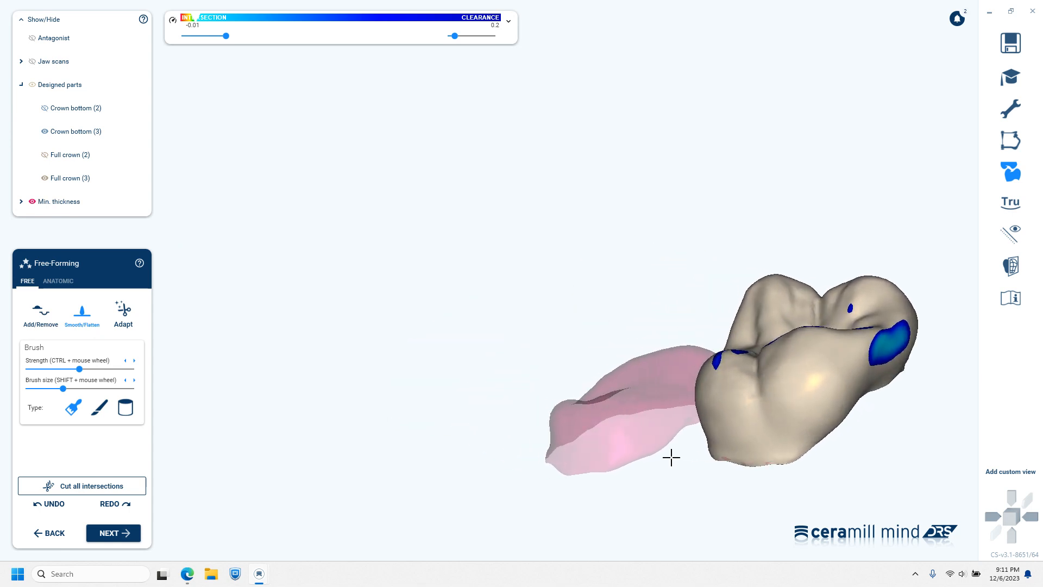
pyautogui.moveTo(810, 474); pyautogui.dragTo(878, 201, button='right')
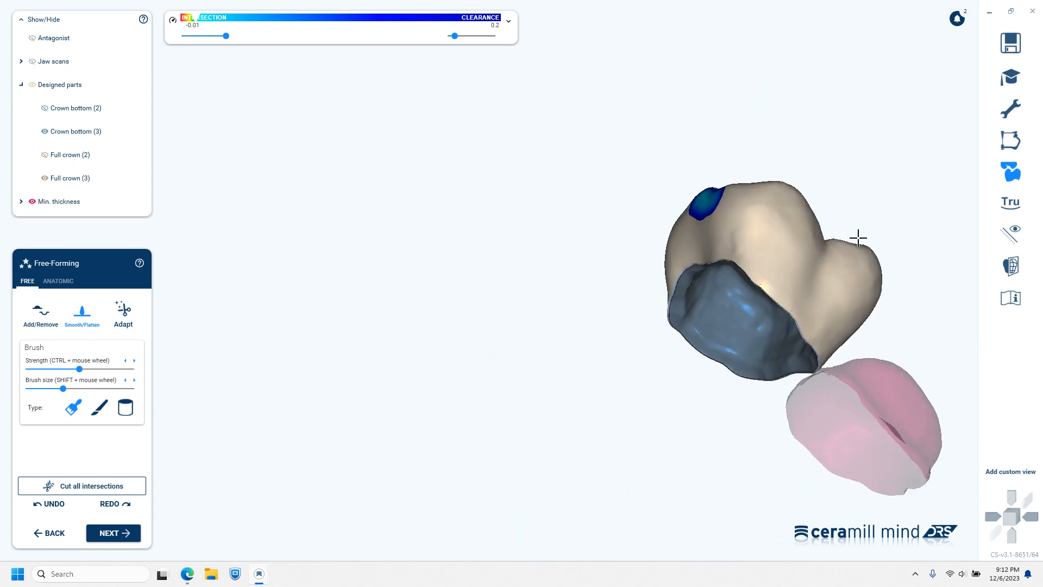
pyautogui.moveTo(858, 238); pyautogui.dragTo(633, 367, button='right')
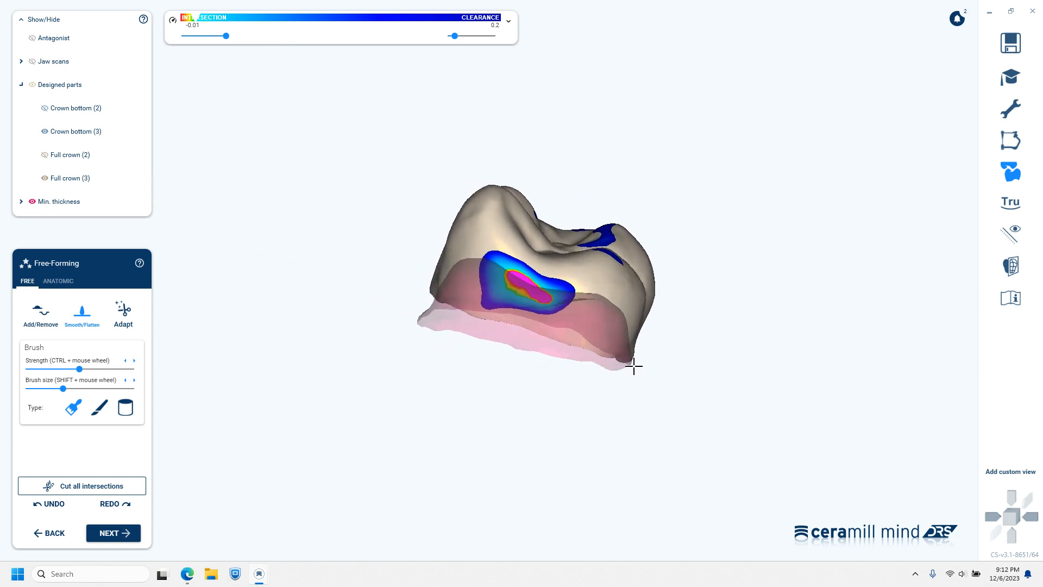
# Step: Set up anatomic cusp shaping for Full crown (3) and compare its cusps with the antagonist, hiding the antagonist again
pyautogui.click(60, 281)
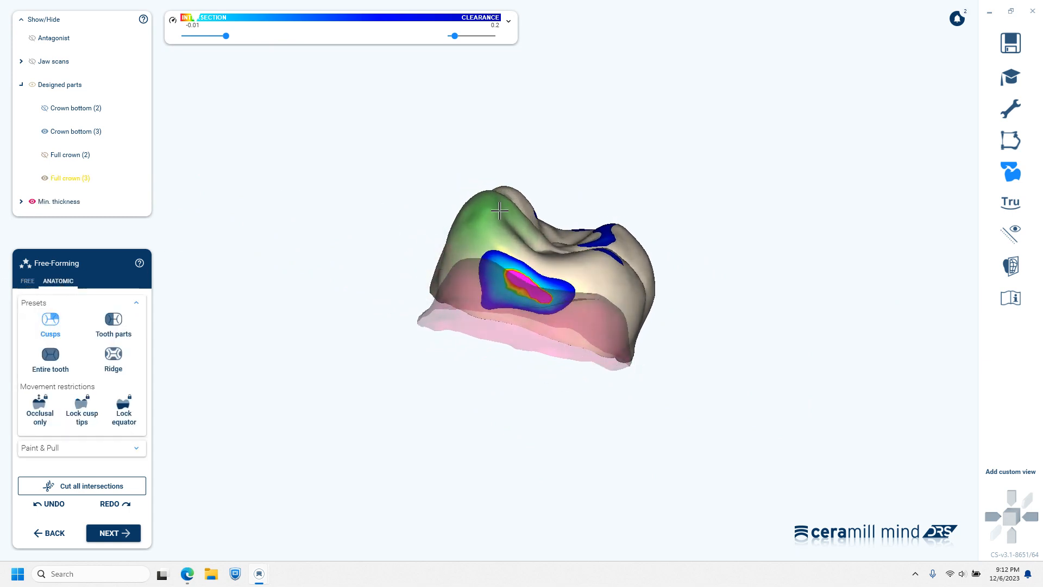
pyautogui.press('a')
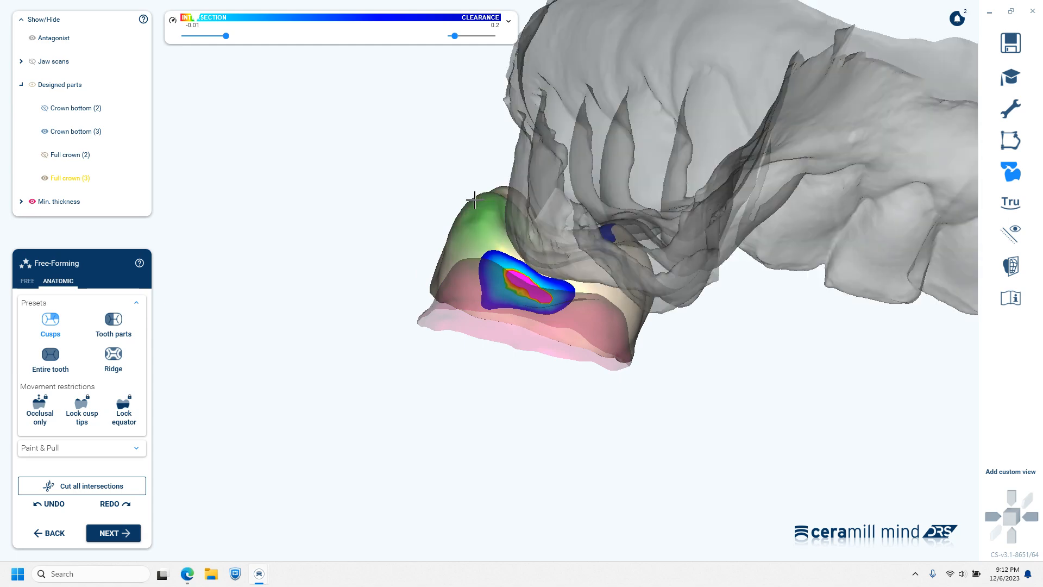
pyautogui.moveTo(661, 353); pyautogui.dragTo(660, 348, button='right')
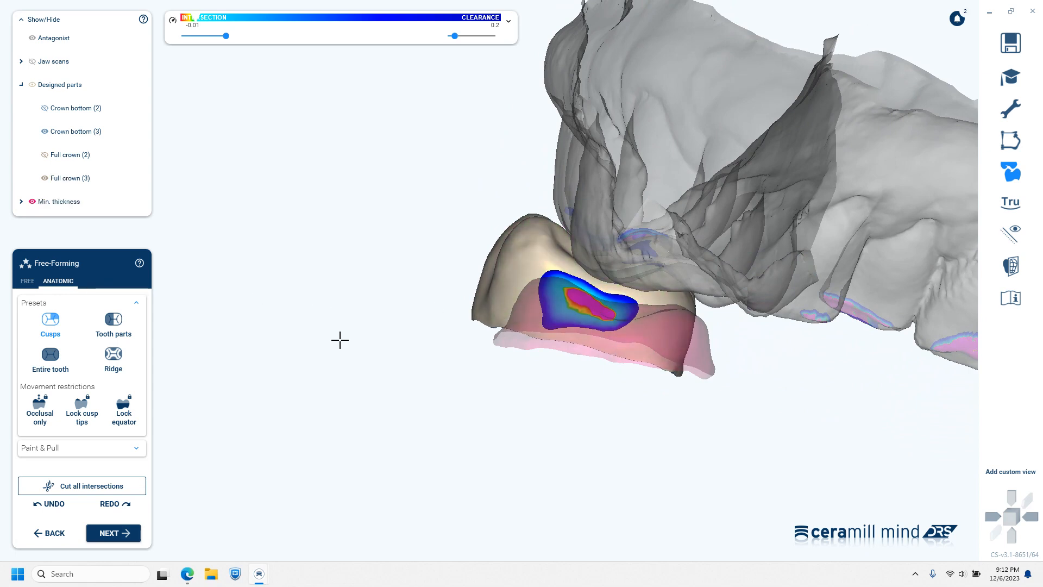
pyautogui.press('a')
pyautogui.moveTo(656, 369); pyautogui.dragTo(663, 395, button='right')
pyautogui.moveTo(663, 394); pyautogui.dragTo(727, 157, button='middle')
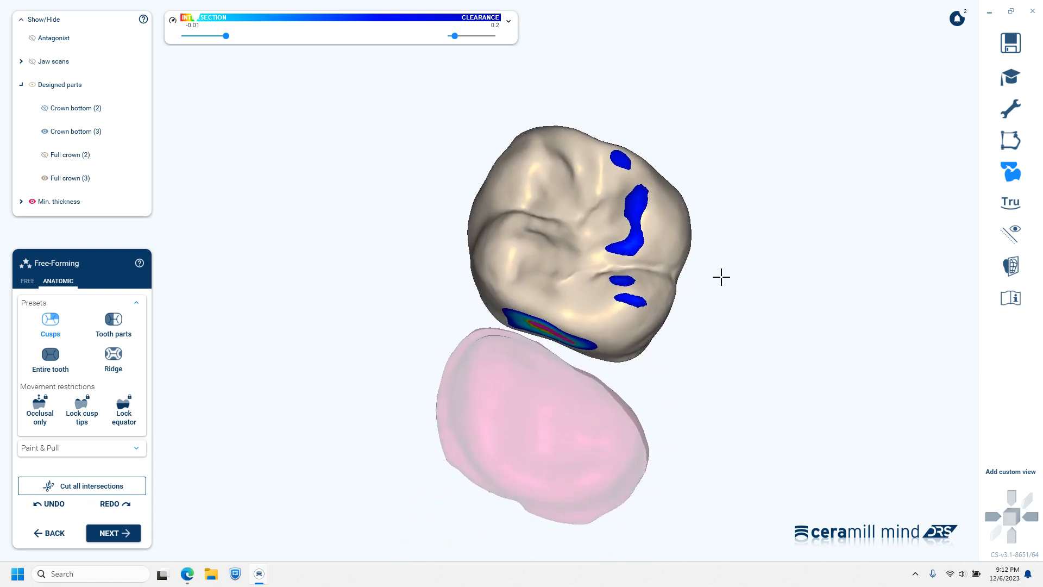
# Step: Nudge the outer cusp of Full crown (3) slightly using the anatomic Cusps preset
pyautogui.moveTo(721, 277); pyautogui.dragTo(707, 174, button='right')
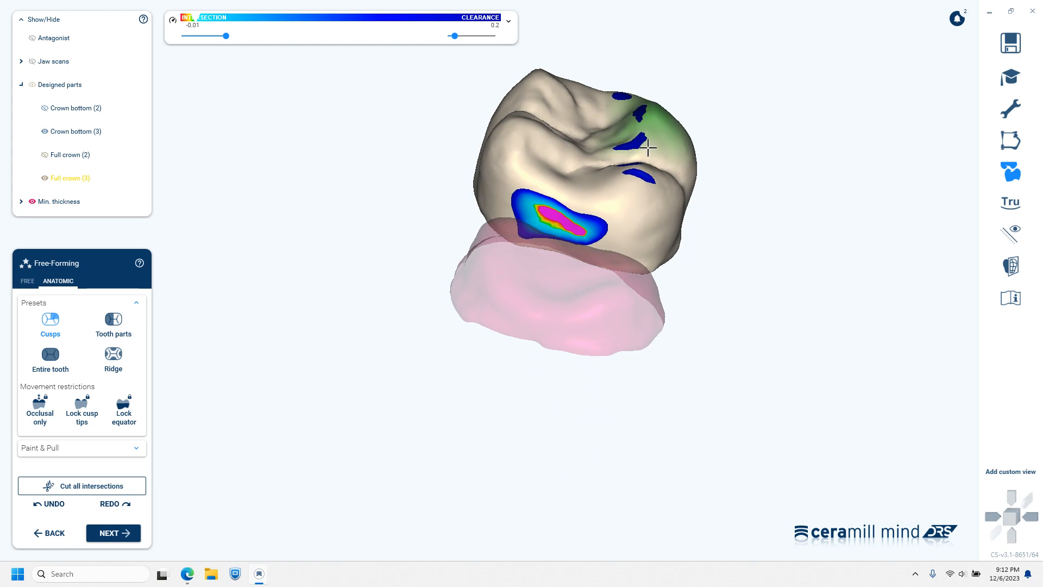
pyautogui.moveTo(647, 147); pyautogui.dragTo(650, 145)
pyautogui.moveTo(708, 261); pyautogui.dragTo(703, 308, button='right')
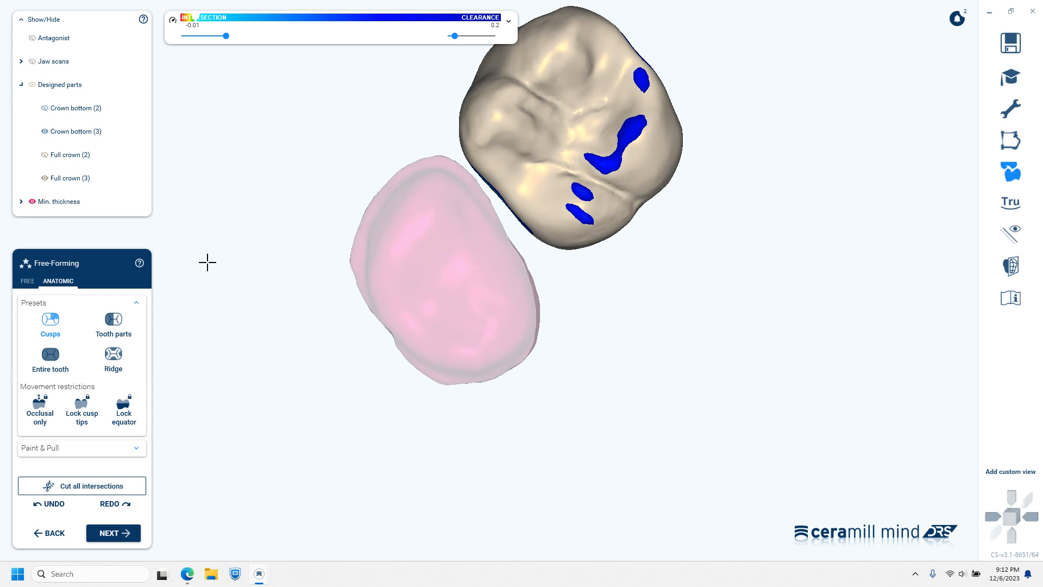
# Step: Sculpt the occlusal grooves of Full crown (3) with the fine Add/Remove brush at a slightly higher strength
pyautogui.click(20, 283)
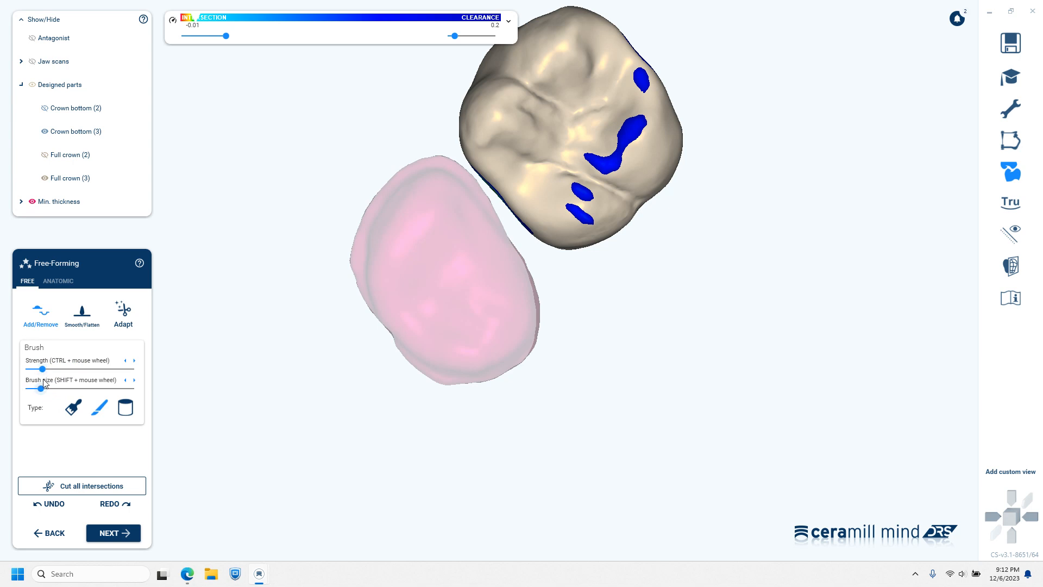
pyautogui.click(51, 370)
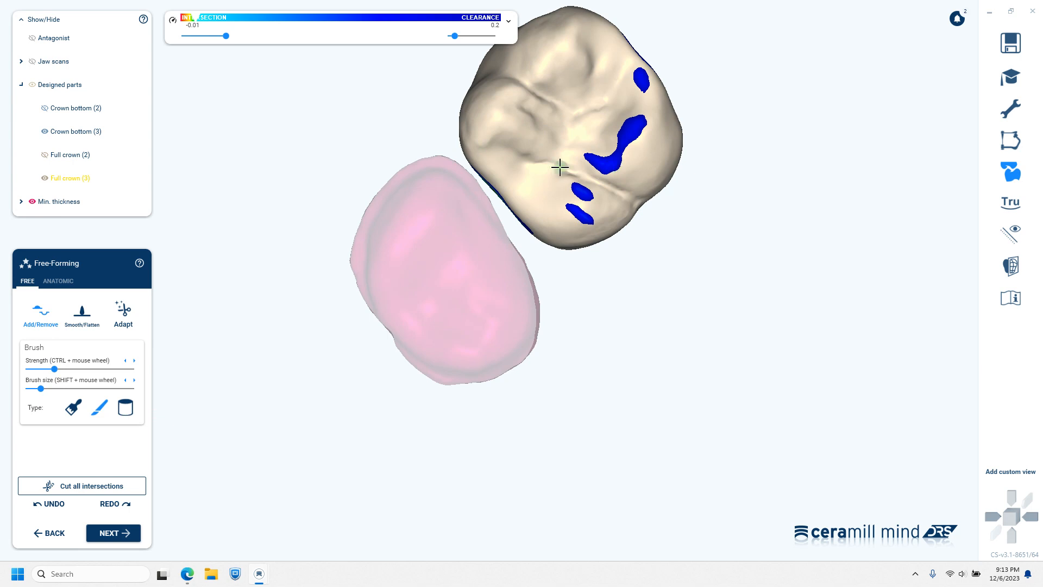
pyautogui.scroll(5, 560, 167)
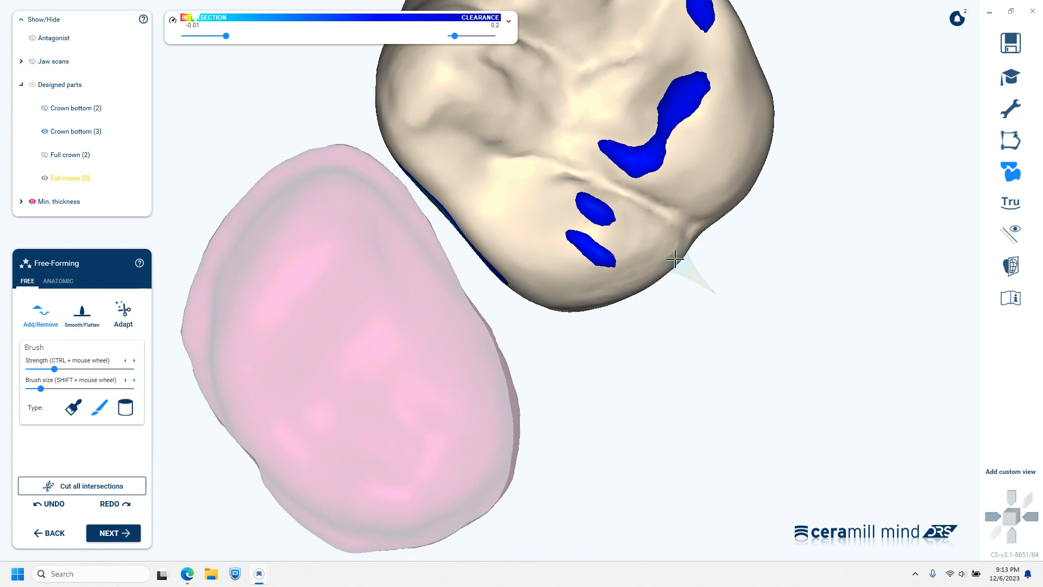
pyautogui.scroll(-3, 677, 276)
pyautogui.moveTo(710, 324); pyautogui.dragTo(750, 425, button='middle')
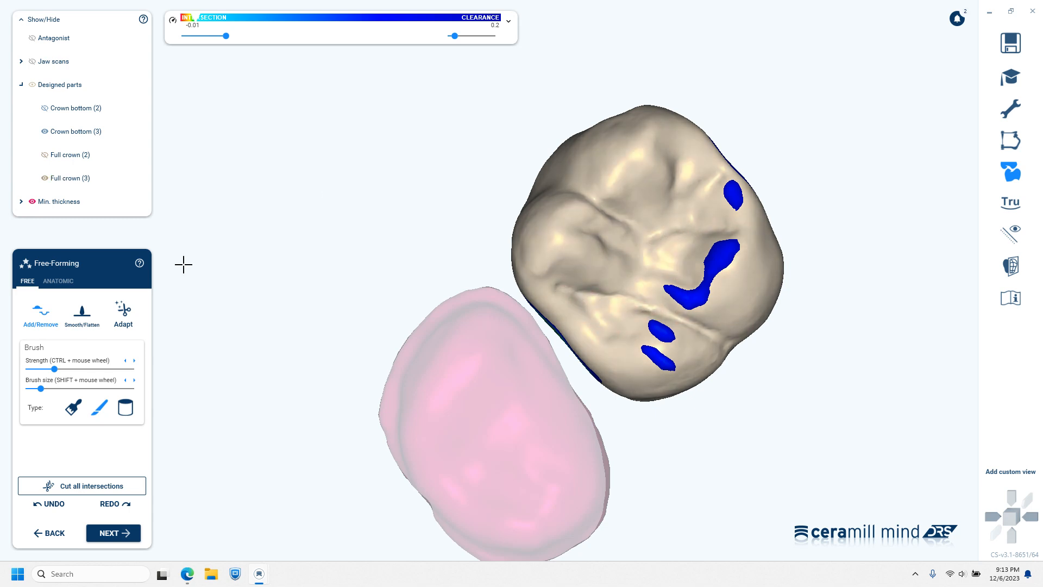
# Step: Smooth the sculpted occlusal surface and outer cusps of Full crown (3) with the broad Smooth/Flatten brush
pyautogui.click(82, 318)
pyautogui.click(67, 410)
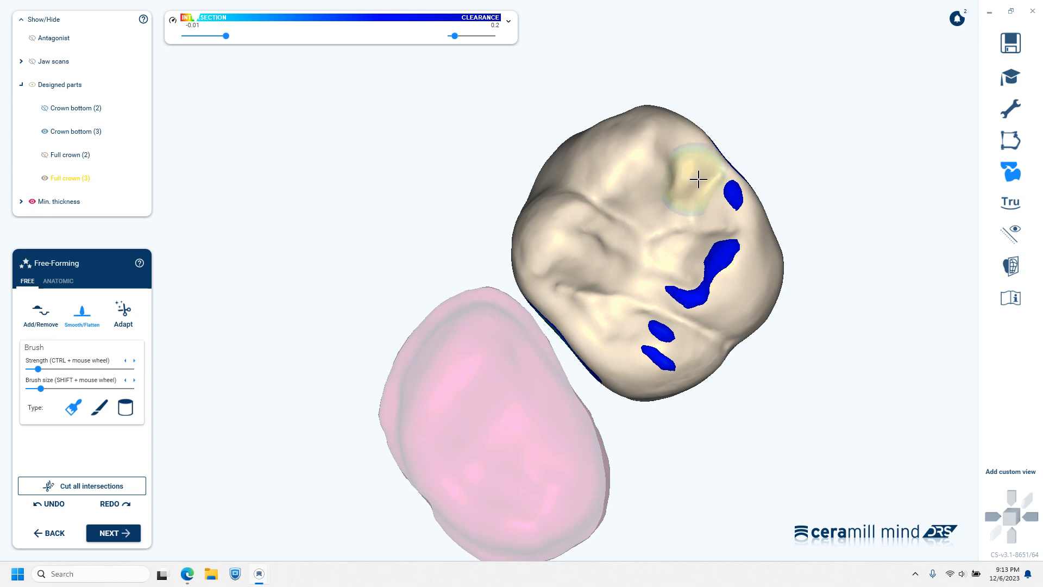
pyautogui.moveTo(804, 446)
pyautogui.mouseDown(button='right')
pyautogui.moveTo(764, 413)
pyautogui.moveTo(749, 375)
pyautogui.mouseUp(button='right')
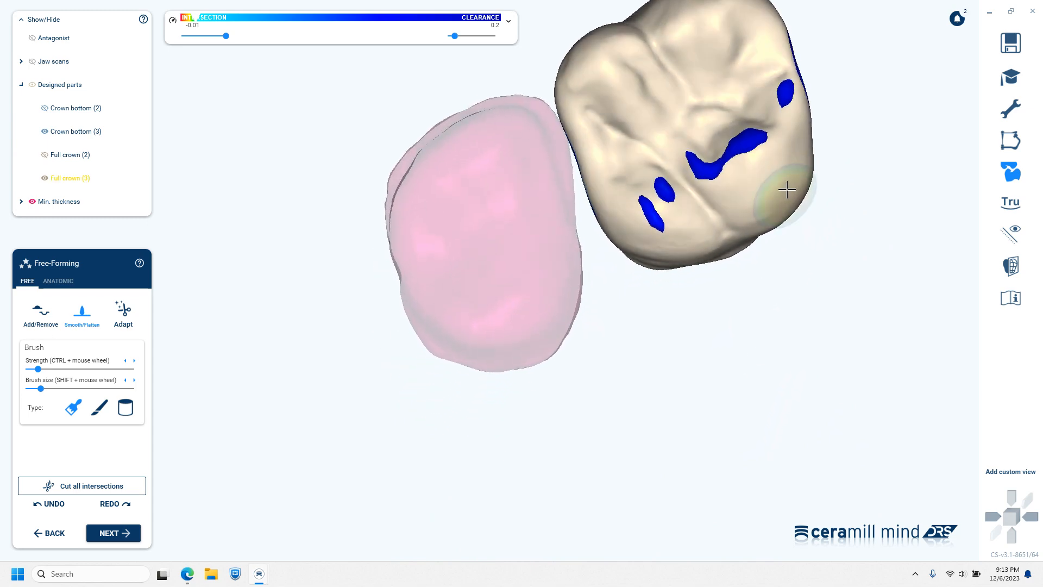
pyautogui.moveTo(787, 190); pyautogui.dragTo(831, 280, button='right')
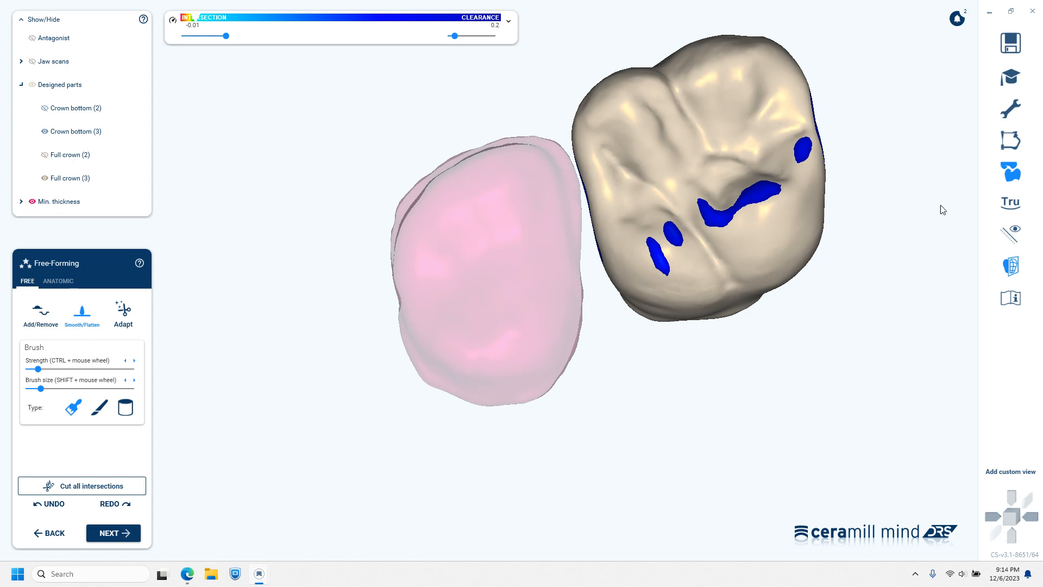
pyautogui.press('c')
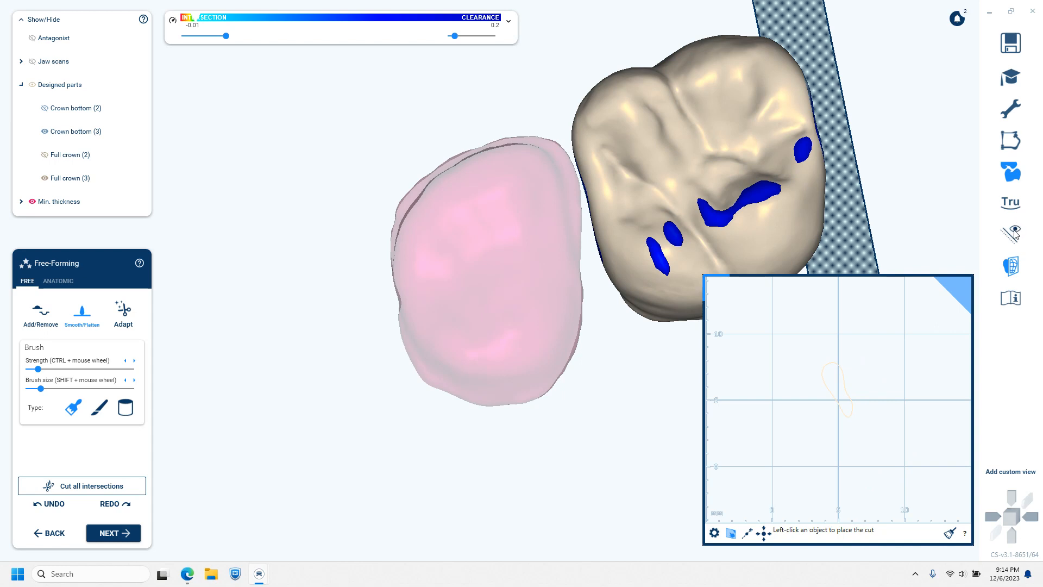
pyautogui.click(1013, 266)
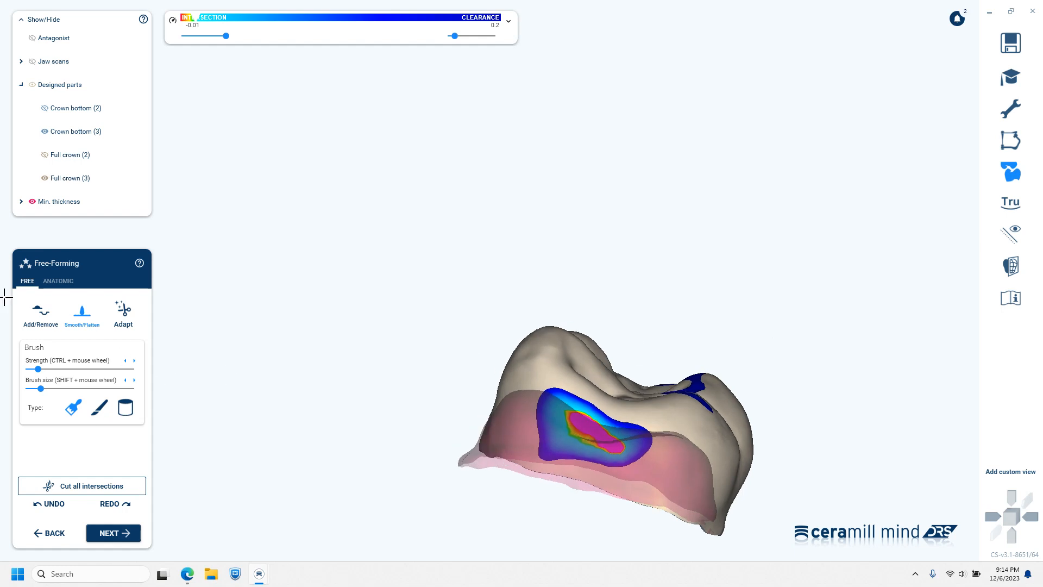
# Step: Push the outer side of Full crown (3) slightly inward with the anatomic Tooth parts preset
pyautogui.click(58, 281)
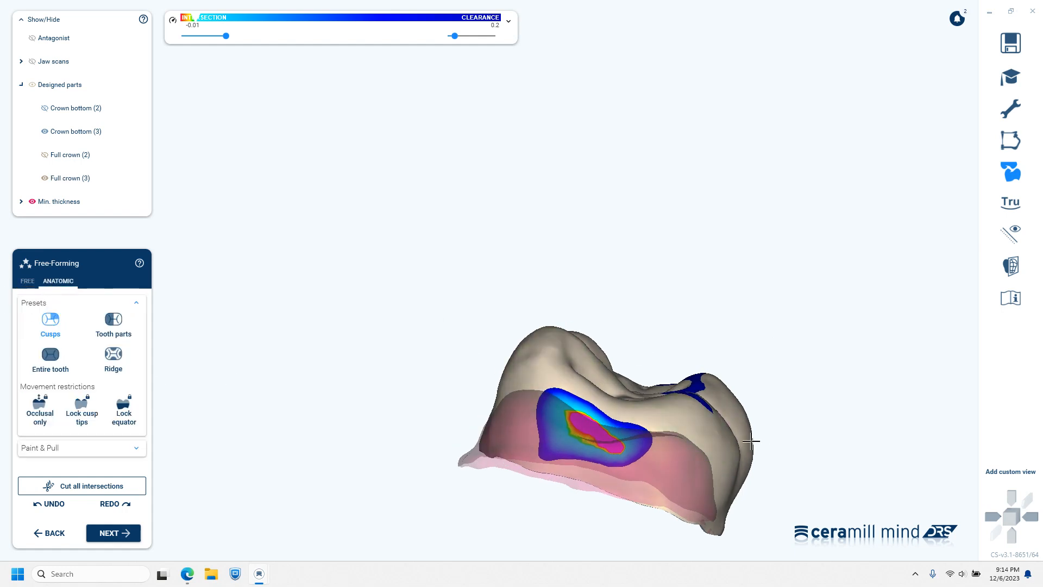
pyautogui.click(119, 329)
pyautogui.moveTo(787, 376); pyautogui.dragTo(777, 372, button='right')
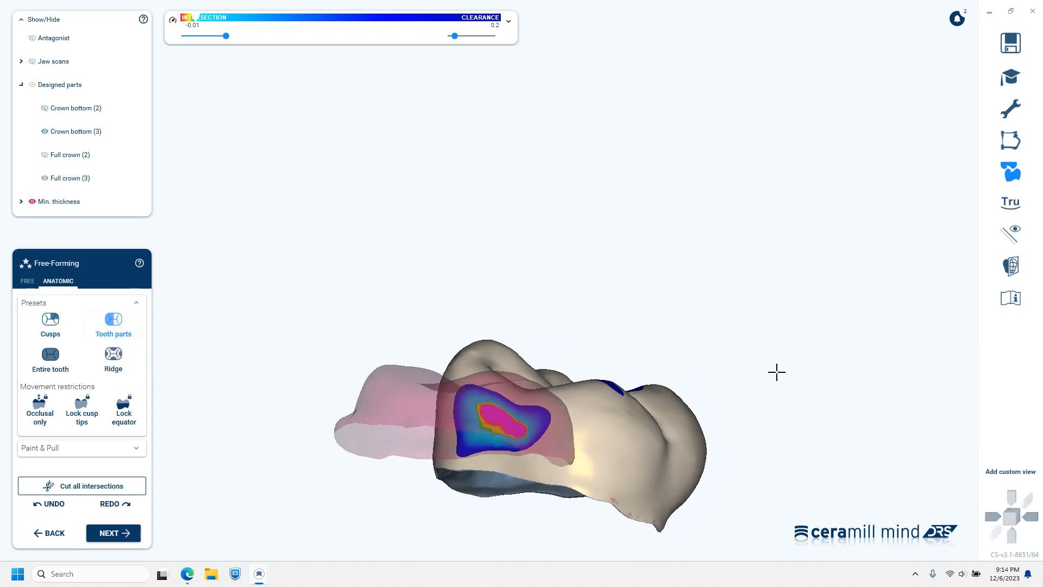
pyautogui.moveTo(694, 445); pyautogui.dragTo(685, 444)
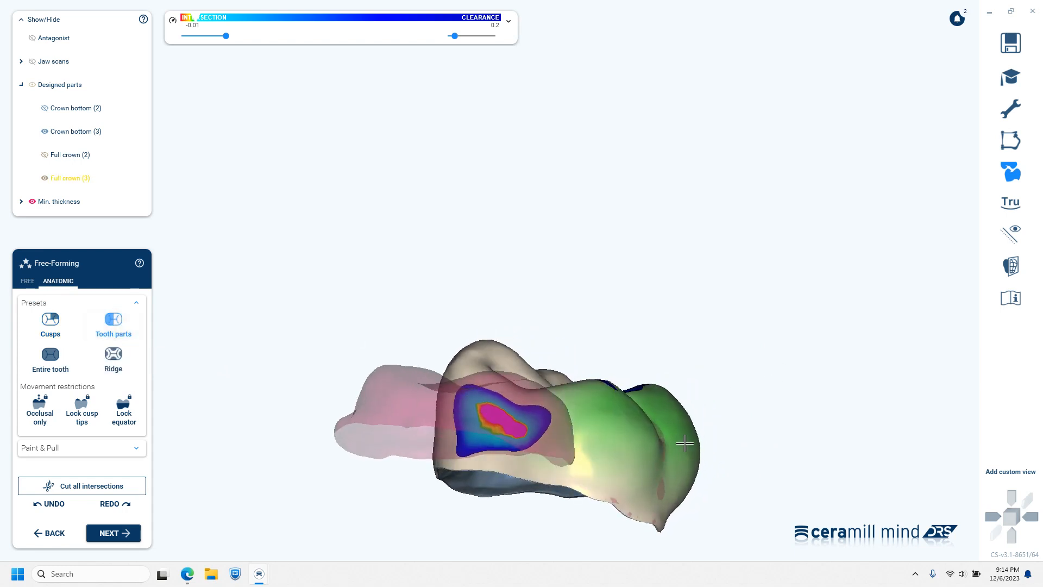
pyautogui.moveTo(761, 454); pyautogui.dragTo(761, 455, button='right')
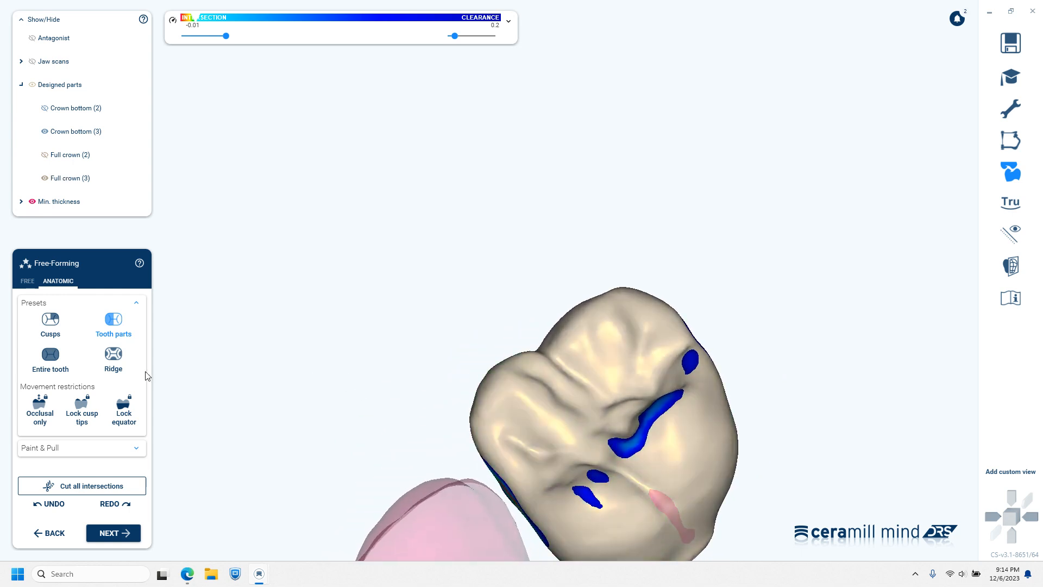
# Step: Refine the outer cusps of Full crown (3) with the Cusps preset, showing the jaw scans to compare with the neighbouring tooth
pyautogui.click(43, 321)
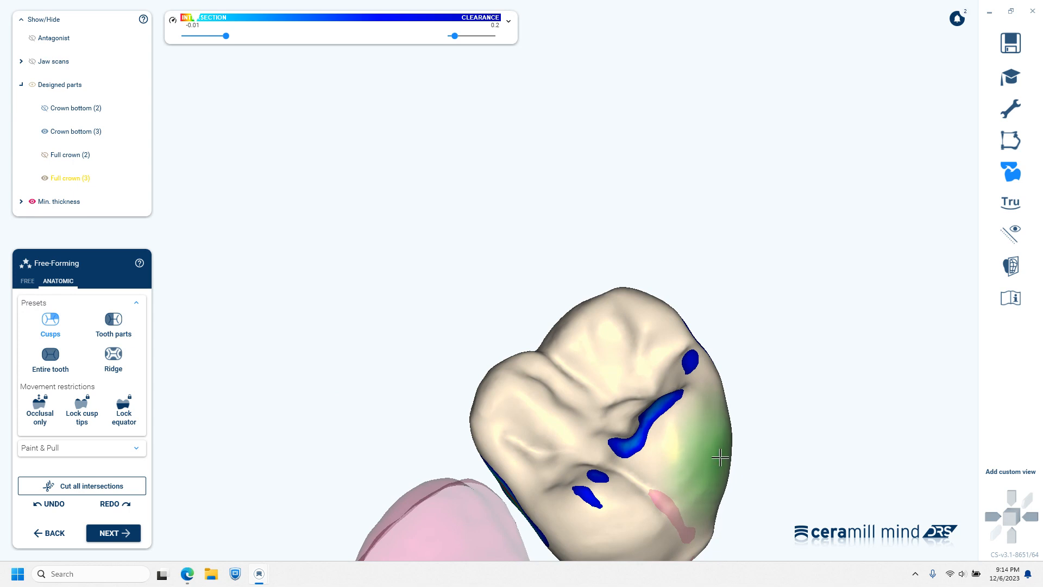
pyautogui.moveTo(720, 458); pyautogui.dragTo(737, 437, button='right')
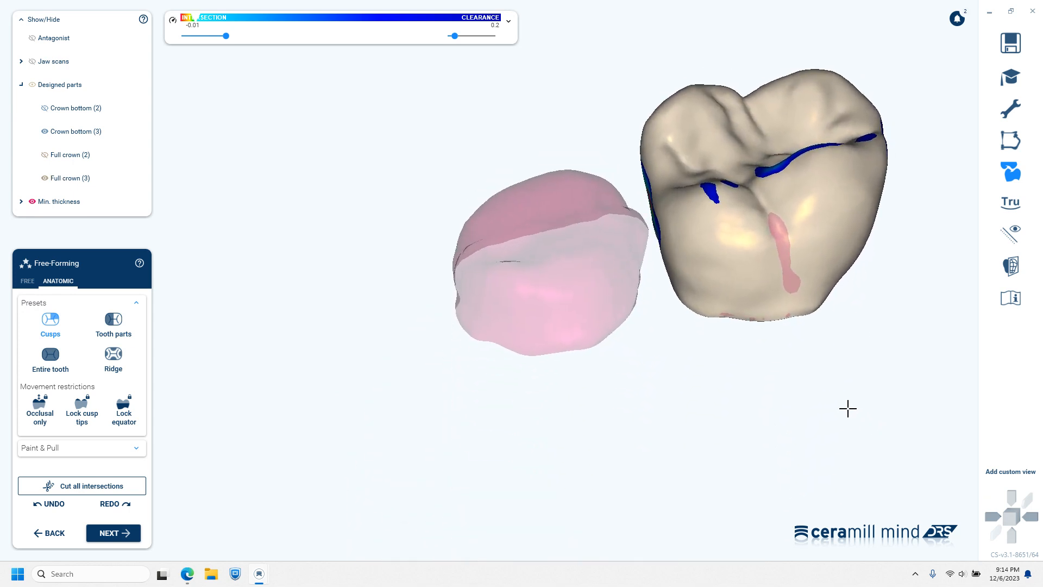
pyautogui.press('j')
pyautogui.moveTo(910, 342); pyautogui.dragTo(904, 319, button='right')
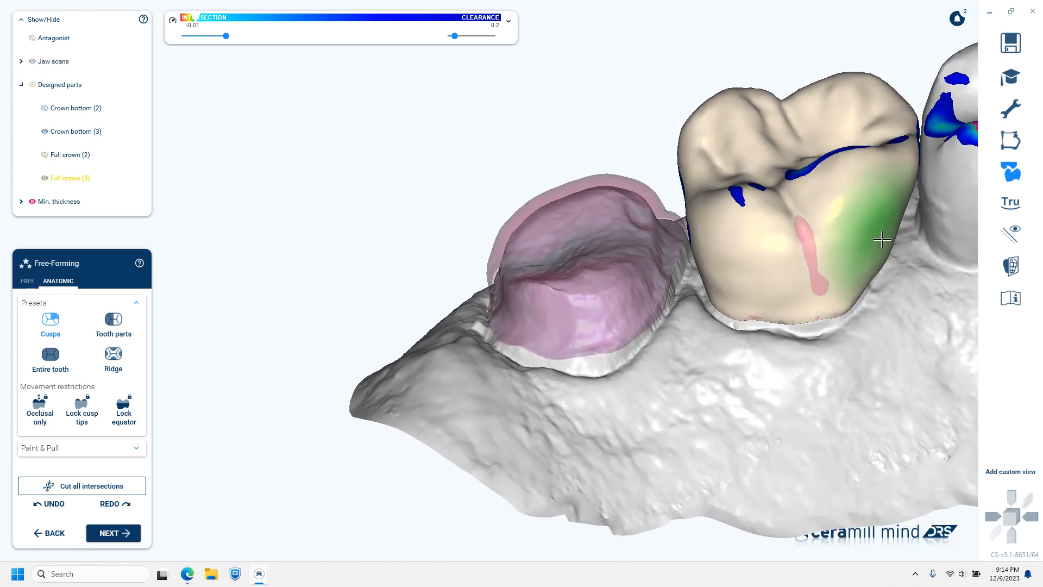
pyautogui.moveTo(925, 257); pyautogui.dragTo(842, 397, button='right')
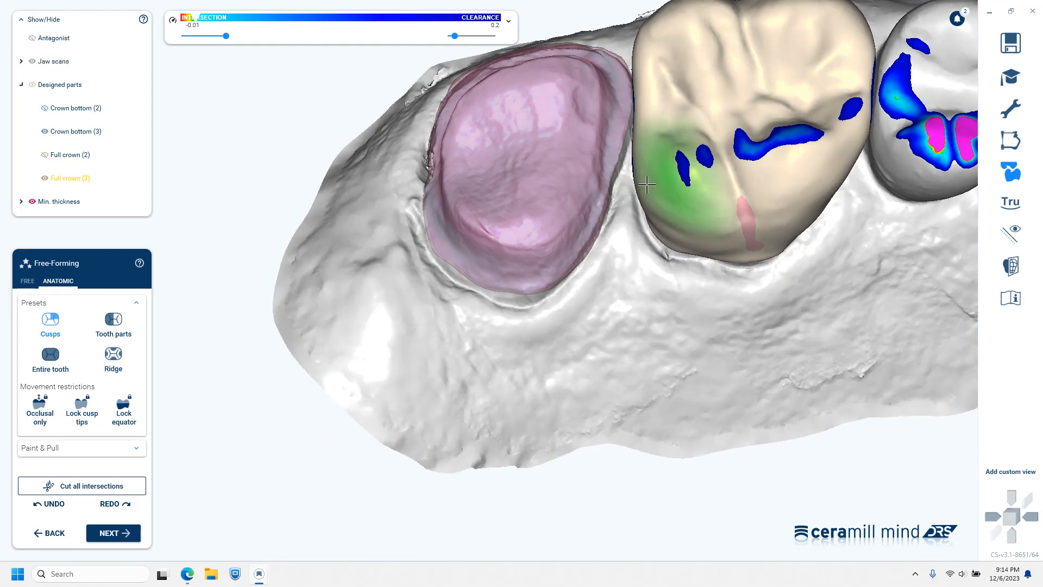
pyautogui.scroll(-3, 832, 286)
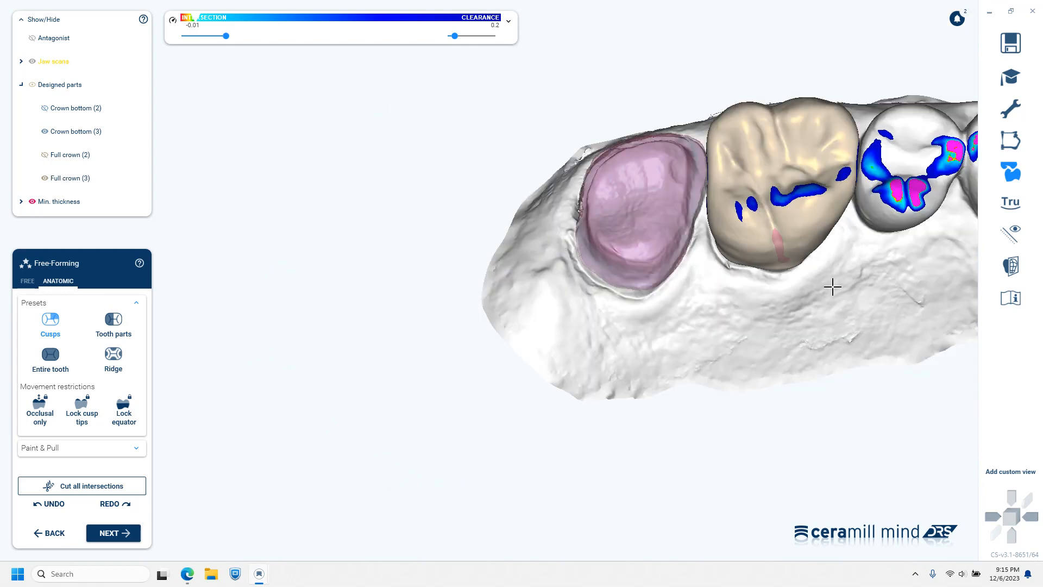
pyautogui.moveTo(835, 291); pyautogui.dragTo(833, 294, button='right')
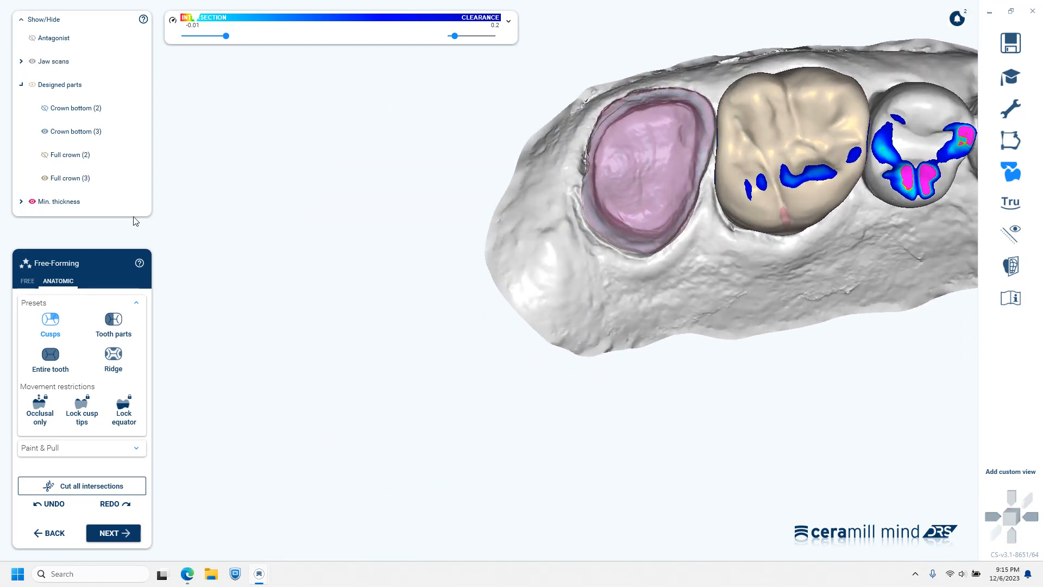
# Step: Show Full crown (2) on the jaw scan, hiding Full crown (3) briefly before displaying both crowns together
pyautogui.click(41, 179)
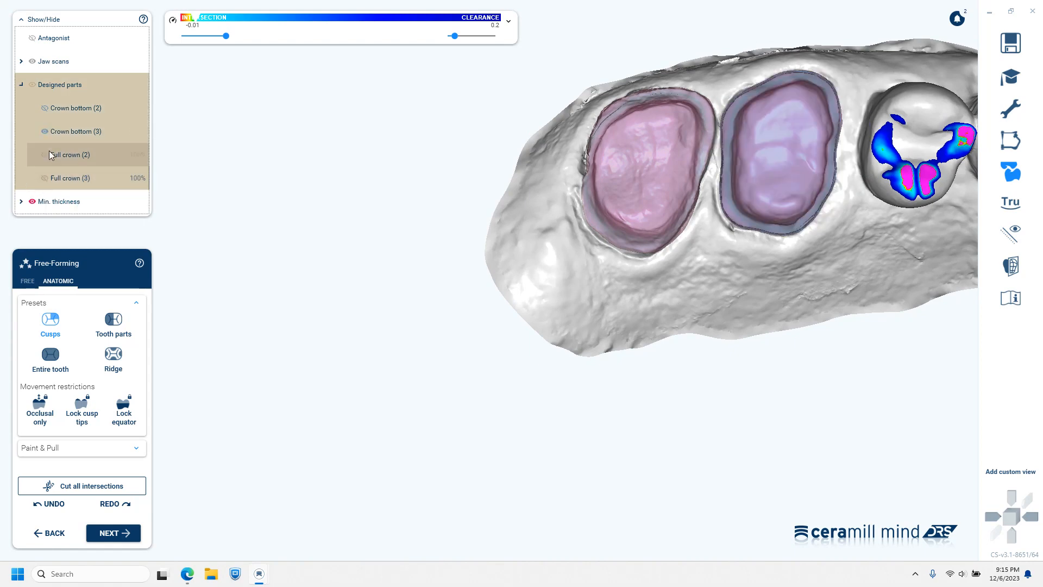
pyautogui.click(44, 154)
pyautogui.moveTo(716, 303); pyautogui.dragTo(710, 305, button='right')
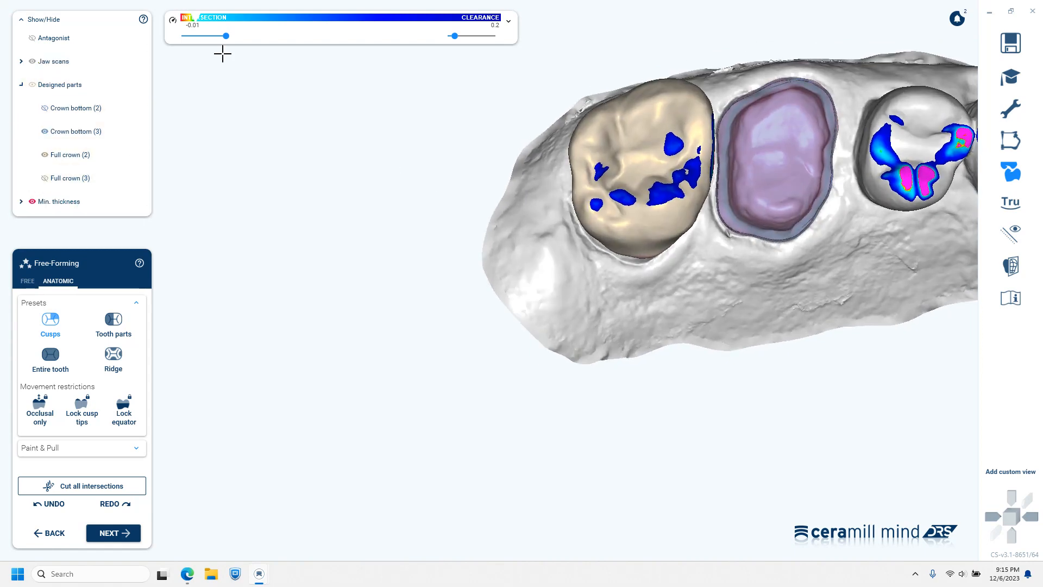
pyautogui.click(44, 178)
pyautogui.moveTo(689, 280); pyautogui.dragTo(692, 271, button='right')
# Step: Reshape the cusps of Full crown (2) with the Cusps preset to match the contour of Full crown (3)
pyautogui.moveTo(712, 146); pyautogui.dragTo(713, 153)
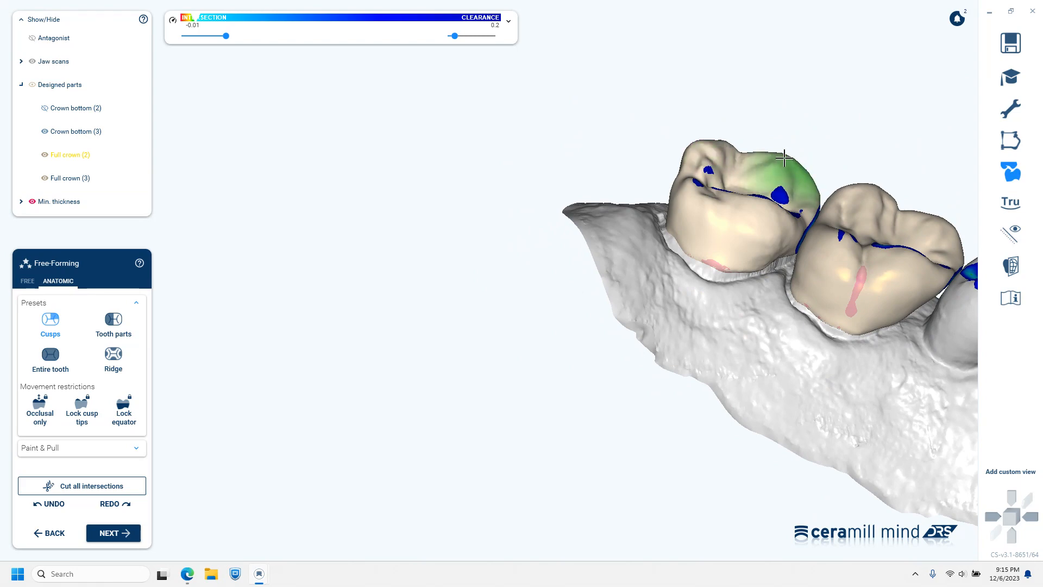
pyautogui.moveTo(784, 158); pyautogui.dragTo(765, 233, button='right')
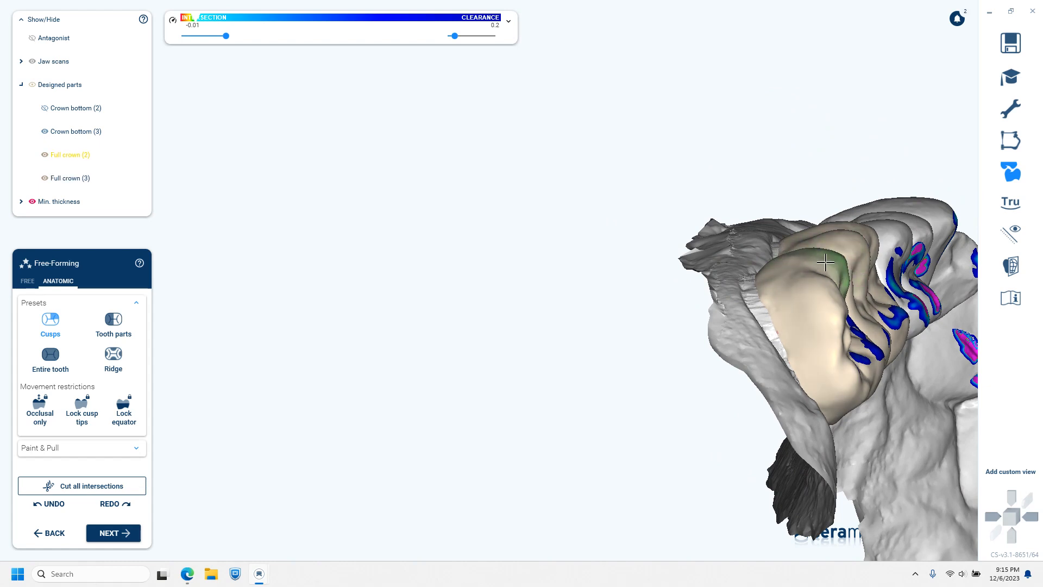
pyautogui.moveTo(824, 361); pyautogui.dragTo(796, 369, button='right')
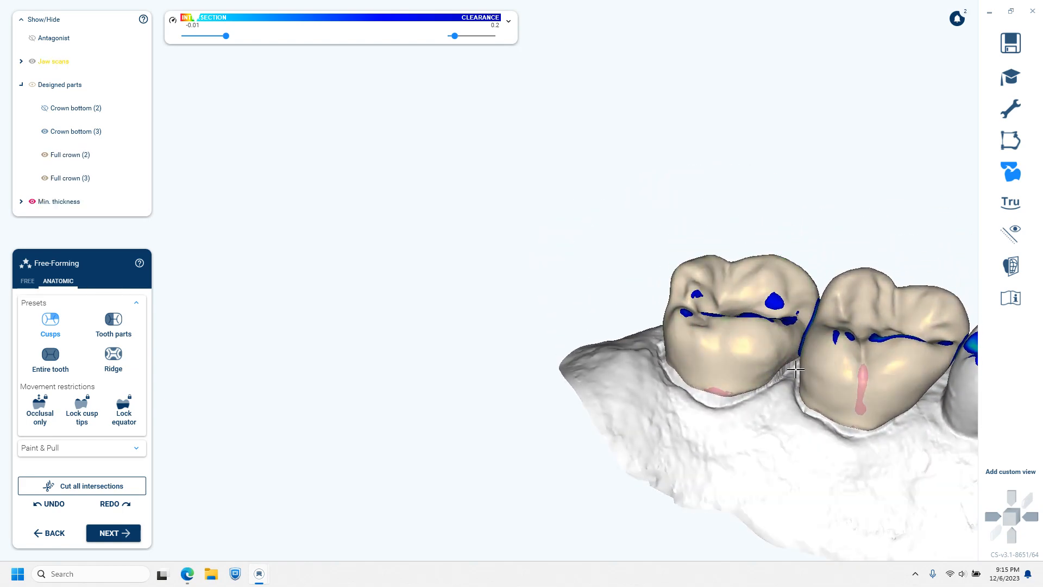
pyautogui.moveTo(794, 427); pyautogui.dragTo(776, 364, button='middle')
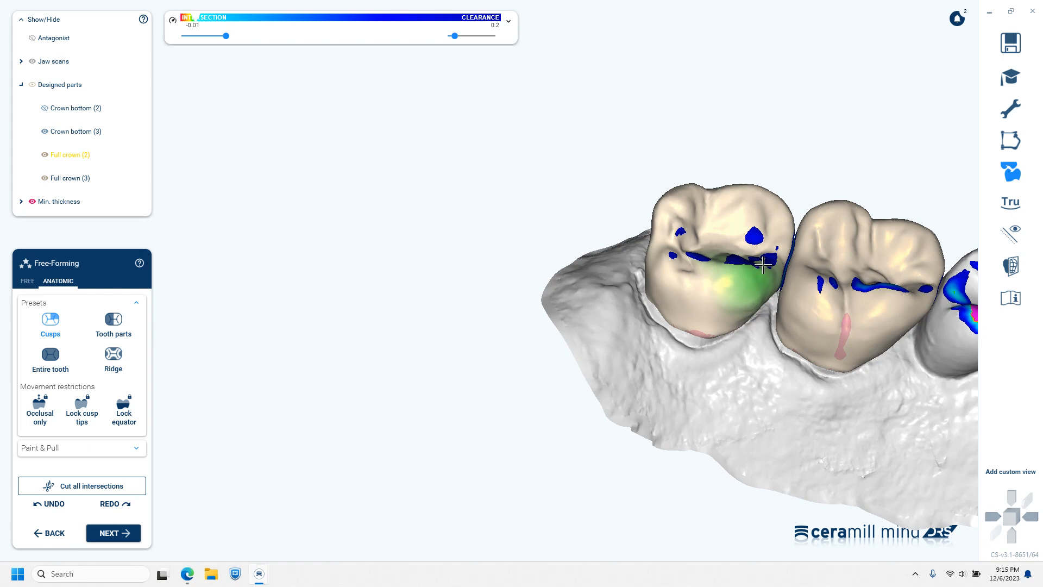
pyautogui.moveTo(772, 328); pyautogui.dragTo(770, 335, button='right')
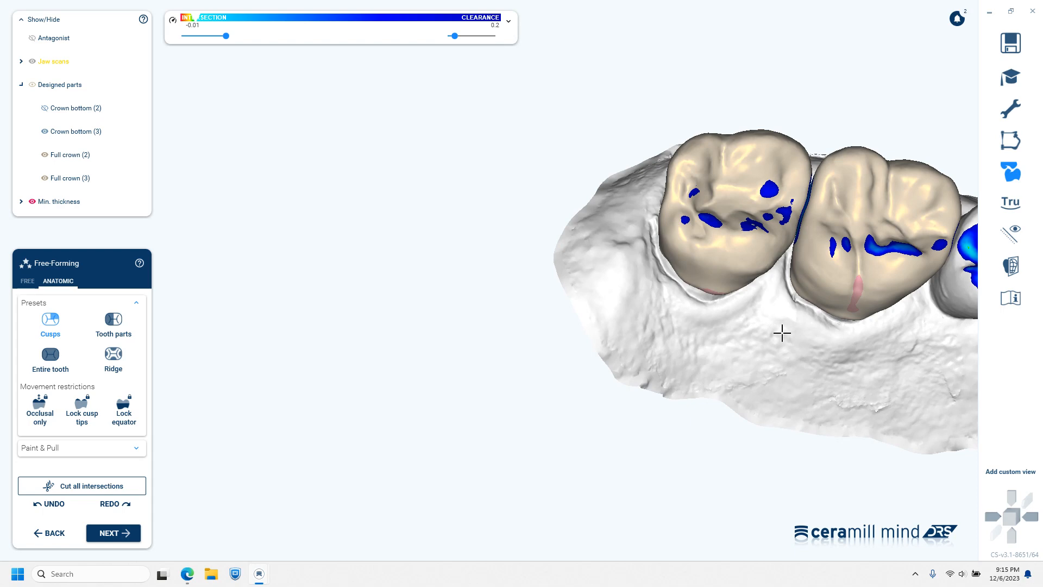
pyautogui.moveTo(777, 307); pyautogui.dragTo(670, 363, button='right')
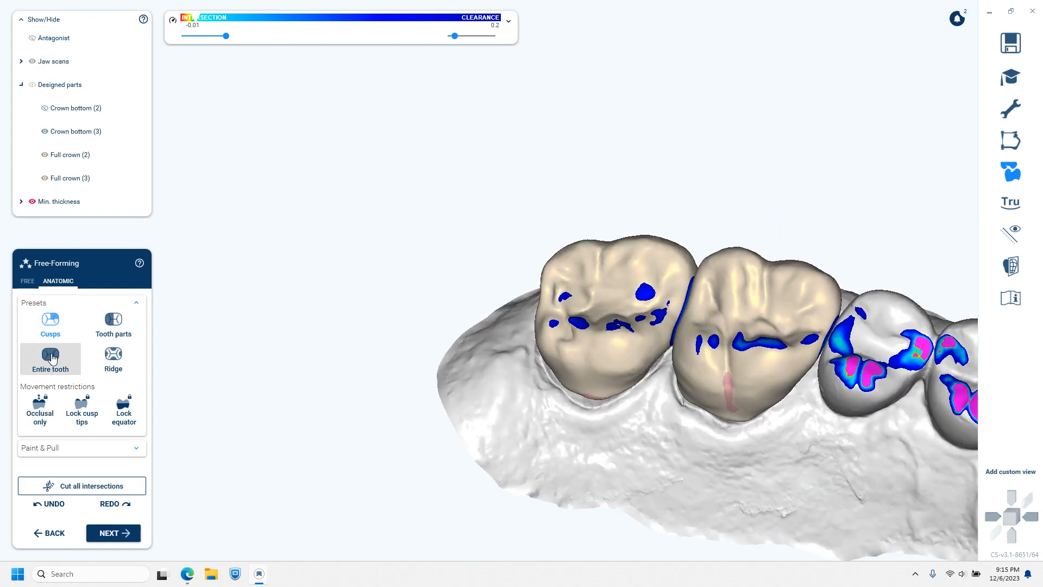
# Step: Sculpt the chewing surface of Full crown (2) with the free Add/Remove brush at a higher brush strength
pyautogui.click(113, 355)
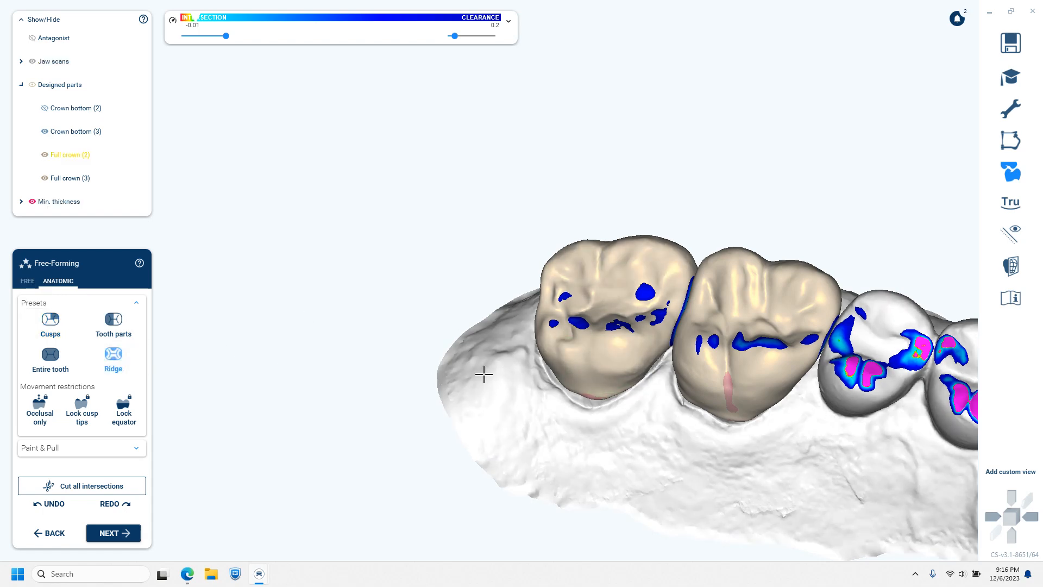
pyautogui.click(29, 281)
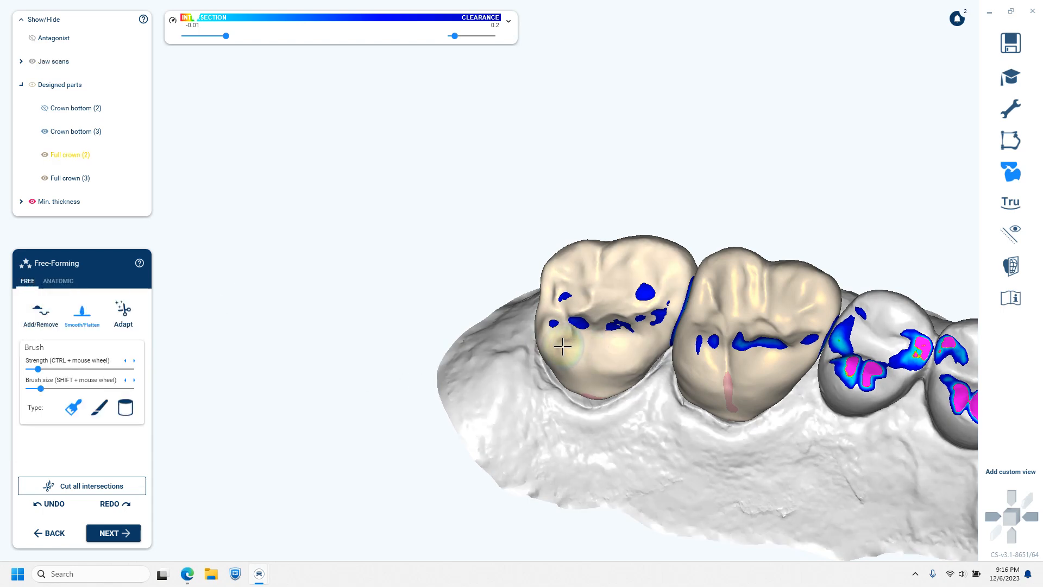
pyautogui.moveTo(677, 467)
pyautogui.mouseDown(button='right')
pyautogui.moveTo(670, 498)
pyautogui.moveTo(683, 505)
pyautogui.moveTo(739, 445)
pyautogui.moveTo(507, 375)
pyautogui.moveTo(491, 384)
pyautogui.moveTo(748, 426)
pyautogui.moveTo(789, 466)
pyautogui.moveTo(566, 323)
pyautogui.moveTo(551, 328)
pyautogui.mouseUp(button='right')
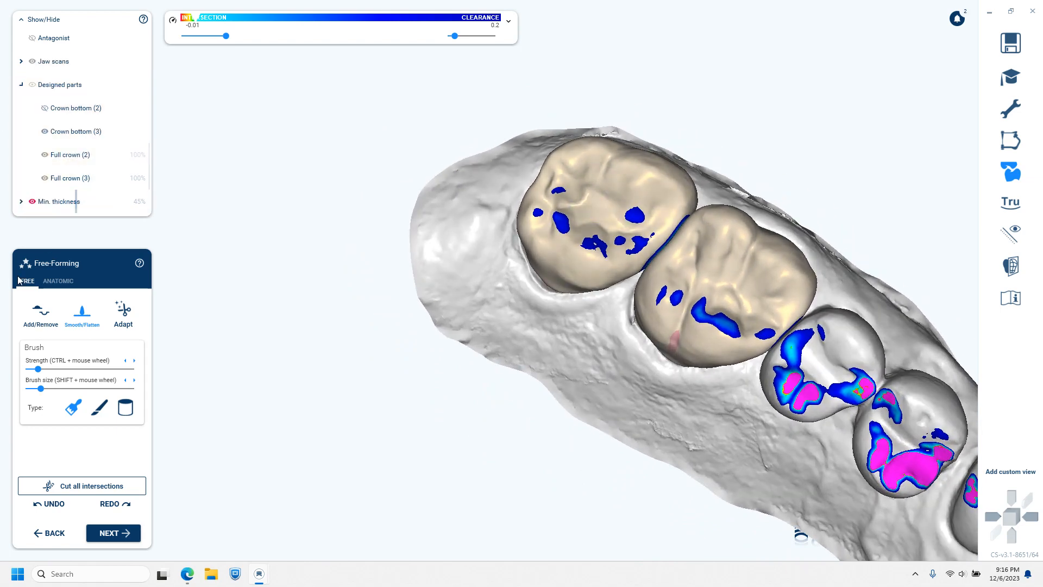
pyautogui.click(41, 313)
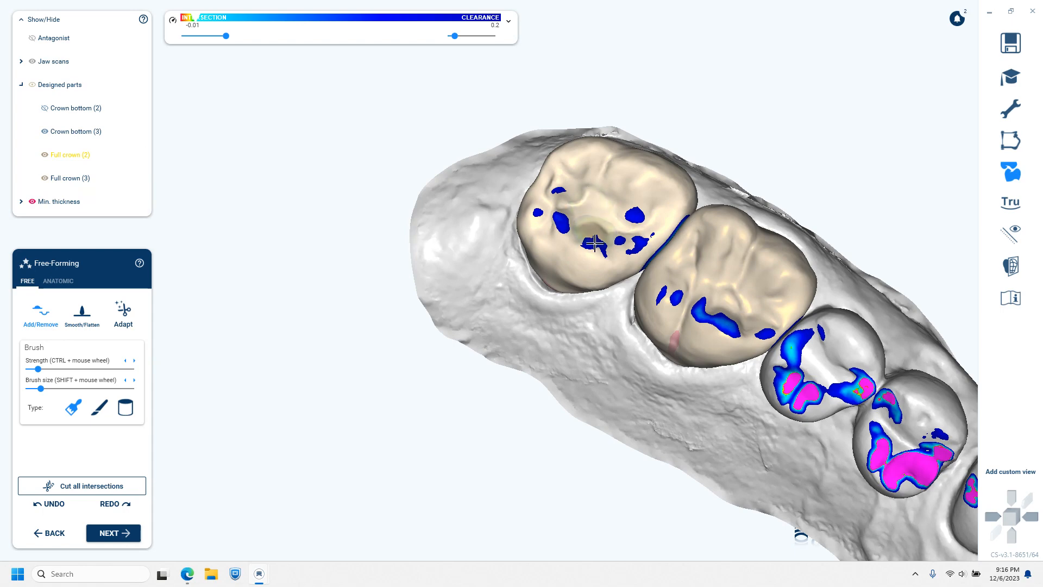
pyautogui.moveTo(594, 240); pyautogui.dragTo(593, 331, button='right')
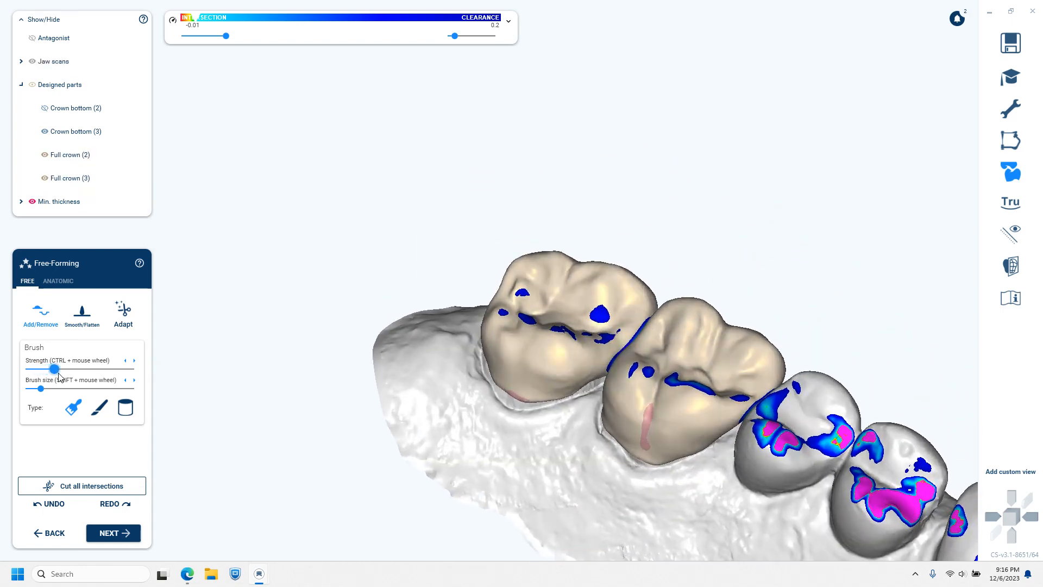
pyautogui.moveTo(58, 373); pyautogui.dragTo(61, 373)
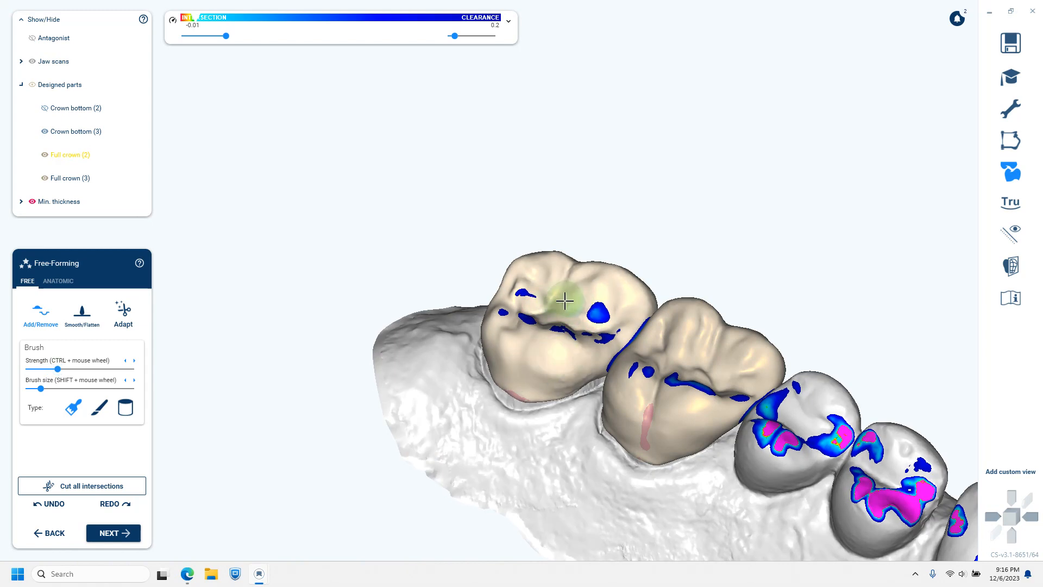
pyautogui.moveTo(551, 307)
pyautogui.mouseDown(button='right')
pyautogui.moveTo(570, 440)
pyautogui.moveTo(605, 386)
pyautogui.moveTo(600, 417)
pyautogui.moveTo(582, 403)
pyautogui.moveTo(588, 340)
pyautogui.mouseUp(button='right')
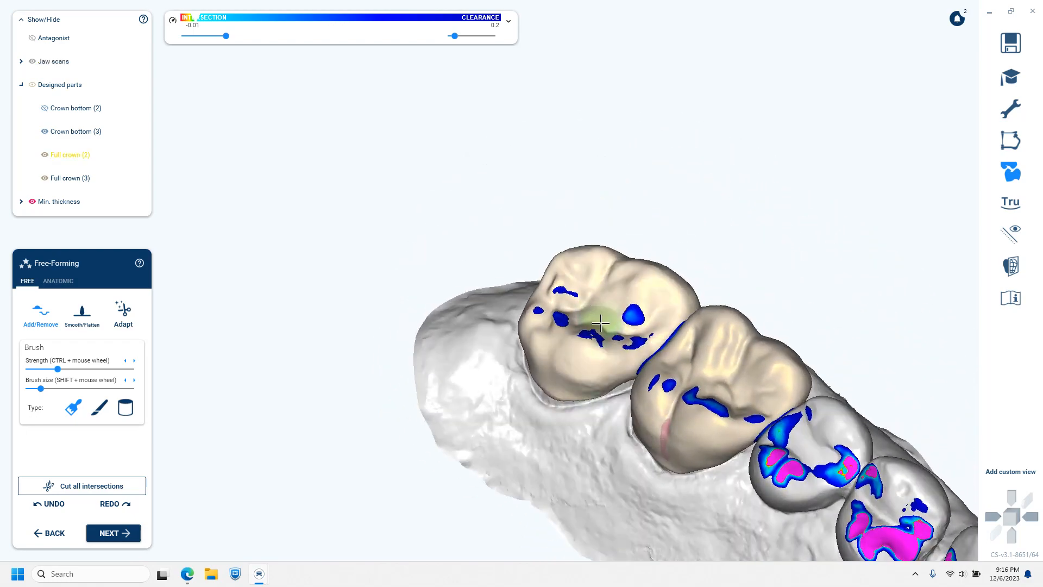
pyautogui.moveTo(620, 377); pyautogui.dragTo(626, 418, button='right')
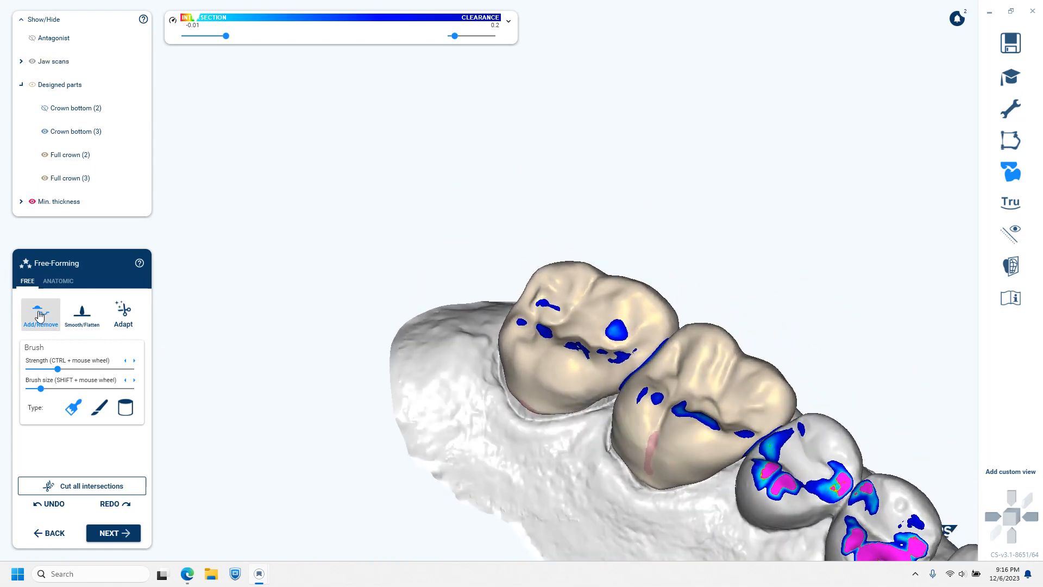
# Step: Adjust the ridges around the central fossa of Full crown (2) with the anatomic Ridge preset
pyautogui.click(58, 281)
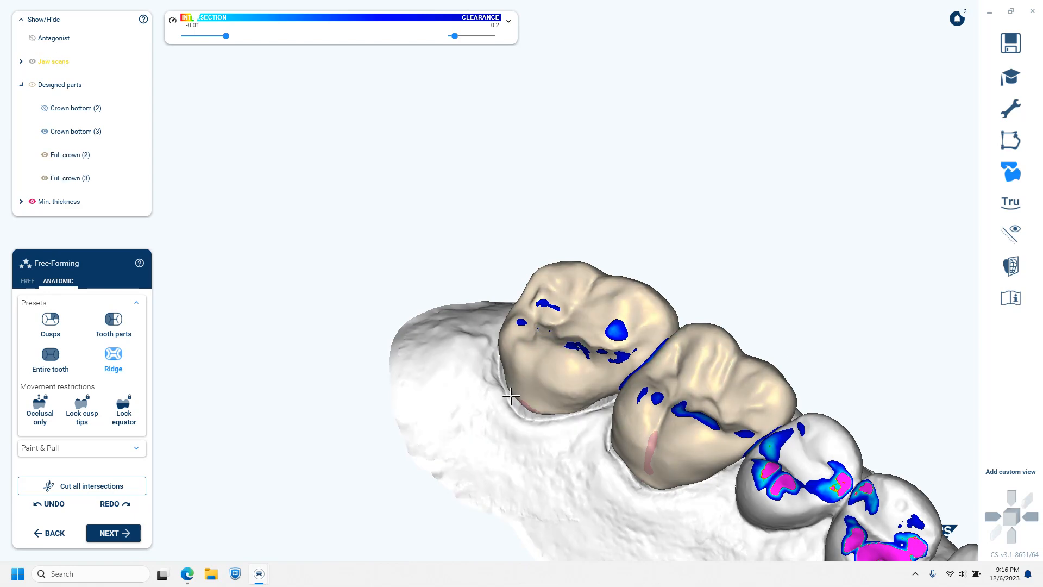
pyautogui.moveTo(563, 427); pyautogui.dragTo(564, 427, button='right')
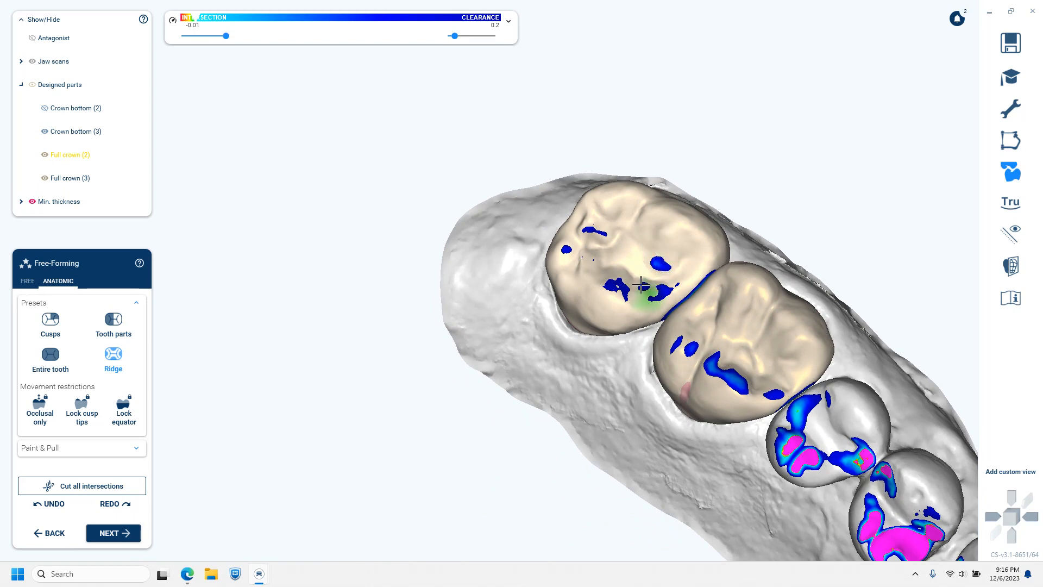
pyautogui.moveTo(640, 287); pyautogui.dragTo(625, 353, button='right')
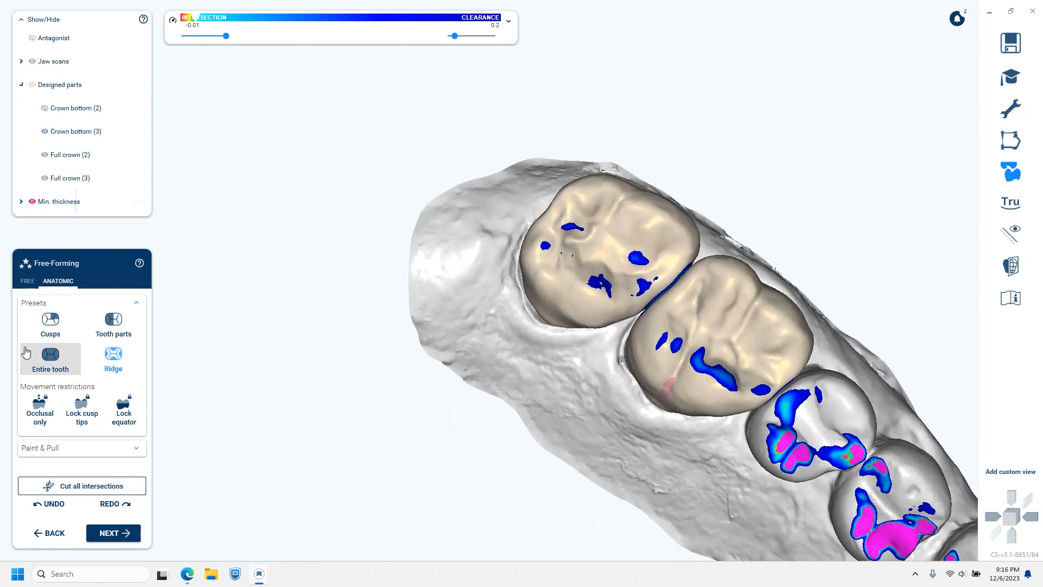
# Step: Carve fine grooves and ridges into the chewing surface of Full crown (2) with the free Add/Remove tool and the thin brush type
pyautogui.click(26, 282)
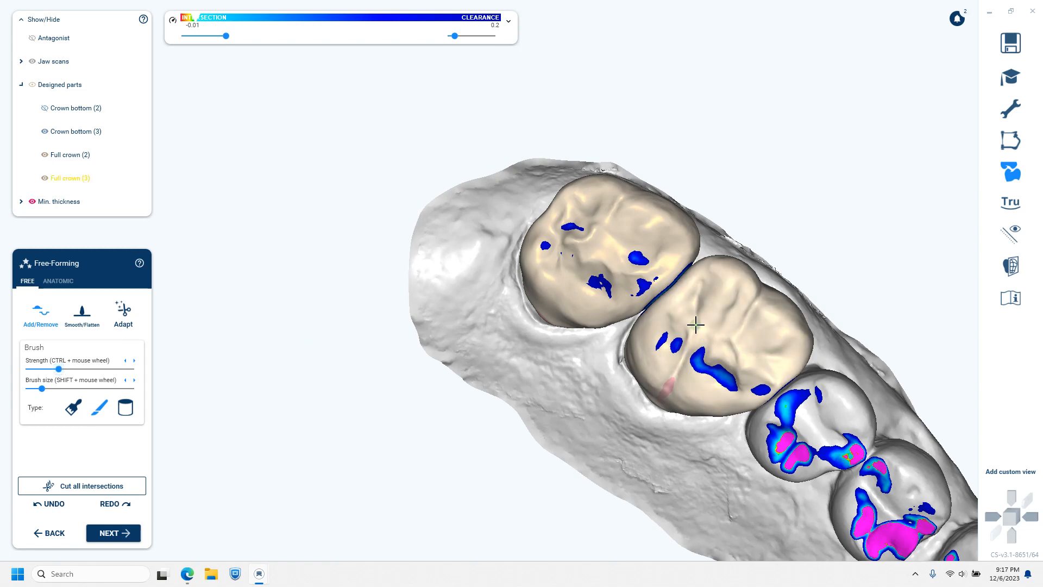
pyautogui.scroll(4, 659, 298)
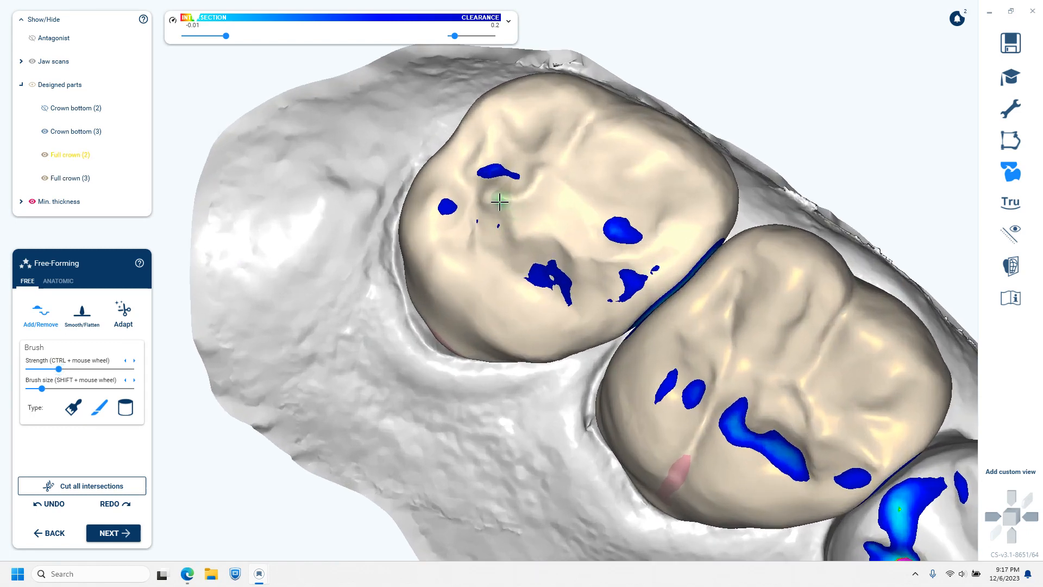
pyautogui.moveTo(520, 205)
pyautogui.mouseDown()
pyautogui.moveTo(552, 181)
pyautogui.moveTo(566, 149)
pyautogui.moveTo(551, 187)
pyautogui.moveTo(494, 190)
pyautogui.mouseUp()
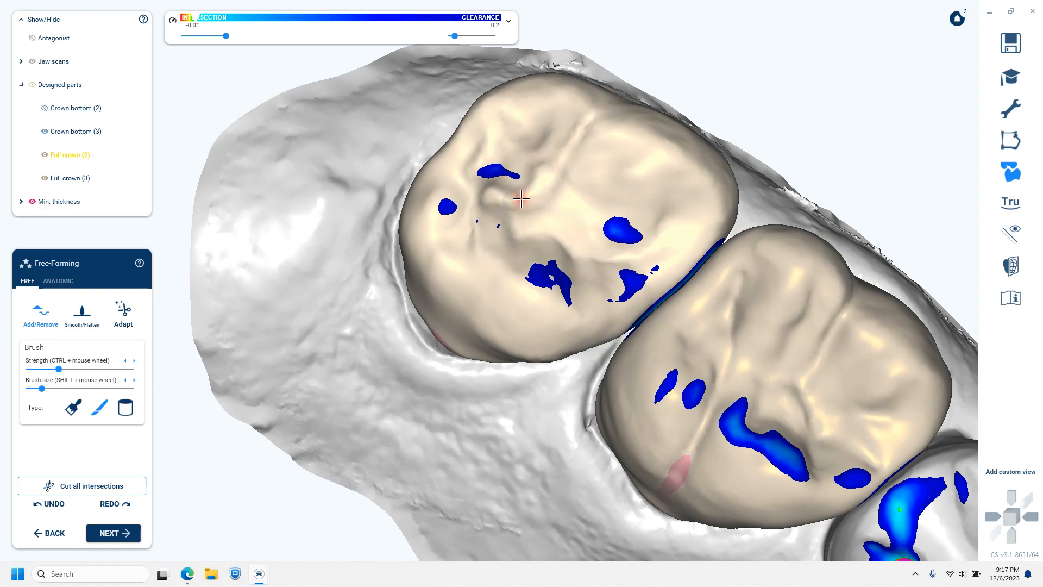
pyautogui.moveTo(569, 208)
pyautogui.mouseDown()
pyautogui.moveTo(625, 246)
pyautogui.moveTo(655, 232)
pyautogui.moveTo(602, 248)
pyautogui.mouseUp()
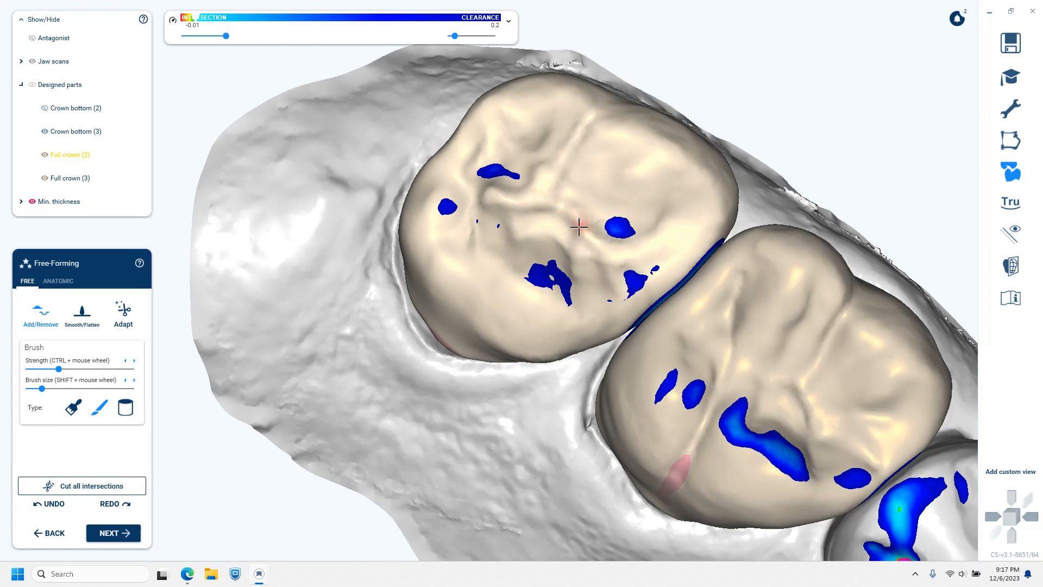
pyautogui.moveTo(574, 231); pyautogui.dragTo(574, 299)
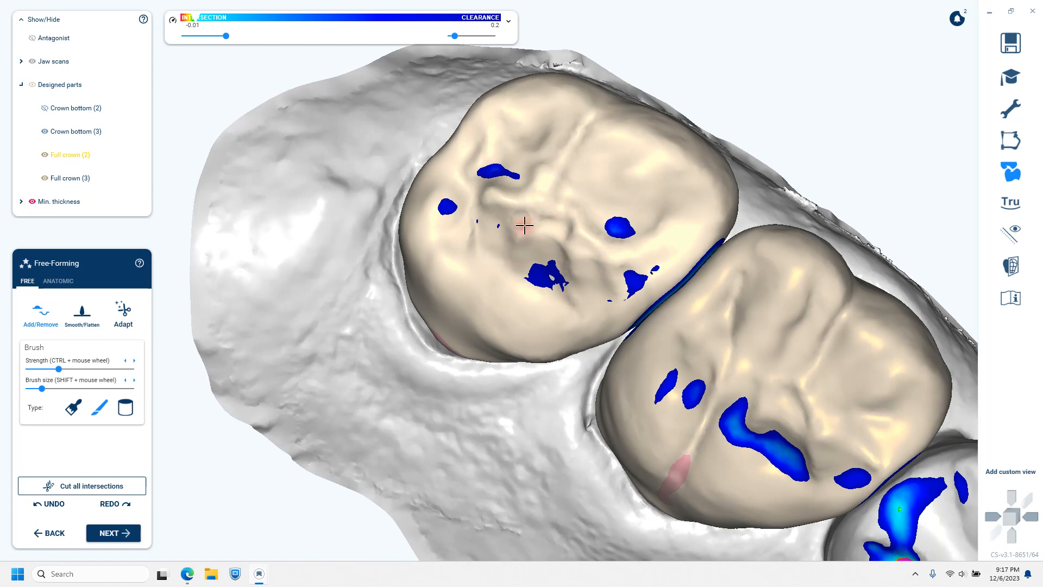
pyautogui.moveTo(477, 170); pyautogui.dragTo(474, 191)
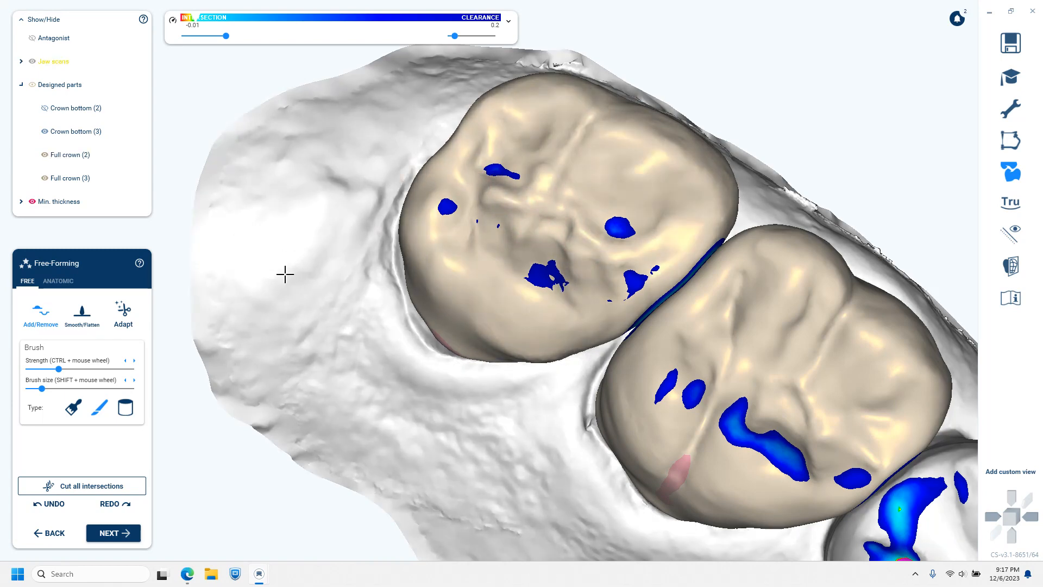
# Step: Soften the carved grooves on Full crown (2) using Smooth/Flatten with the broad brush type
pyautogui.click(82, 313)
pyautogui.click(74, 406)
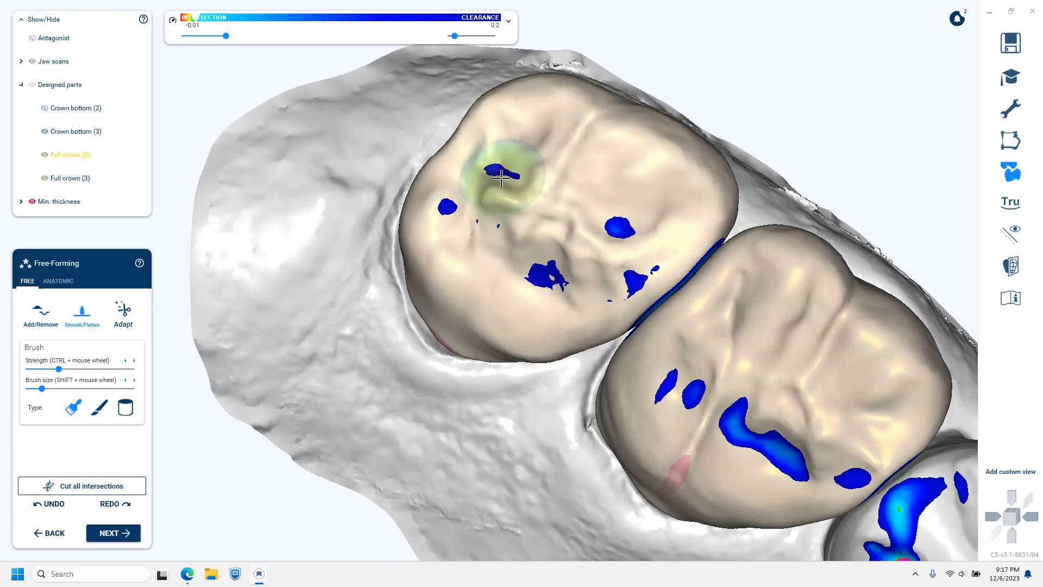
pyautogui.moveTo(494, 174)
pyautogui.mouseDown()
pyautogui.moveTo(554, 182)
pyautogui.moveTo(610, 250)
pyautogui.moveTo(646, 235)
pyautogui.moveTo(552, 257)
pyautogui.moveTo(508, 229)
pyautogui.moveTo(585, 266)
pyautogui.mouseUp()
pyautogui.moveTo(536, 394)
pyautogui.mouseDown(button='right')
pyautogui.moveTo(538, 294)
pyautogui.moveTo(558, 284)
pyautogui.moveTo(571, 380)
pyautogui.mouseUp(button='right')
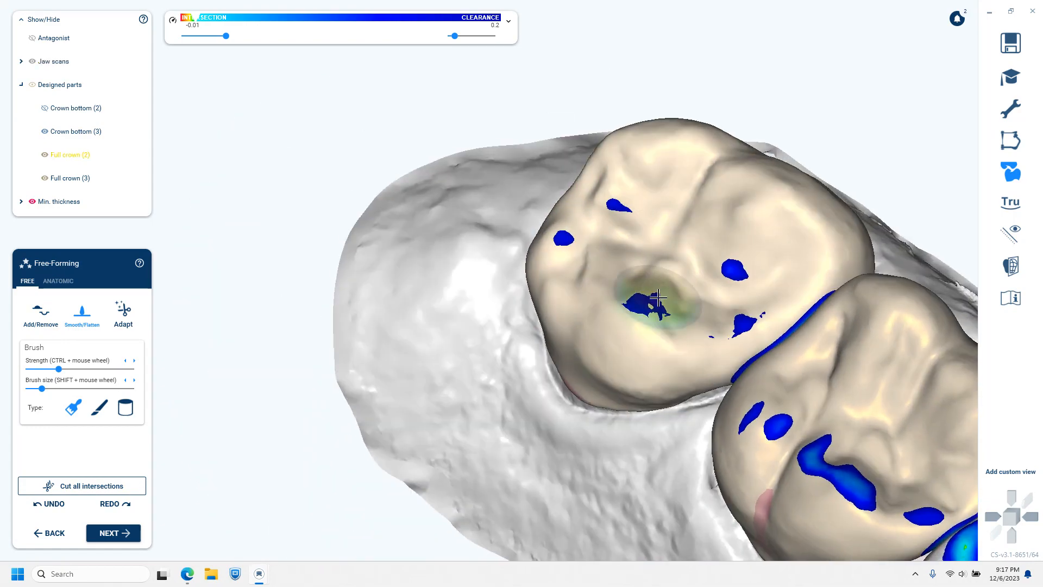
# Step: Reshape the inner cusp ridges of Full crown (2) near its rear contact spot with the anatomic Ridge preset
pyautogui.click(57, 281)
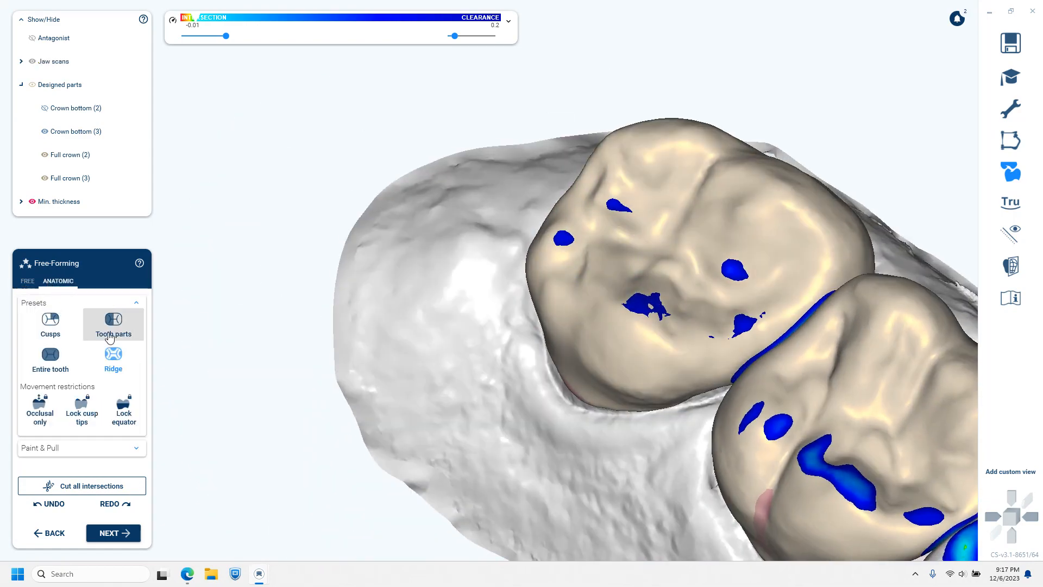
pyautogui.moveTo(635, 214); pyautogui.dragTo(688, 242)
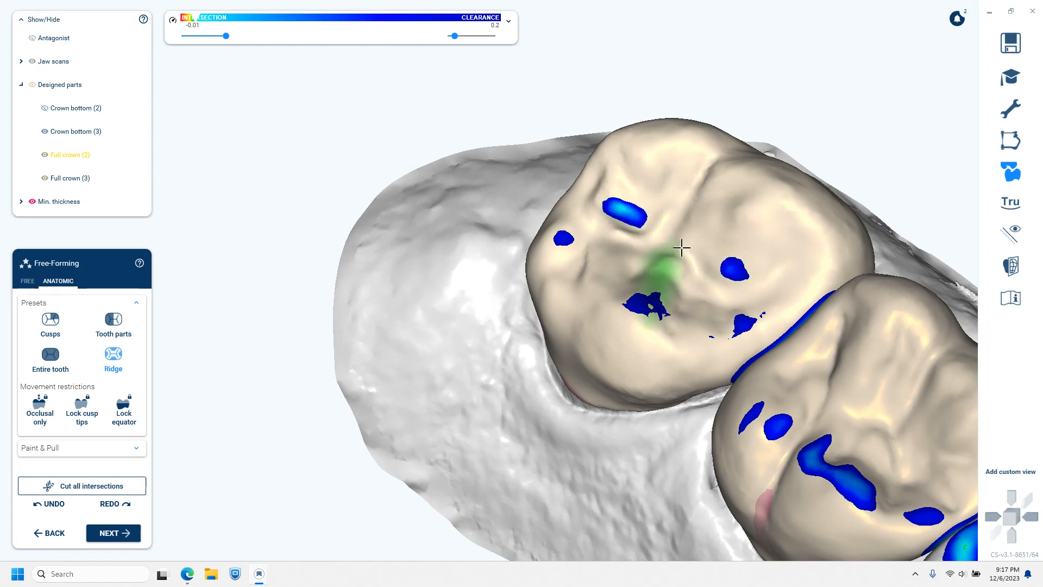
pyautogui.moveTo(631, 240); pyautogui.dragTo(633, 243)
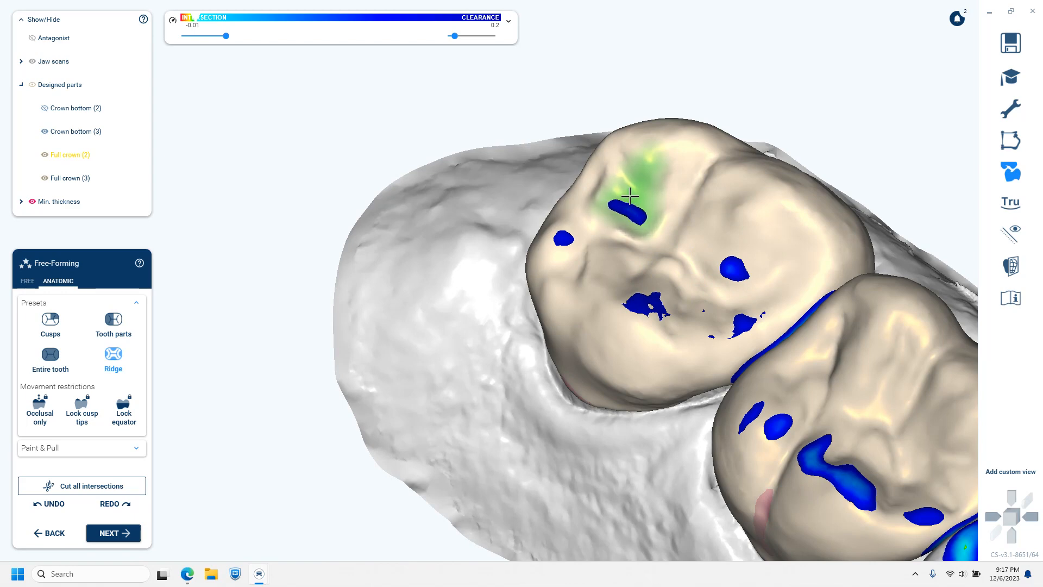
# Step: Examine both finished crowns from several angles, checking their contact spots and alignment with the neighbouring teeth along the arch
pyautogui.moveTo(646, 432); pyautogui.dragTo(645, 433, button='right')
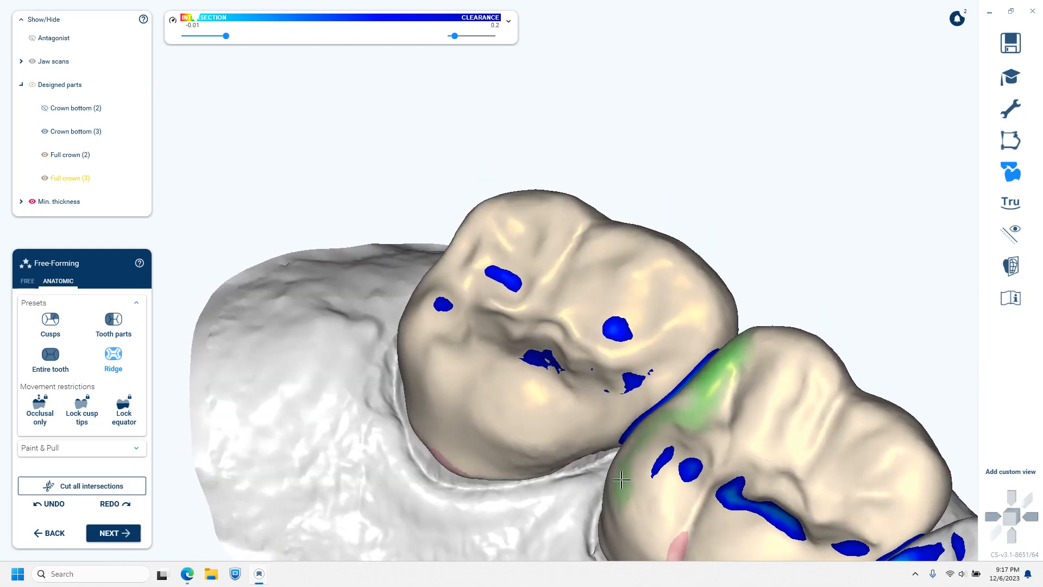
pyautogui.moveTo(621, 480); pyautogui.dragTo(645, 306, button='middle')
pyautogui.moveTo(579, 335); pyautogui.dragTo(599, 343, button='right')
pyautogui.scroll(-8, 595, 358)
pyautogui.moveTo(621, 347); pyautogui.dragTo(442, 297, button='middle')
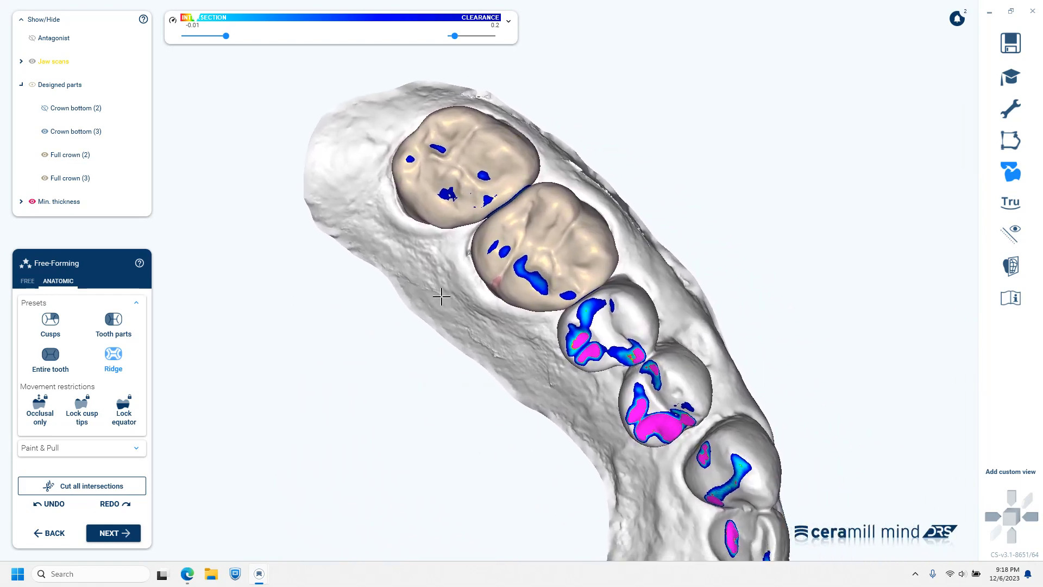
pyautogui.moveTo(674, 363); pyautogui.dragTo(675, 361, button='right')
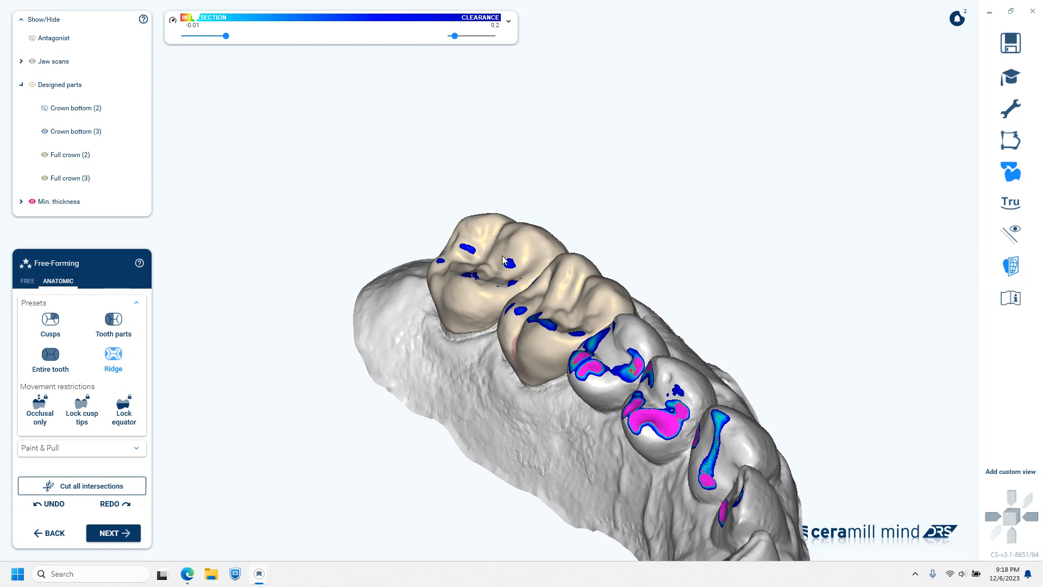
pyautogui.moveTo(498, 262); pyautogui.dragTo(546, 250)
pyautogui.click(1013, 269)
pyautogui.moveTo(523, 460); pyautogui.dragTo(449, 493, button='right')
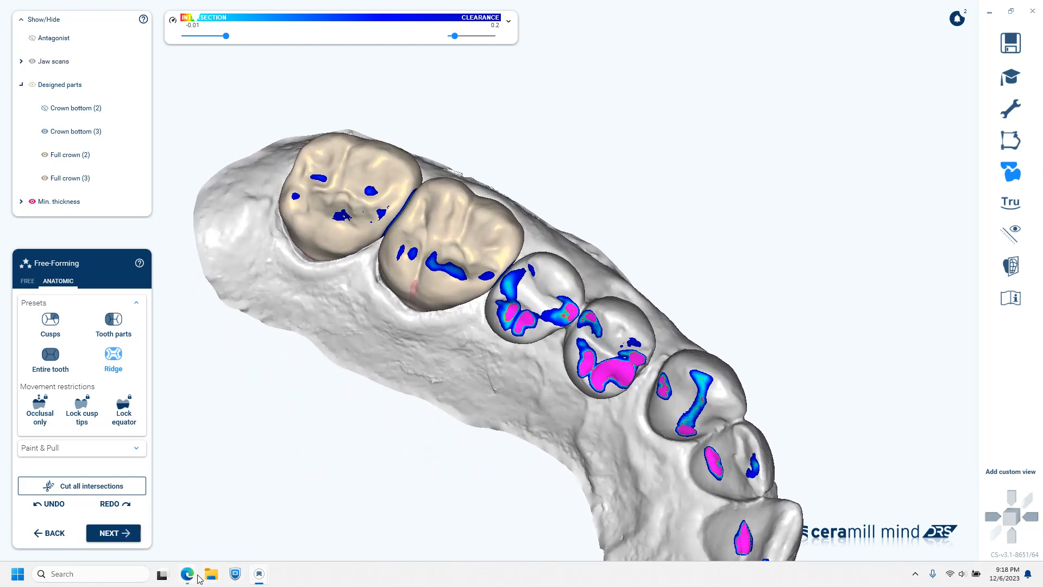
pyautogui.moveTo(192, 580)
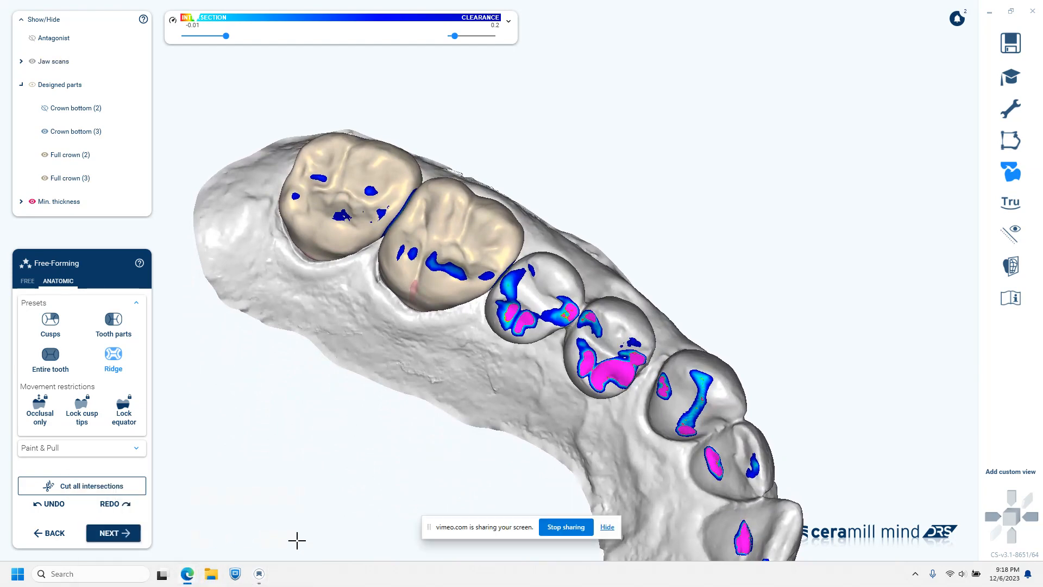